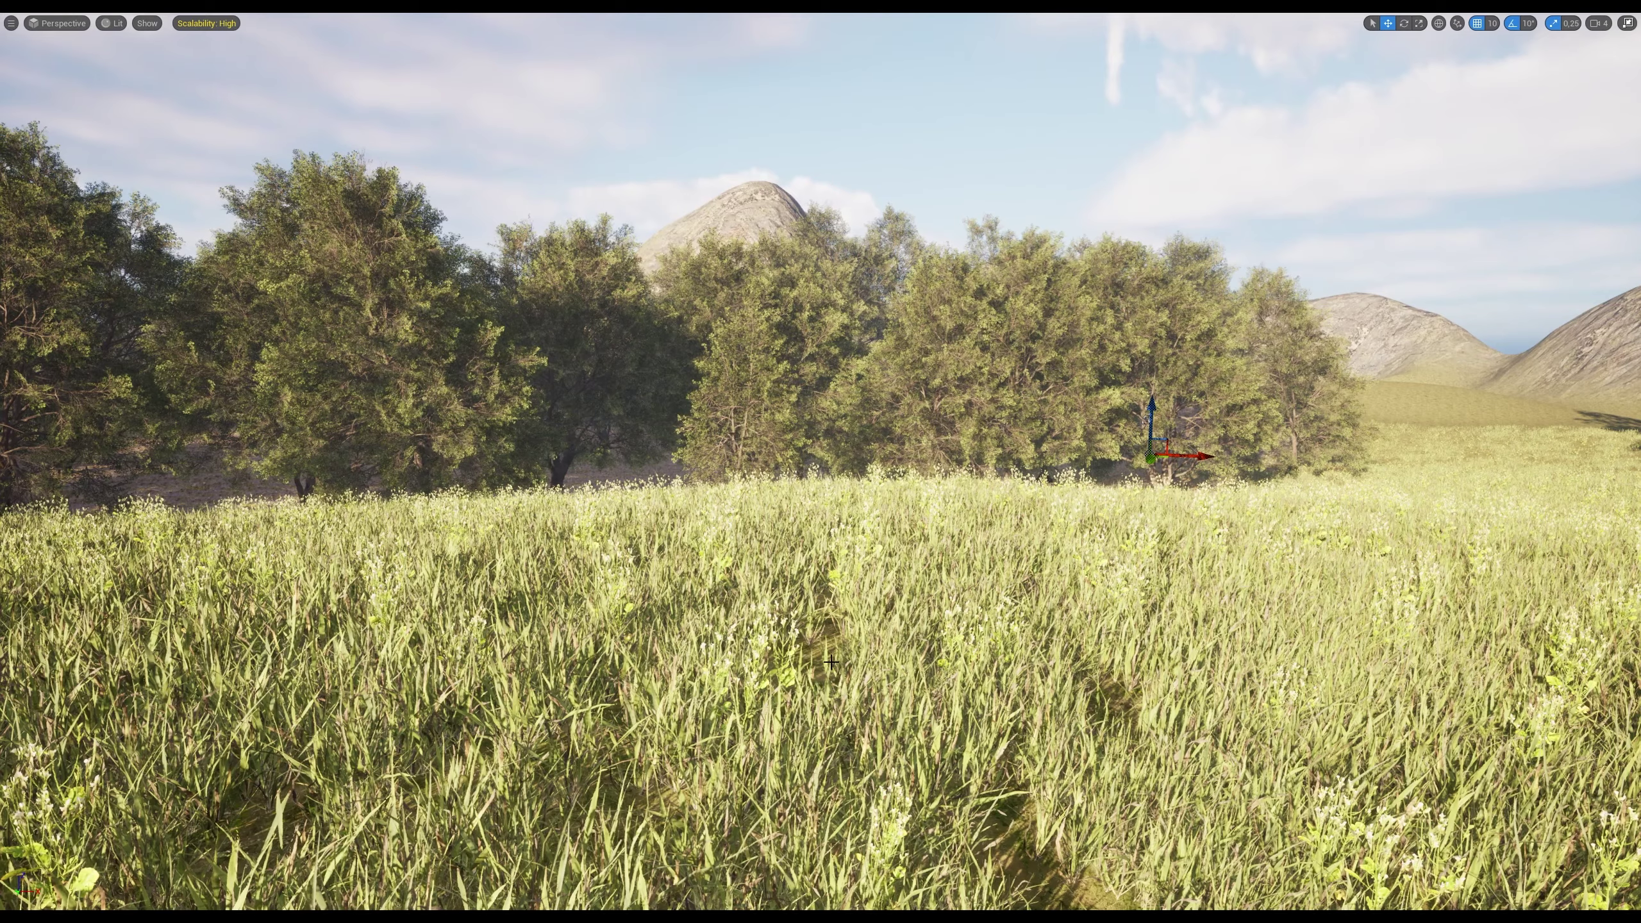
Step: Fly the viewport camera across the meadow toward the dark rocky hill, then pull back
right_click_drag(852, 629, 711, 633)
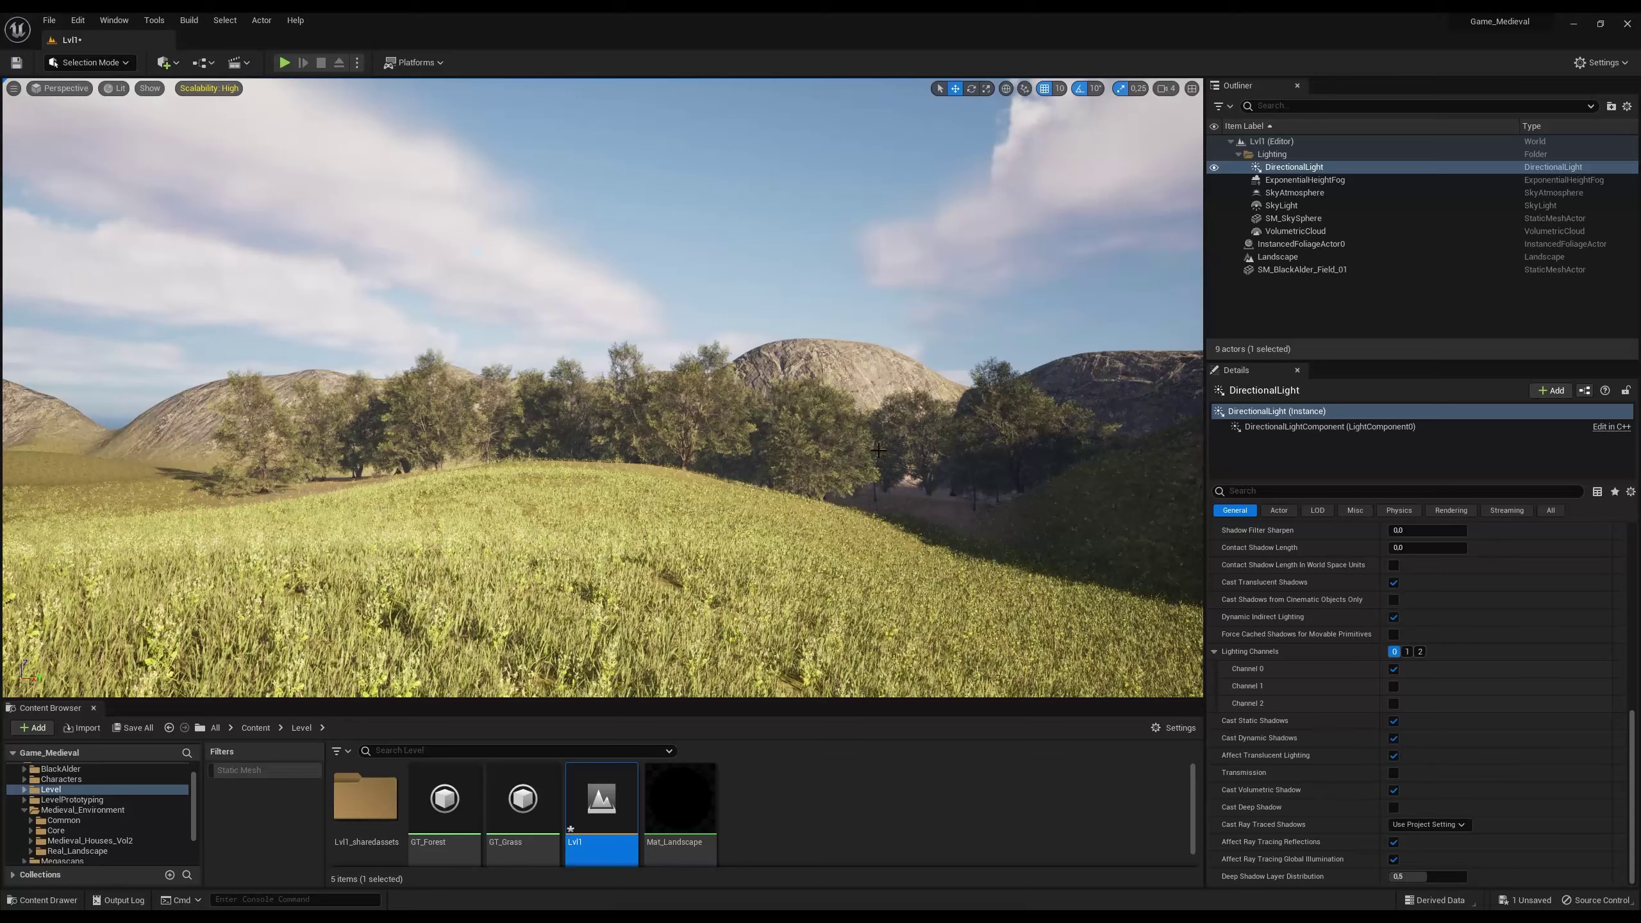
right_click_drag(687, 486, 808, 486)
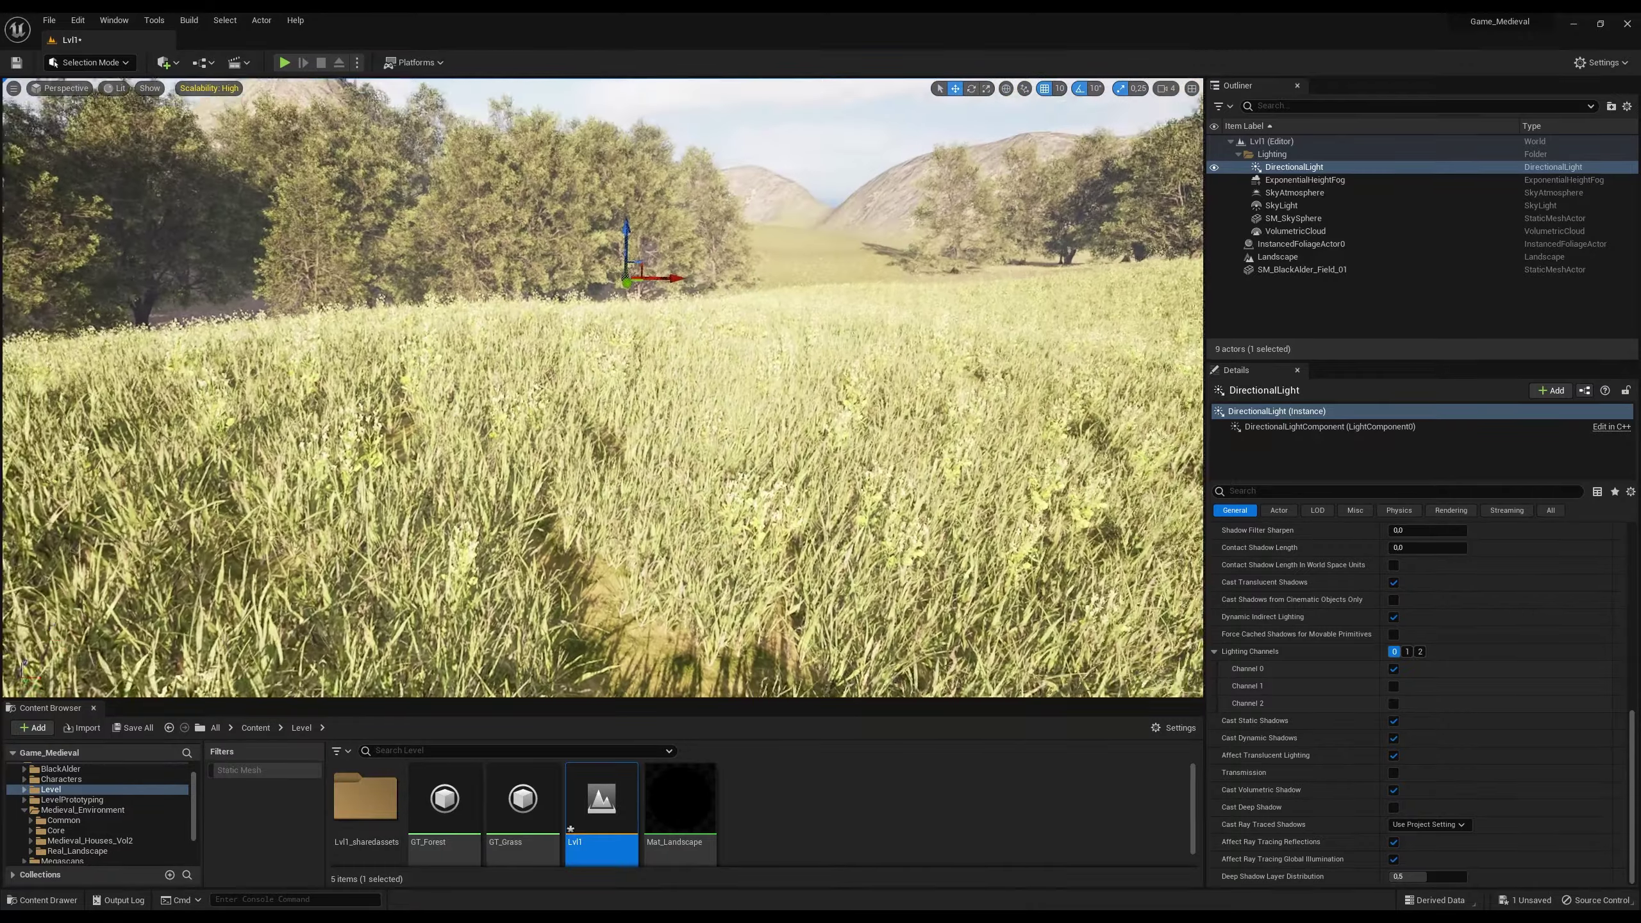
right_click_drag(665, 486, 665, 485)
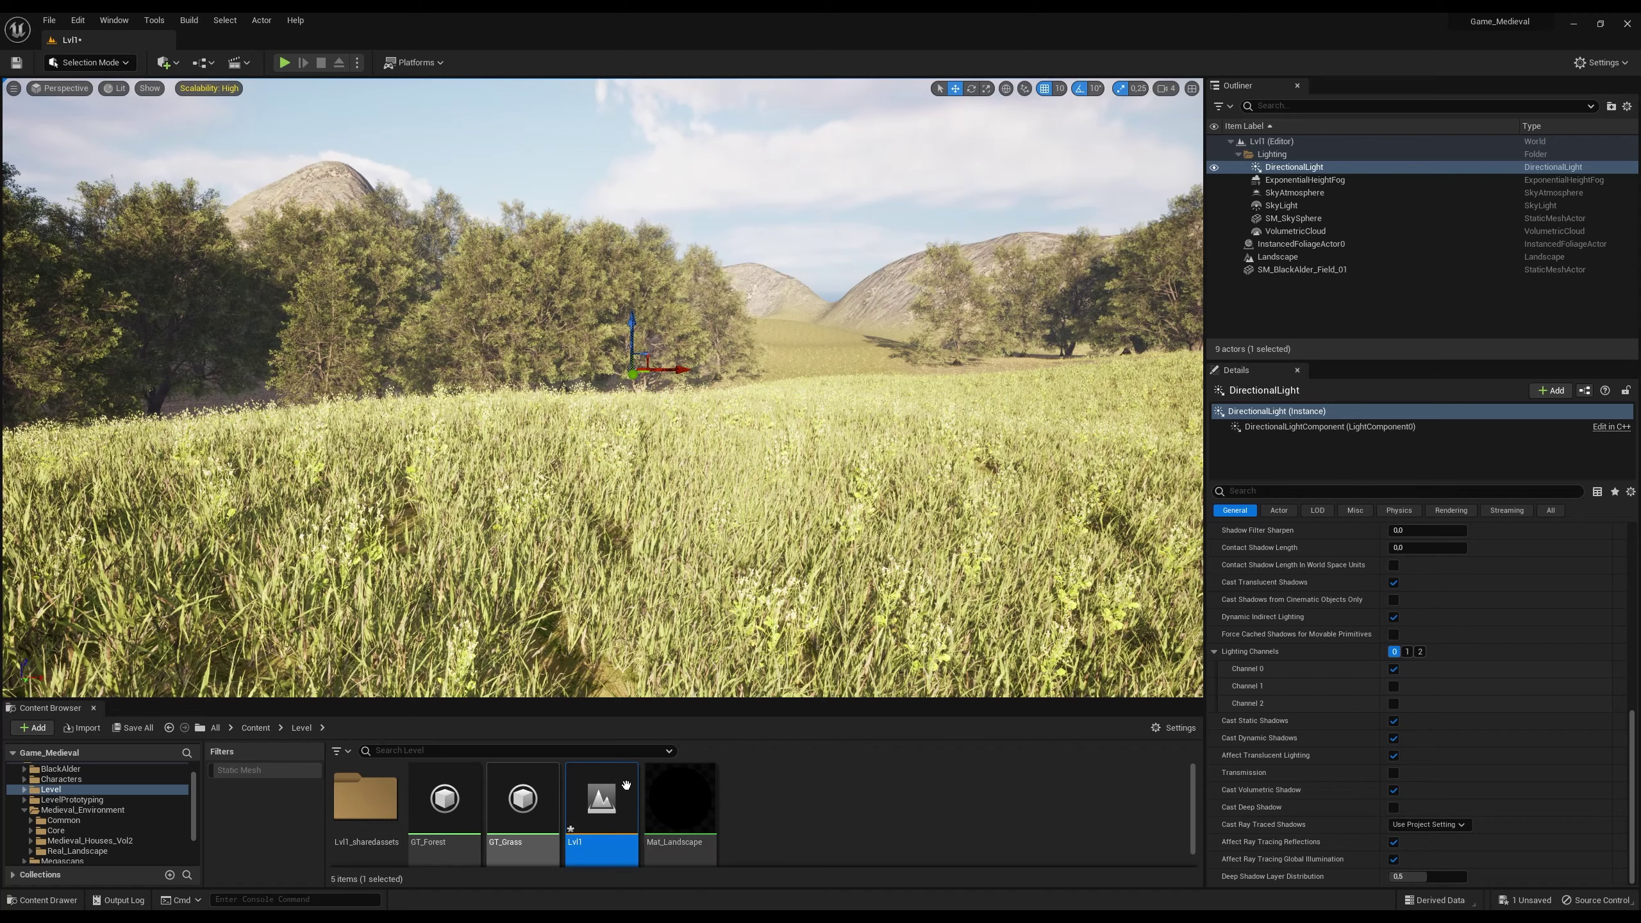
Step: Inspect the Mat_Landscape material graph, then return to the level
double_click(670, 790)
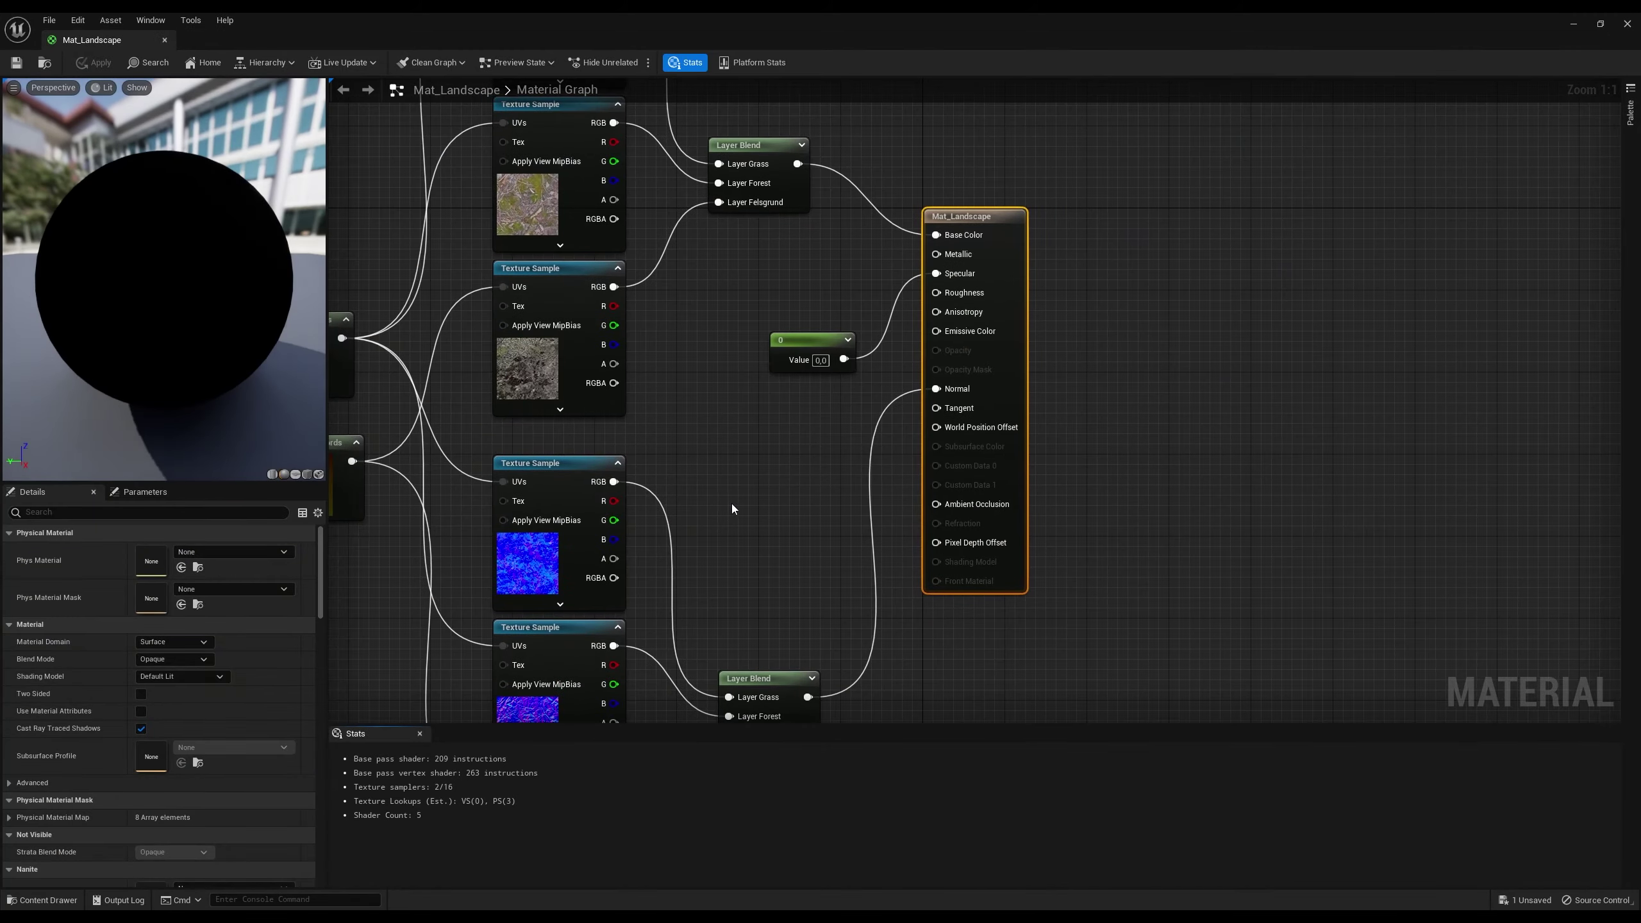
right_click_drag(789, 455, 769, 639)
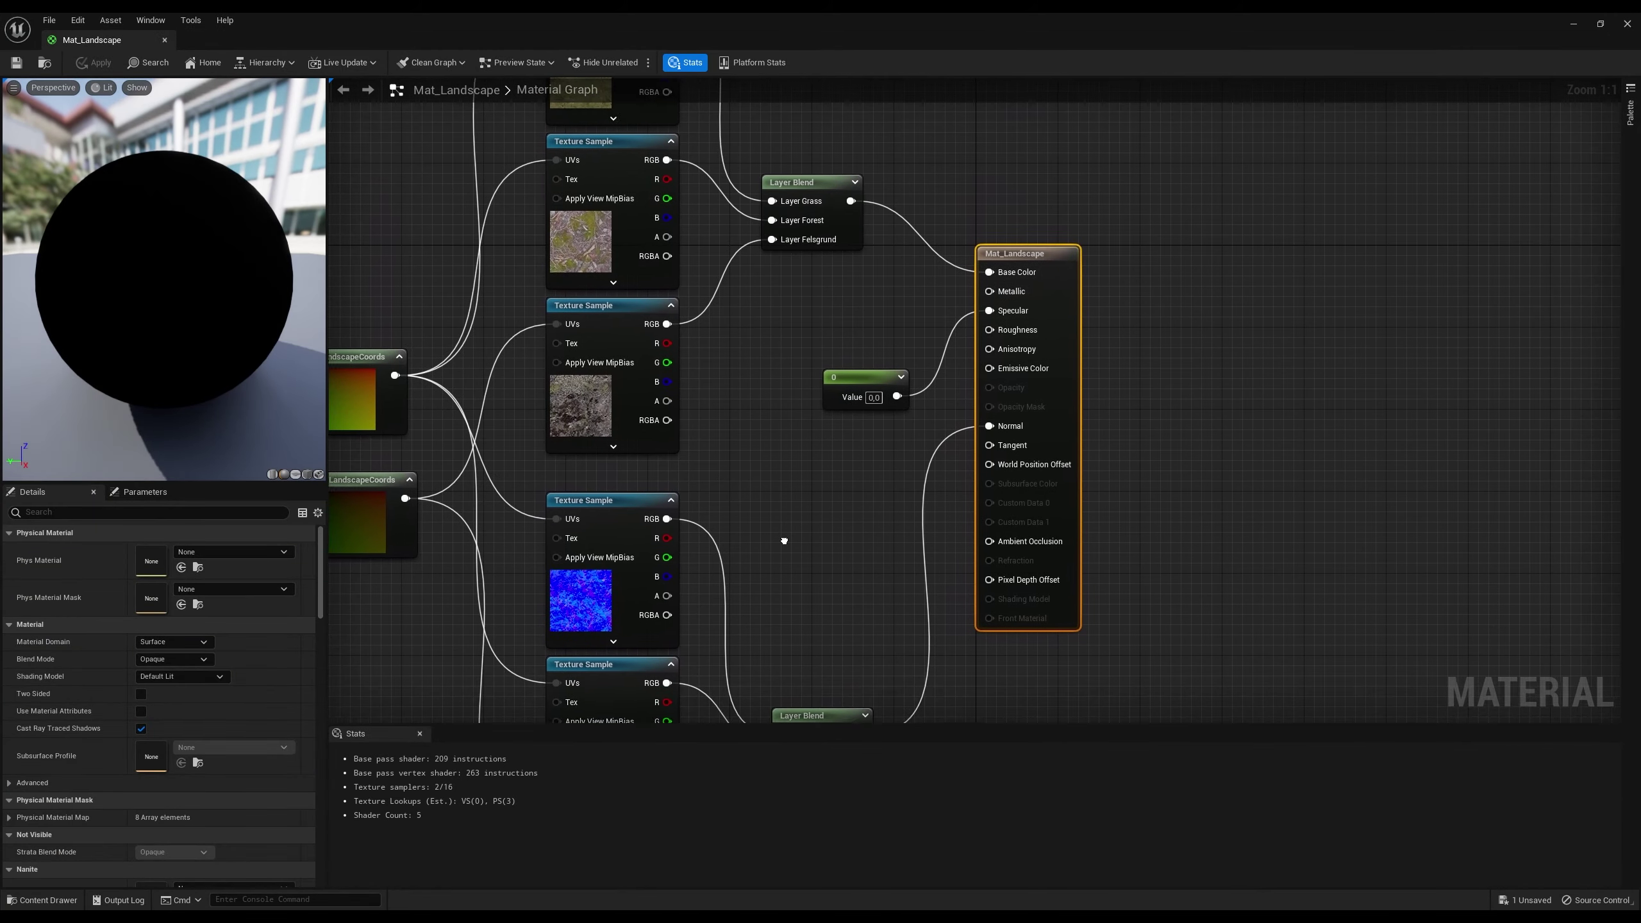
left_click(1575, 28)
Step: Disable Eye Adaptation in the viewport's Post Processing show flags
right_click_drag(644, 546, 644, 546)
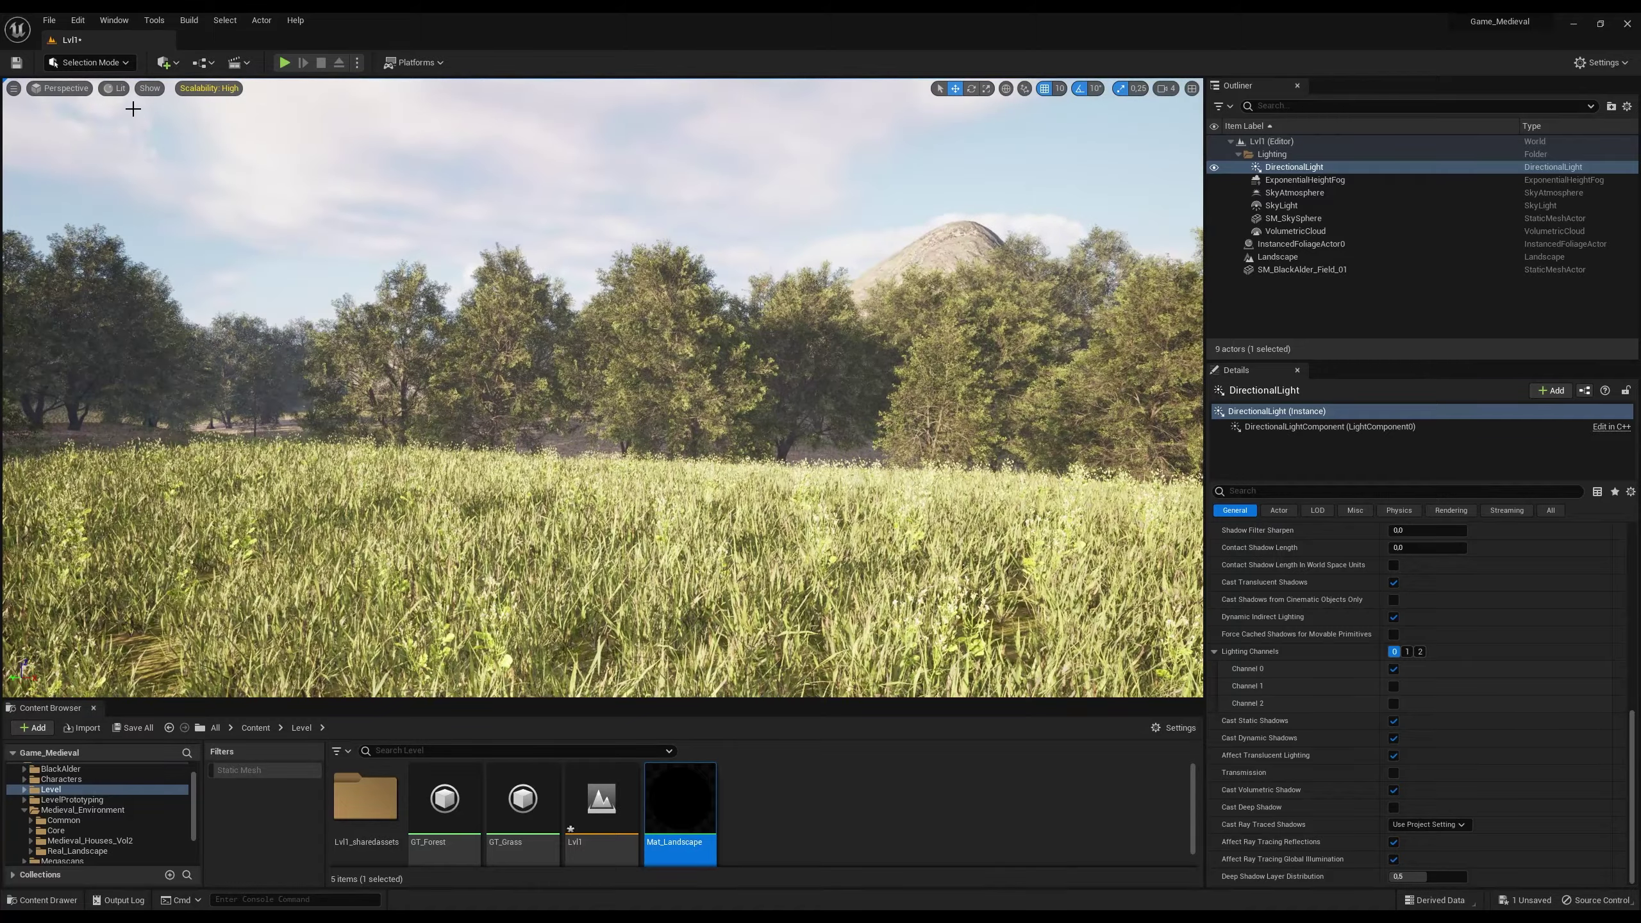
left_click(143, 91)
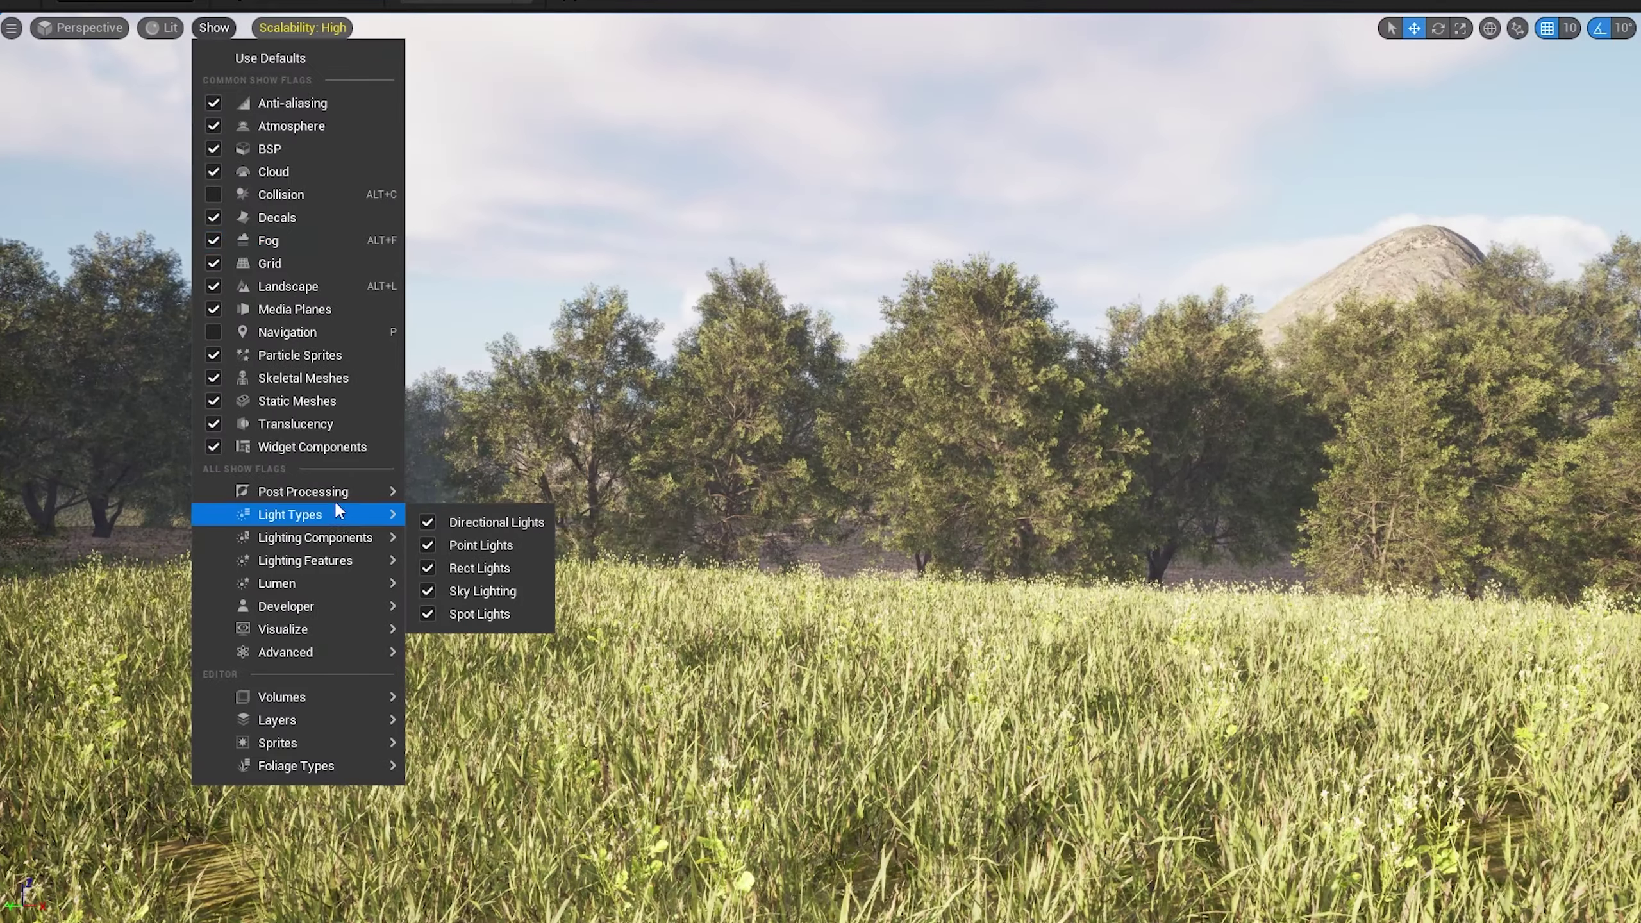
mouse_move(333, 494)
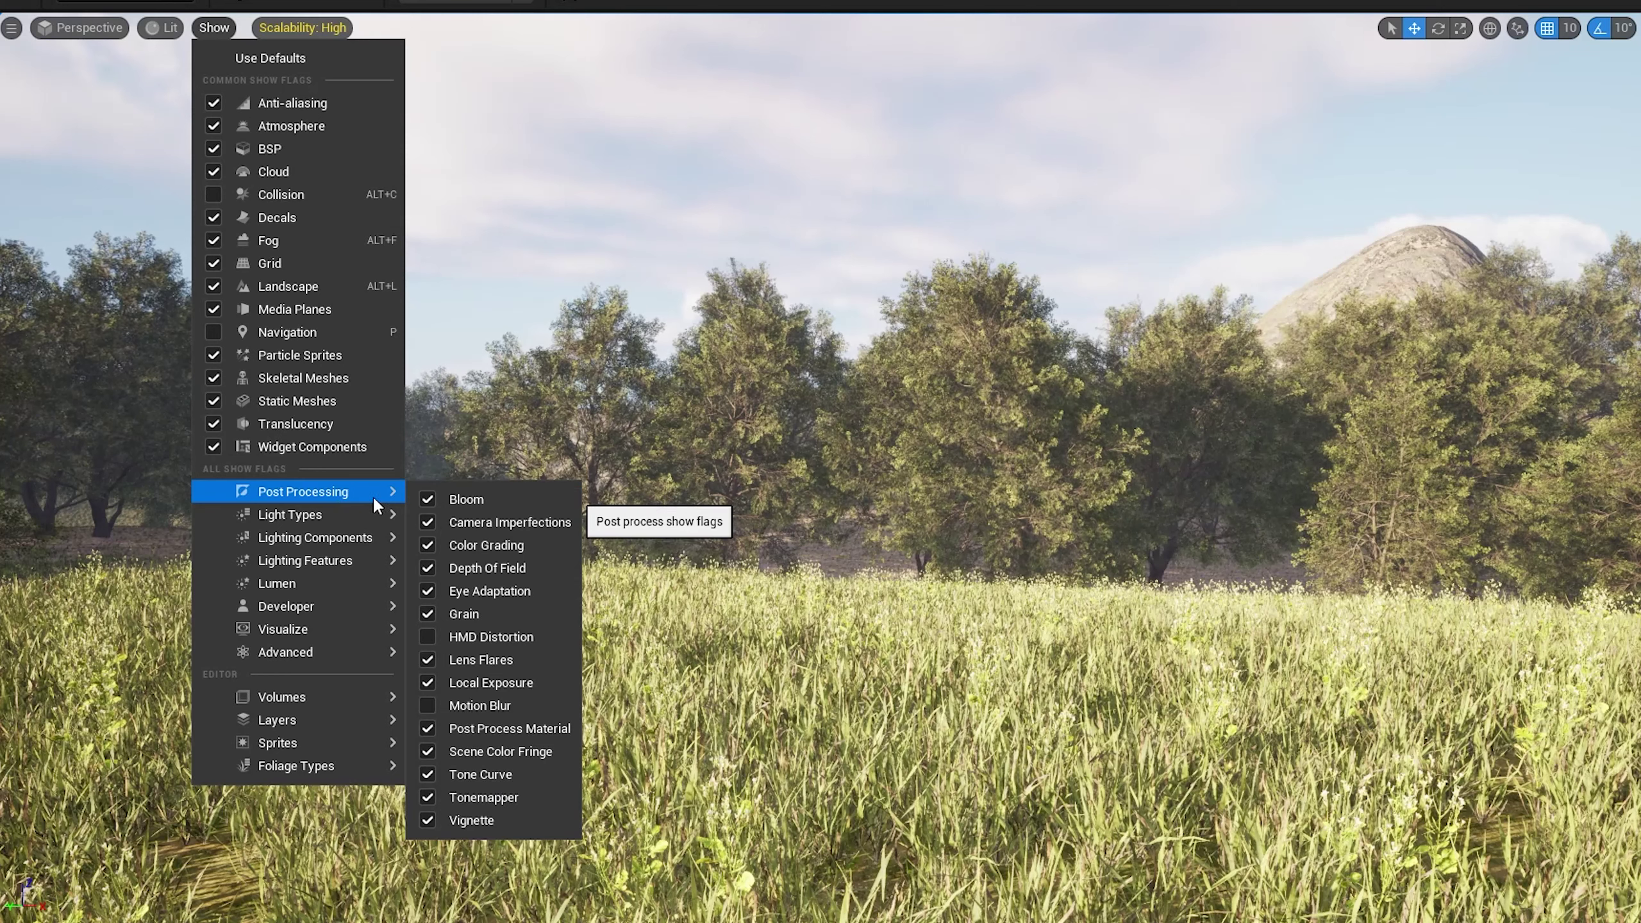
left_click(428, 591)
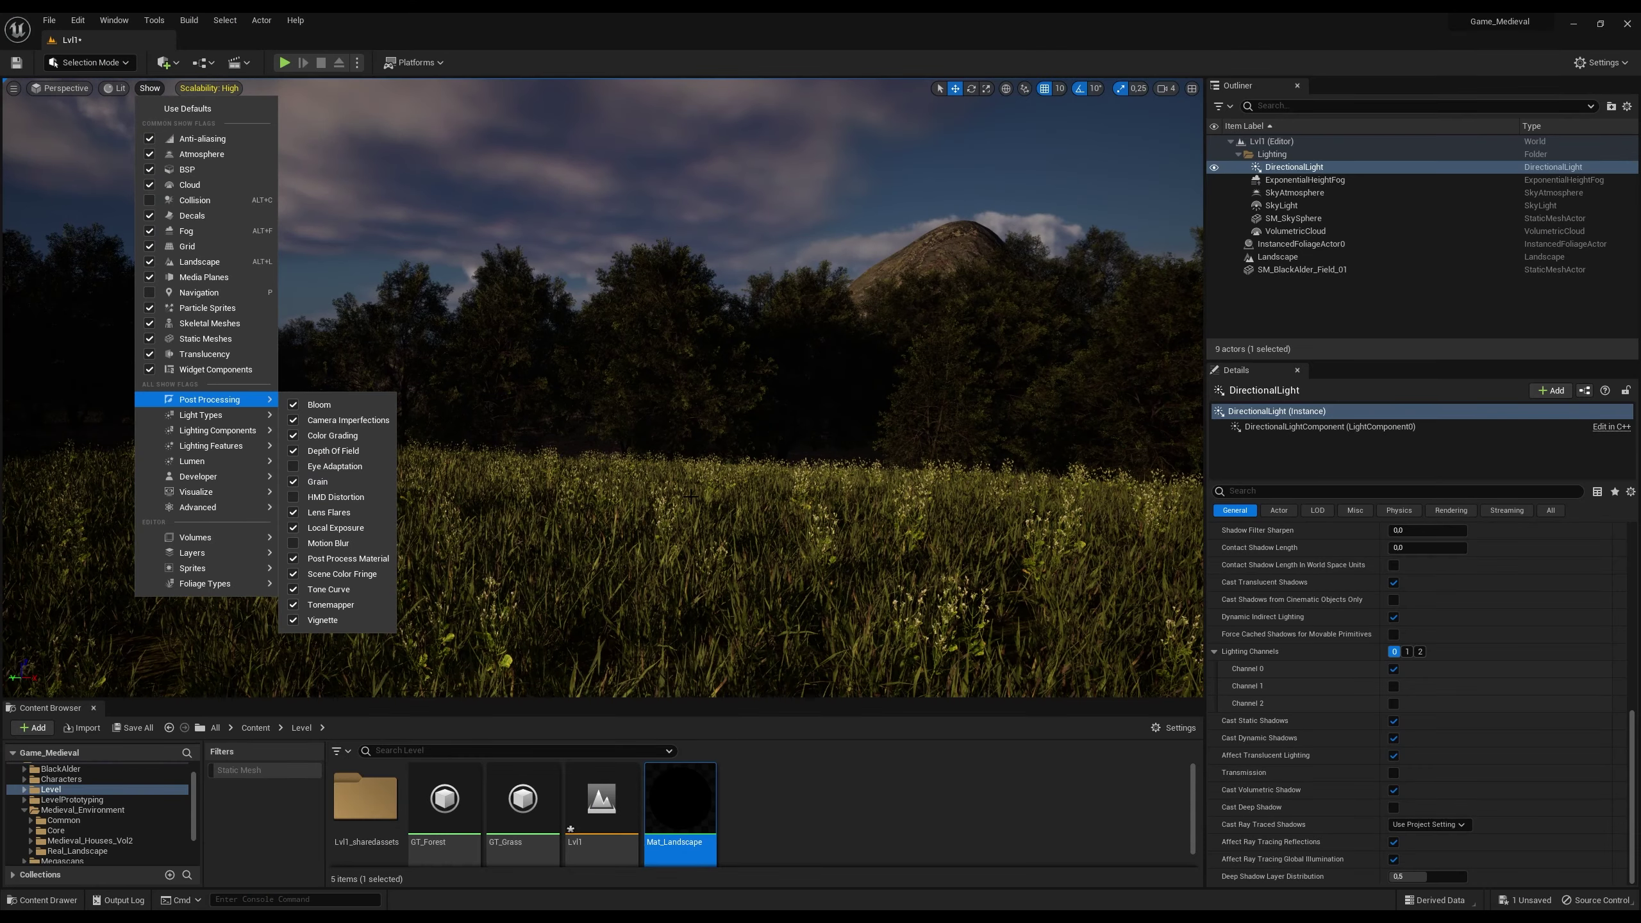
Step: Select the Landscape and fly over it, turning left and rising toward the hill
left_click(657, 496)
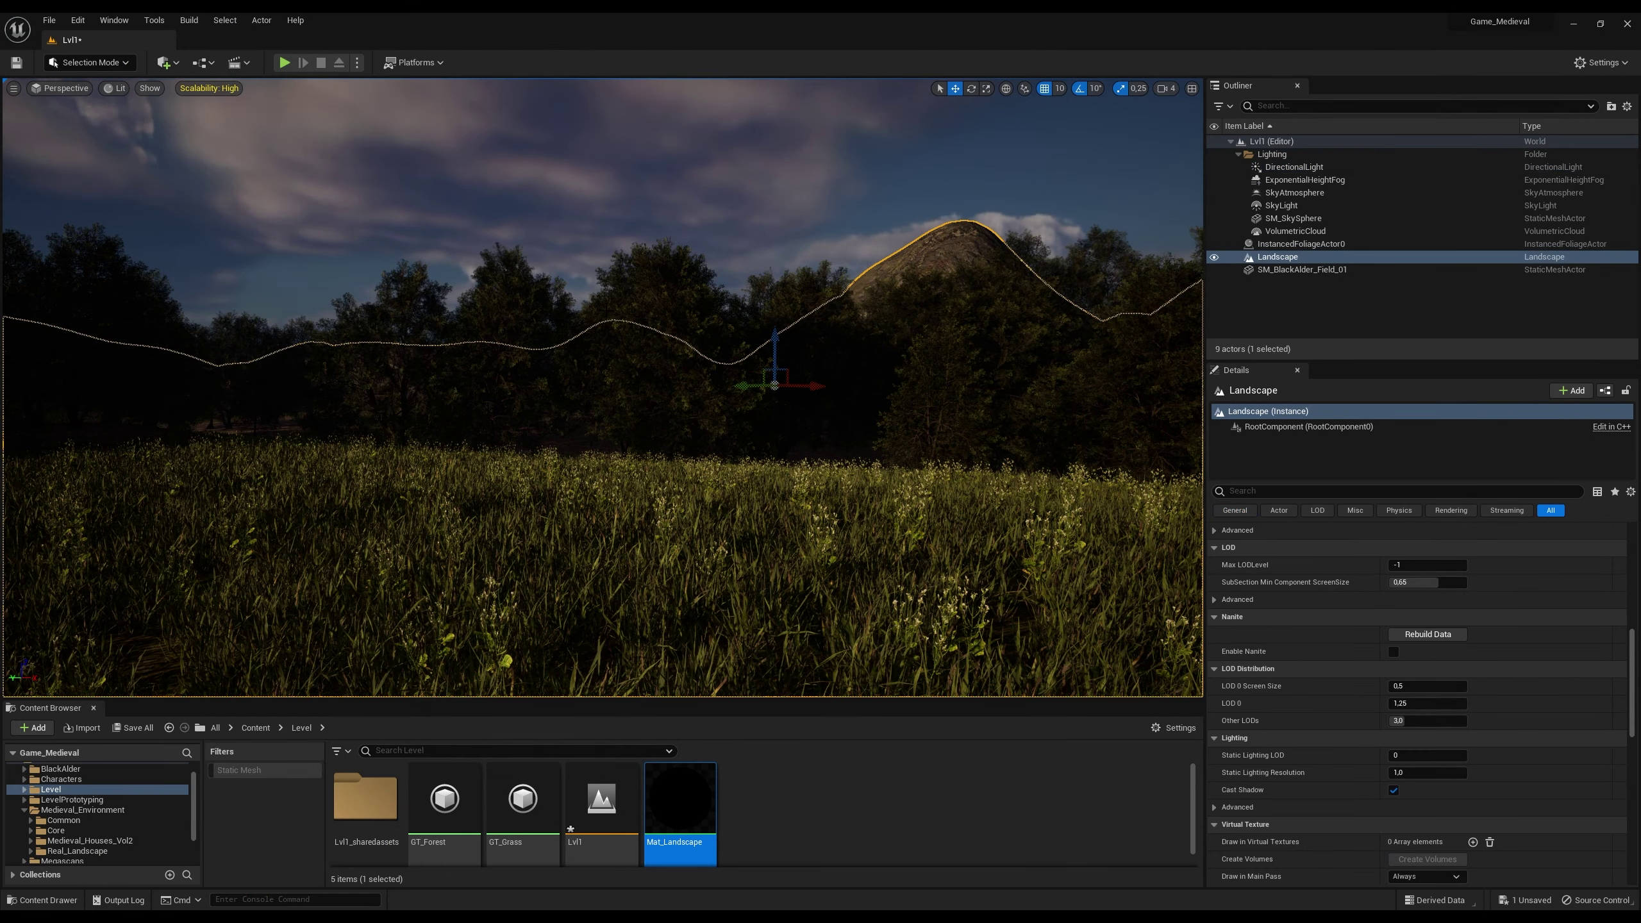
right_click_drag(657, 496, 657, 496)
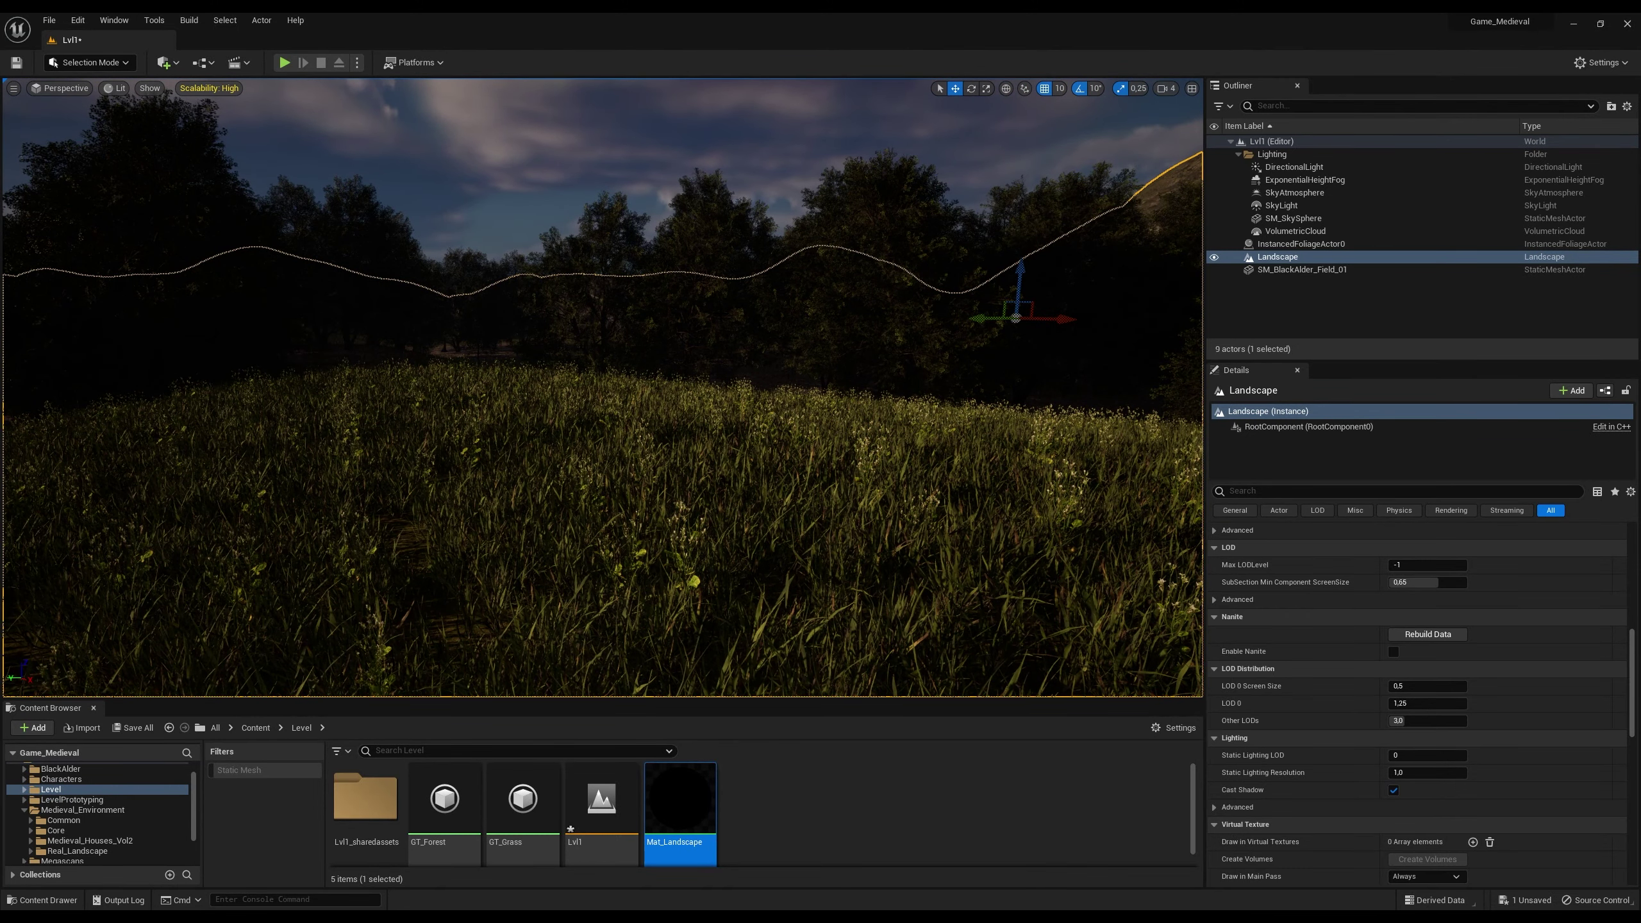
right_click_drag(657, 496, 657, 496)
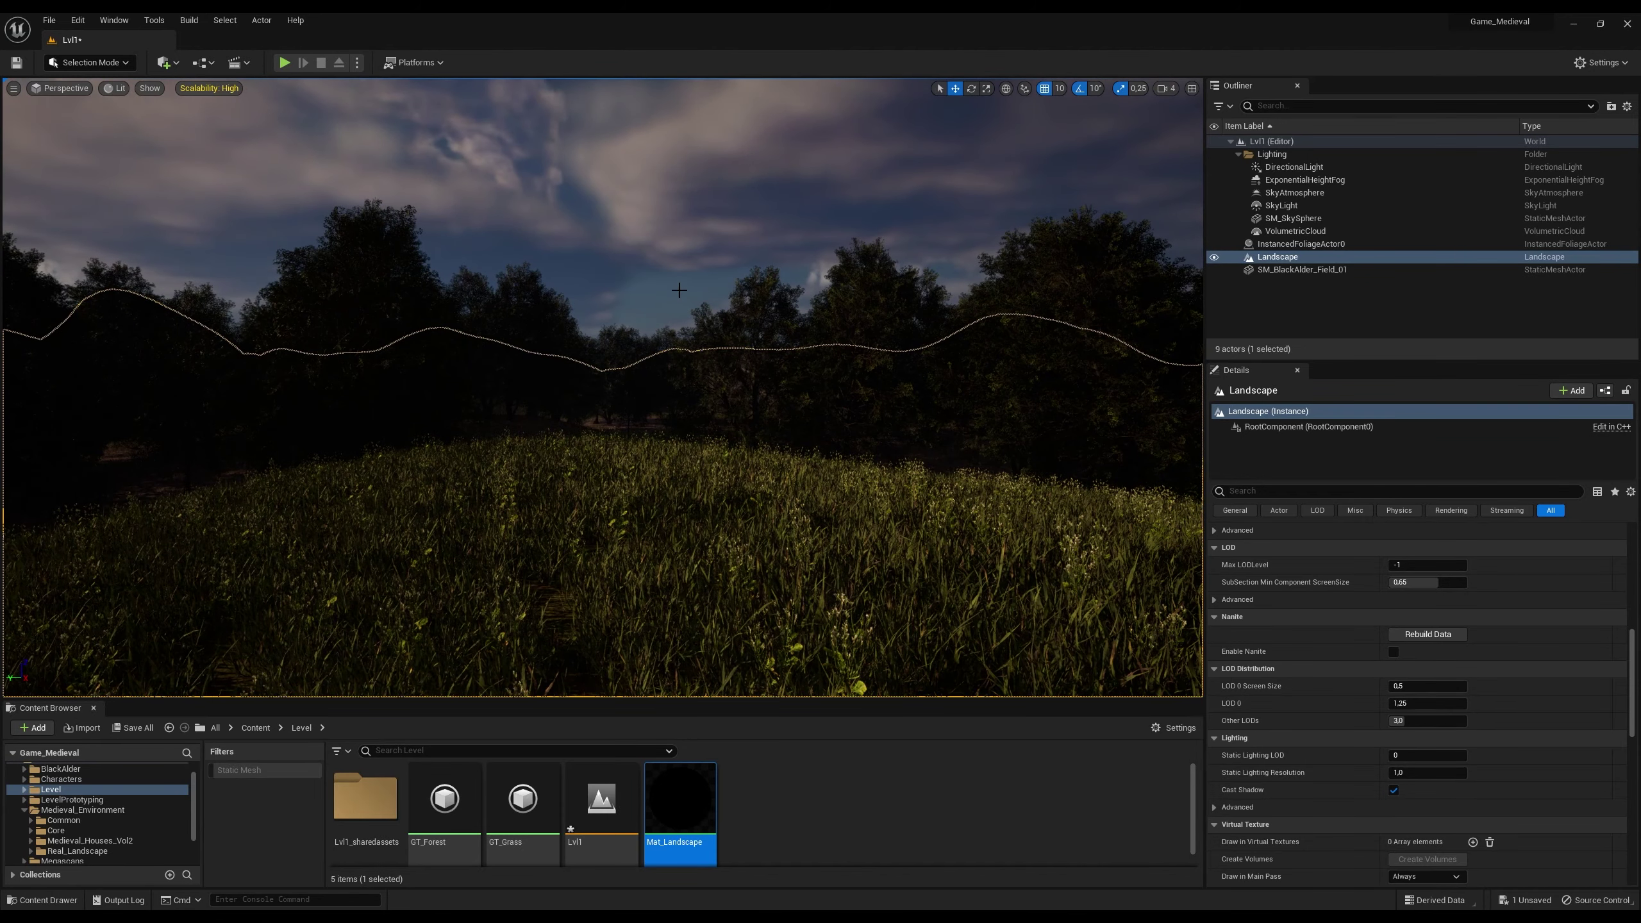
Step: Select SM_SkySphere, play the level in immersive mode and run the character through the grass
left_click(678, 290)
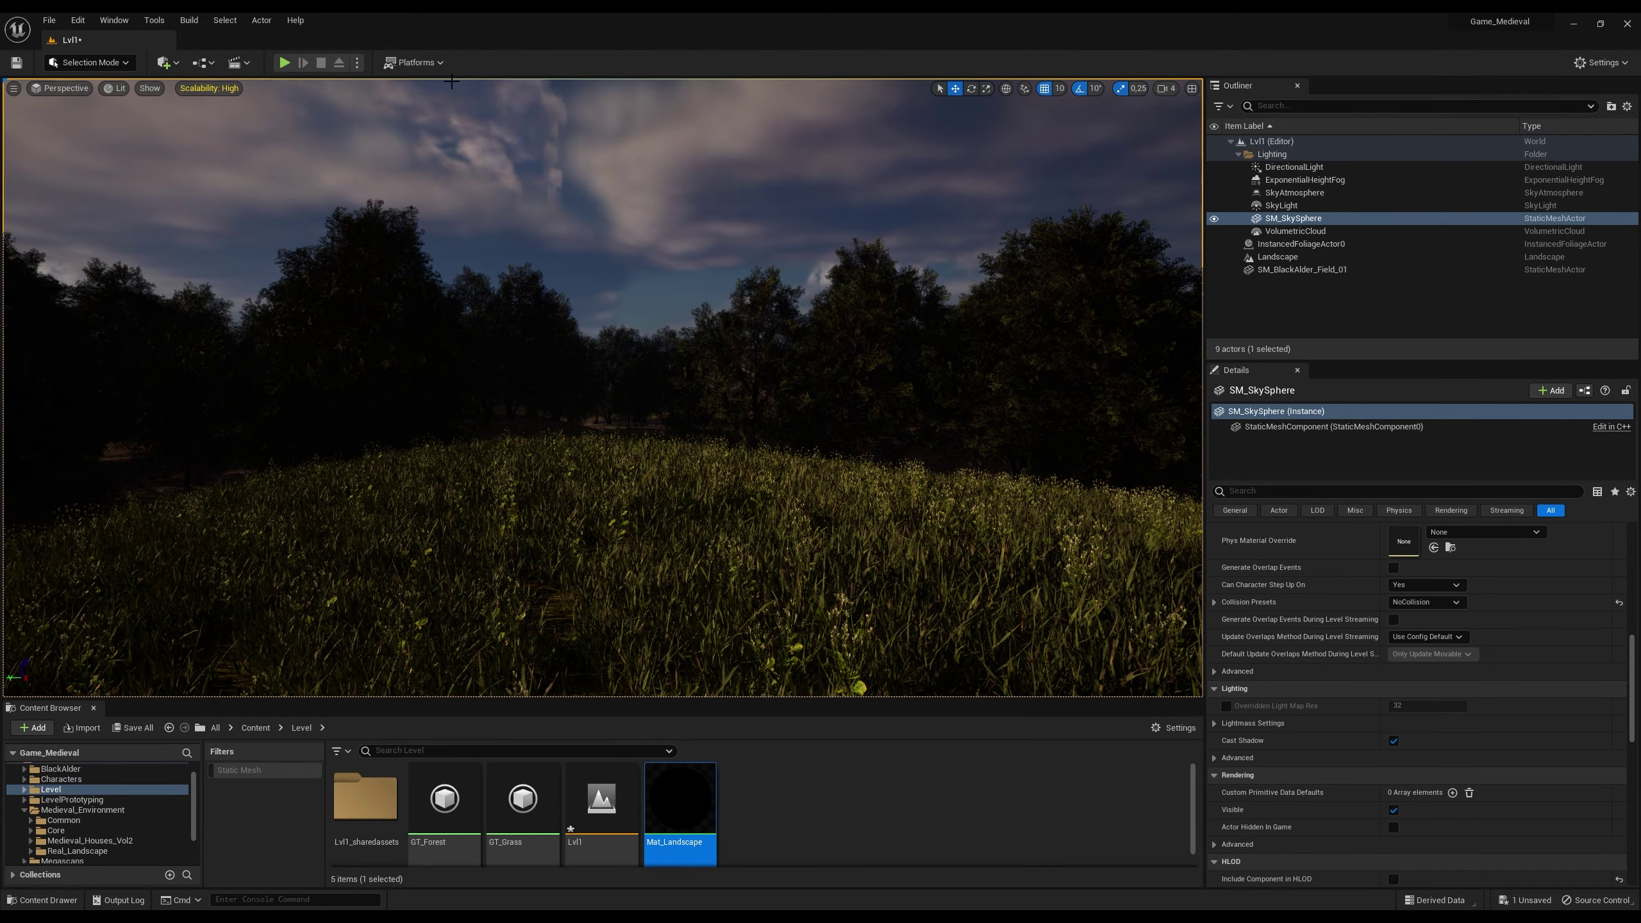
left_click(285, 63)
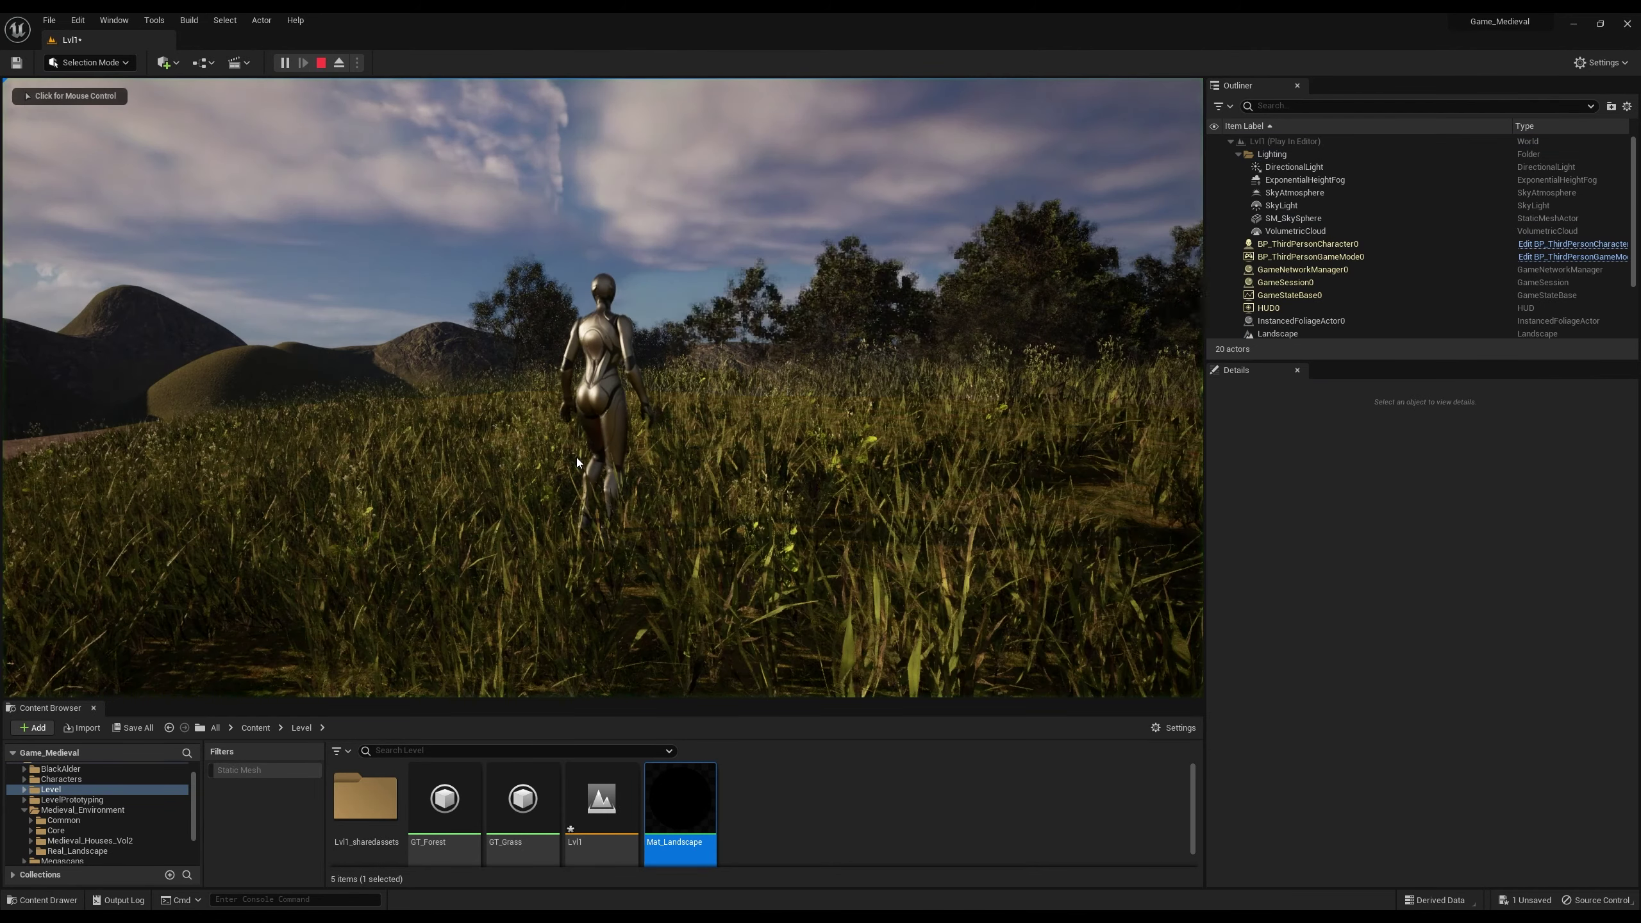
key("F11")
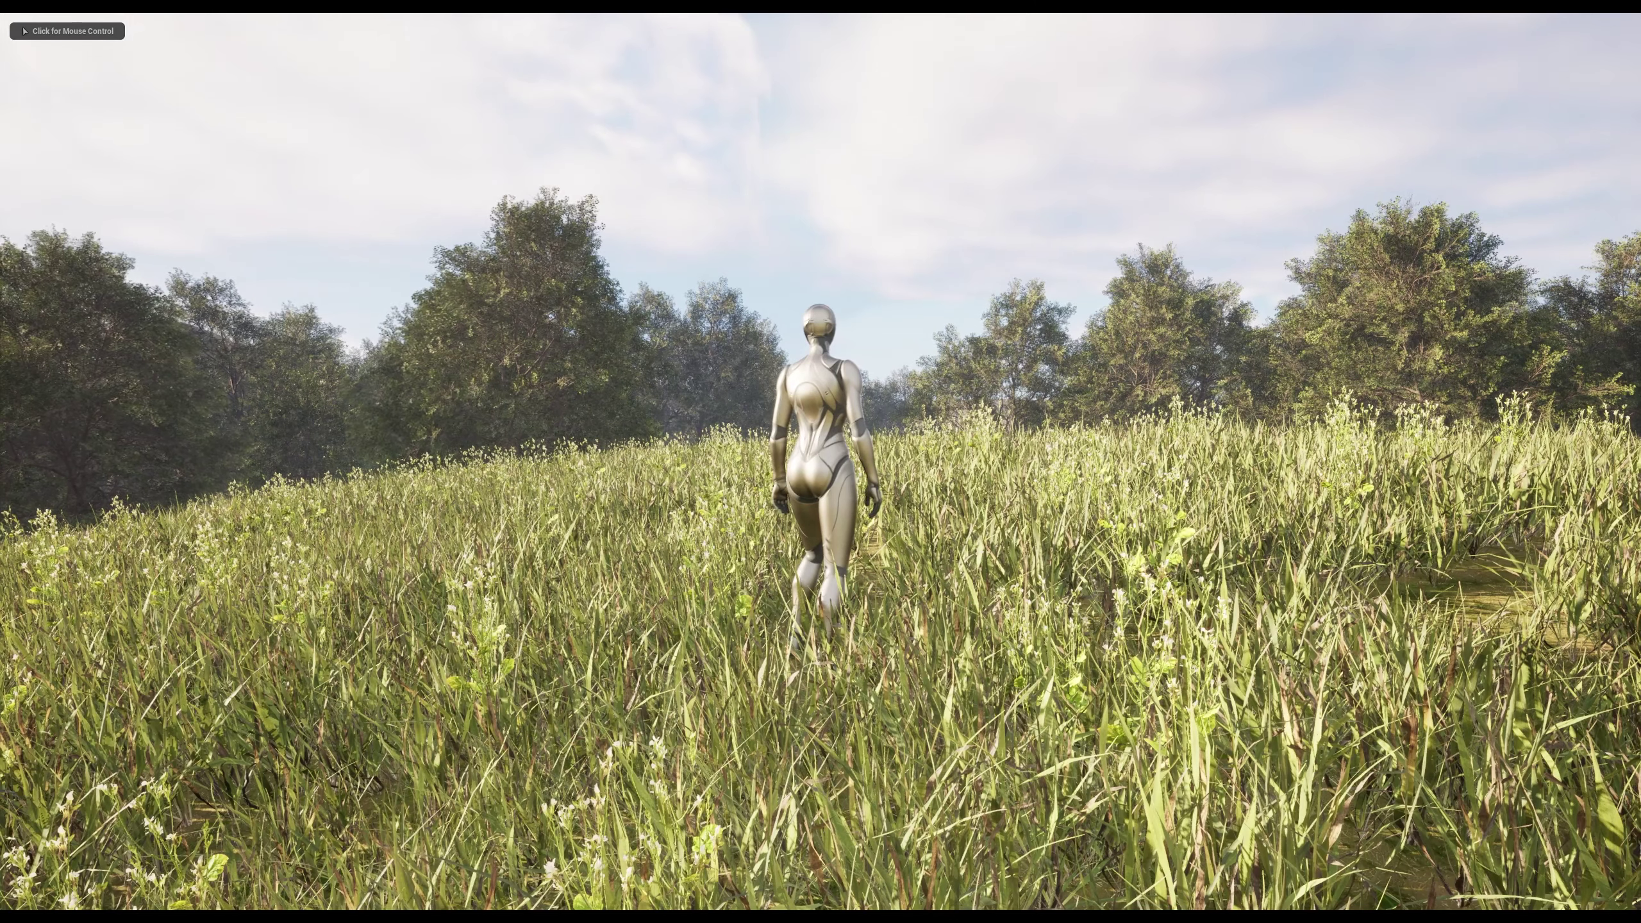
key("w")
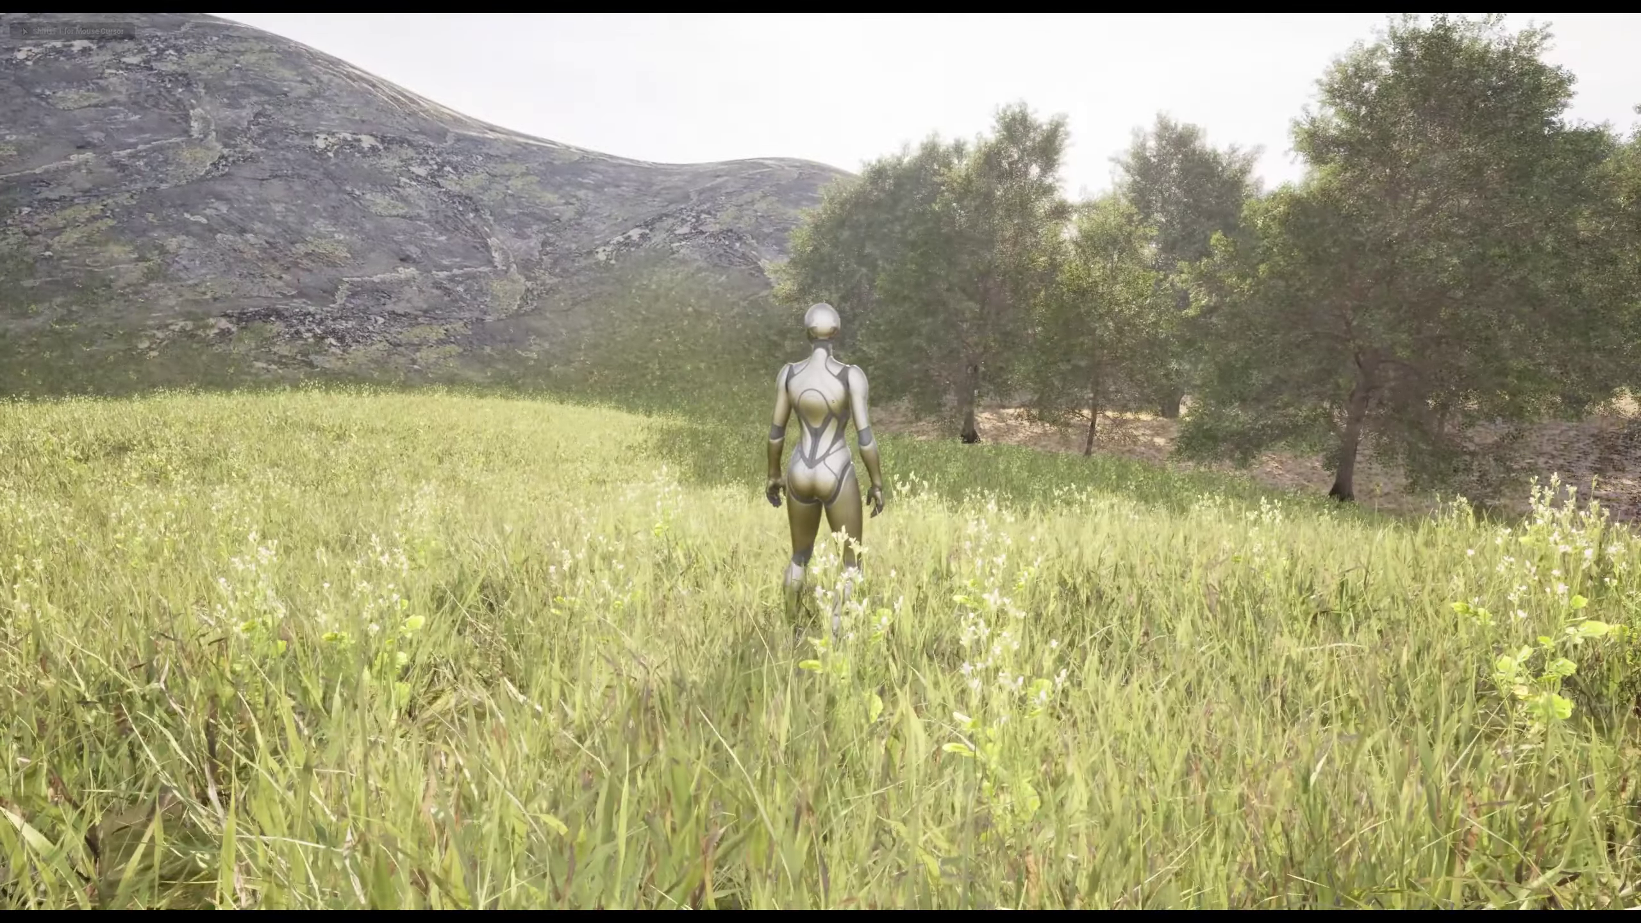
Step: Return the game view to the windowed editor and bring up the add-actors list
key("shift+F1")
key("F11")
left_click(177, 62)
mouse_move(224, 182)
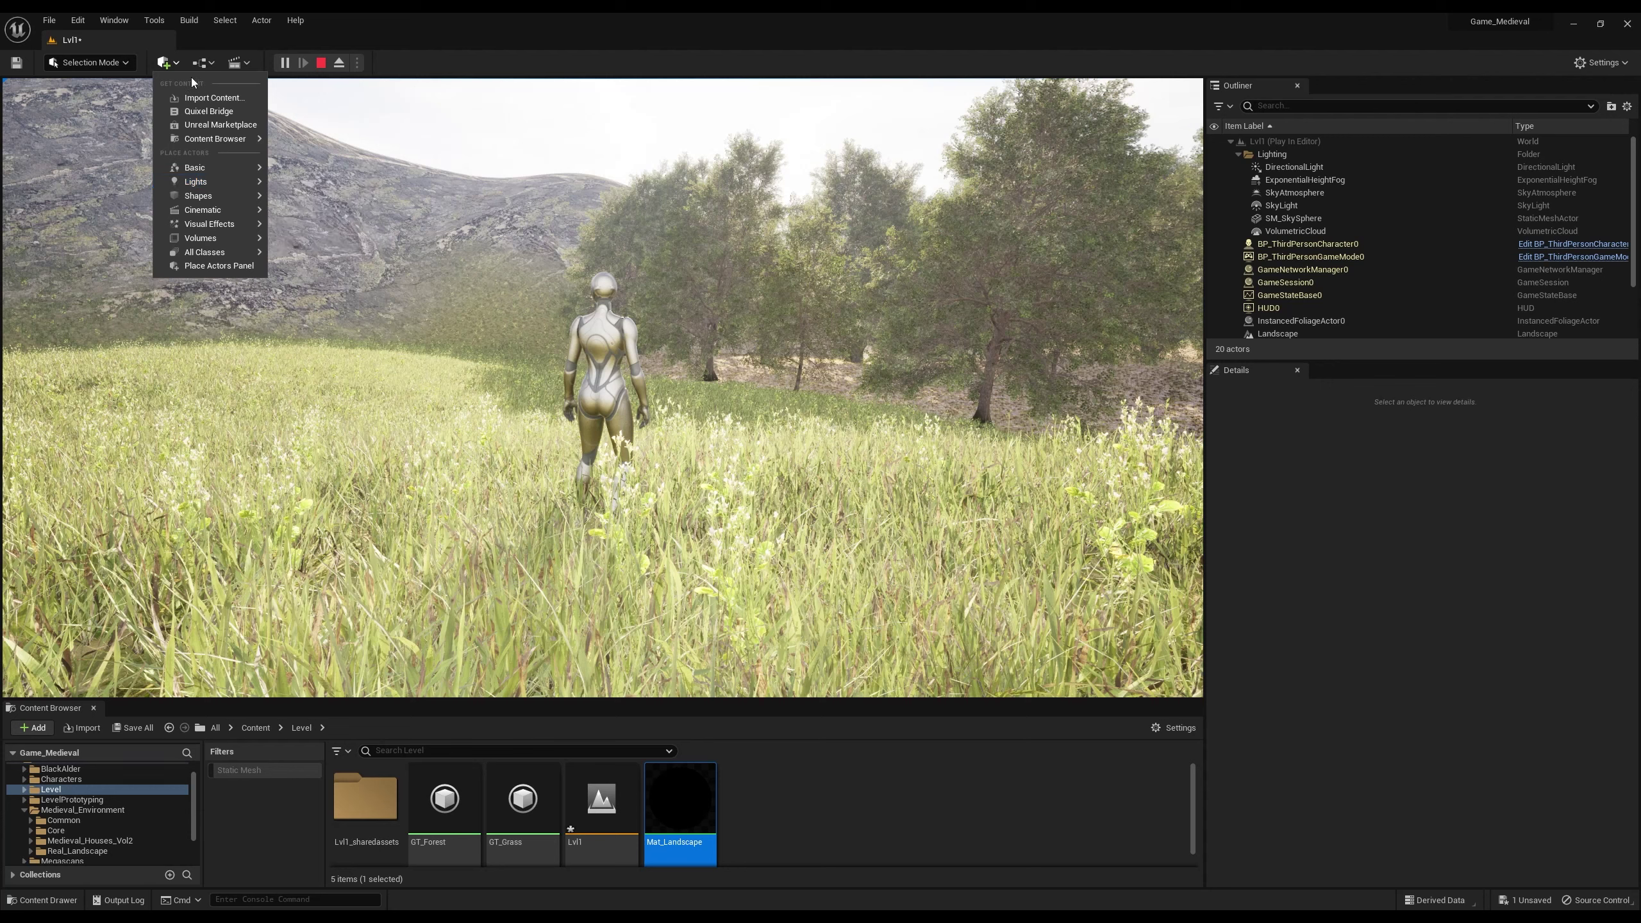
Step: Stop the running Play in Editor session
left_click(210, 68)
key("Escape")
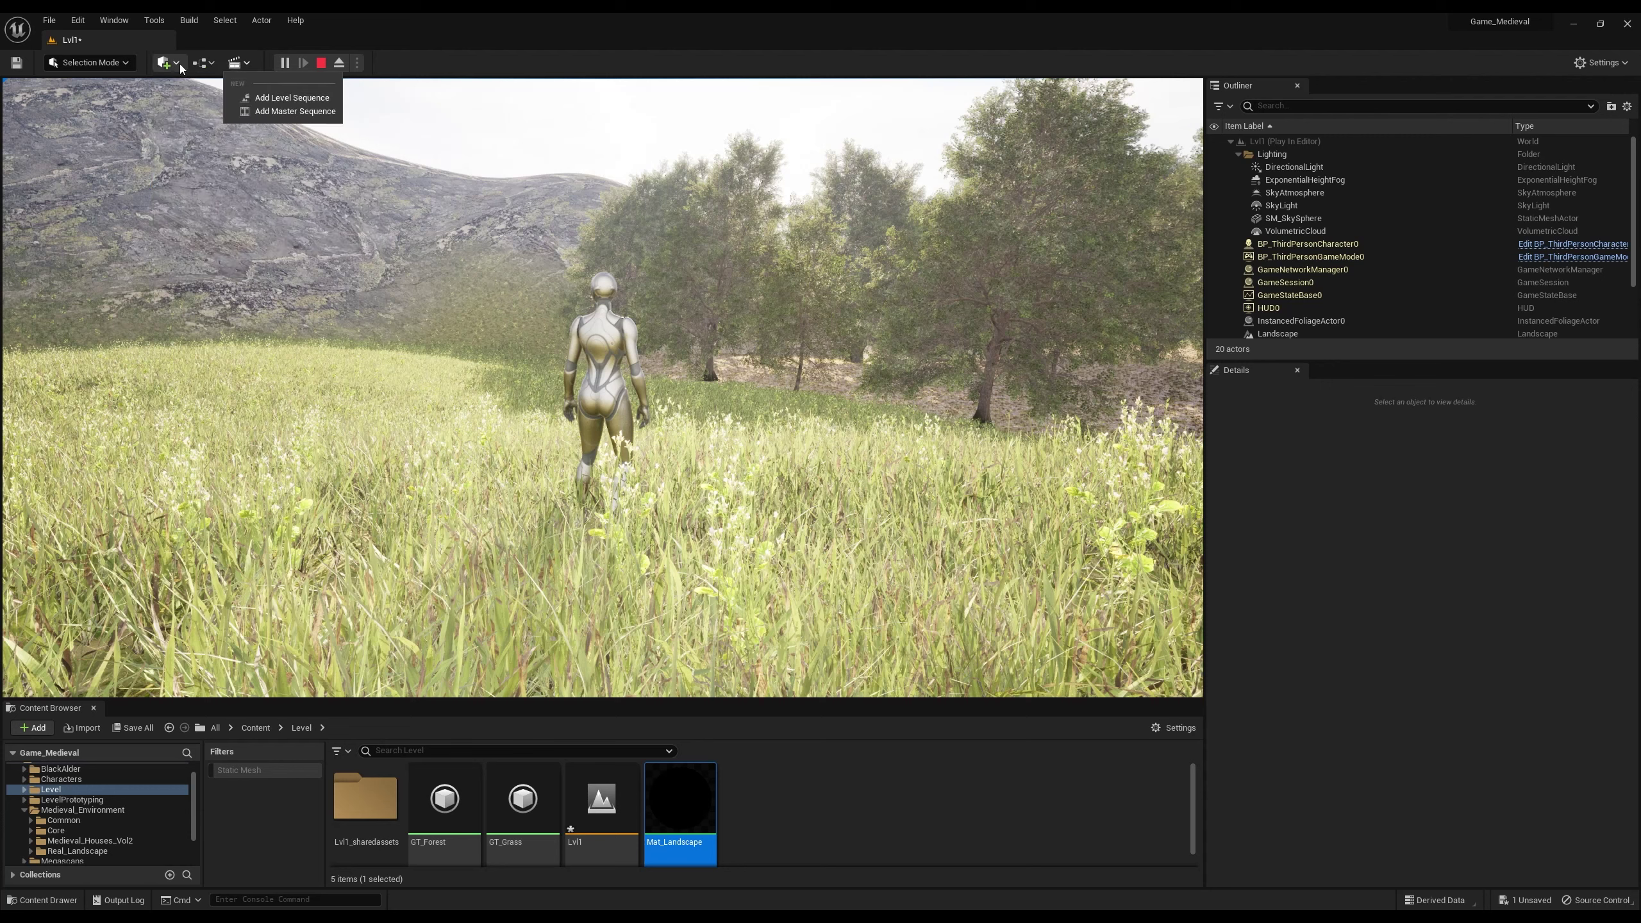
key("Escape")
Step: Turn Eye Adaptation back on in the viewport show flags
left_click(208, 66)
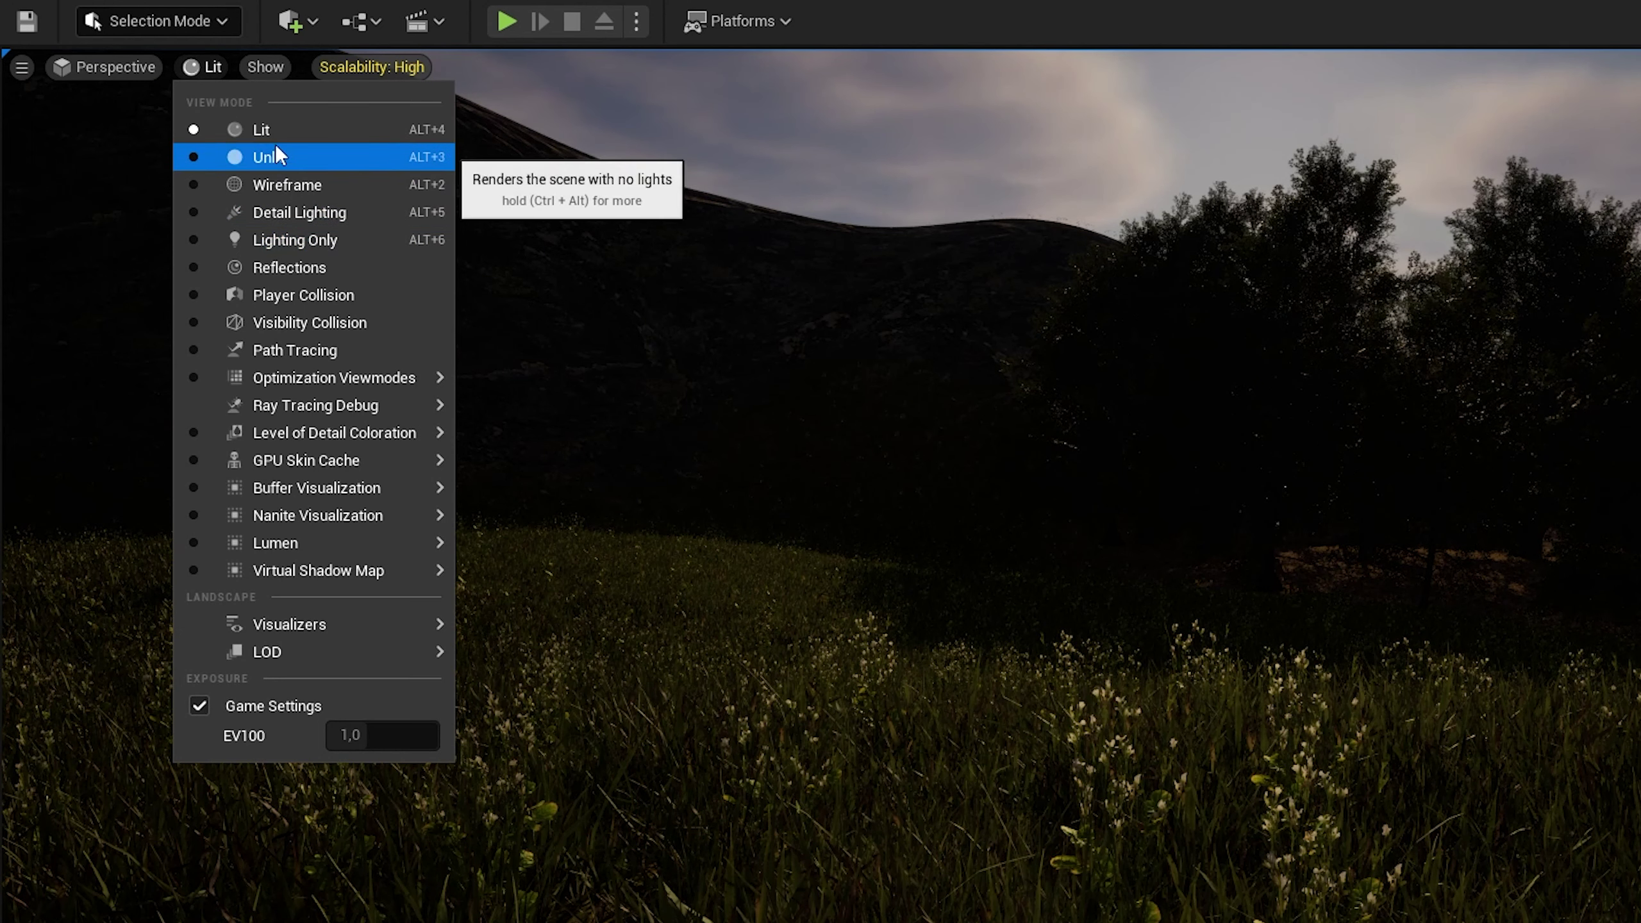
left_click(279, 63)
mouse_move(397, 624)
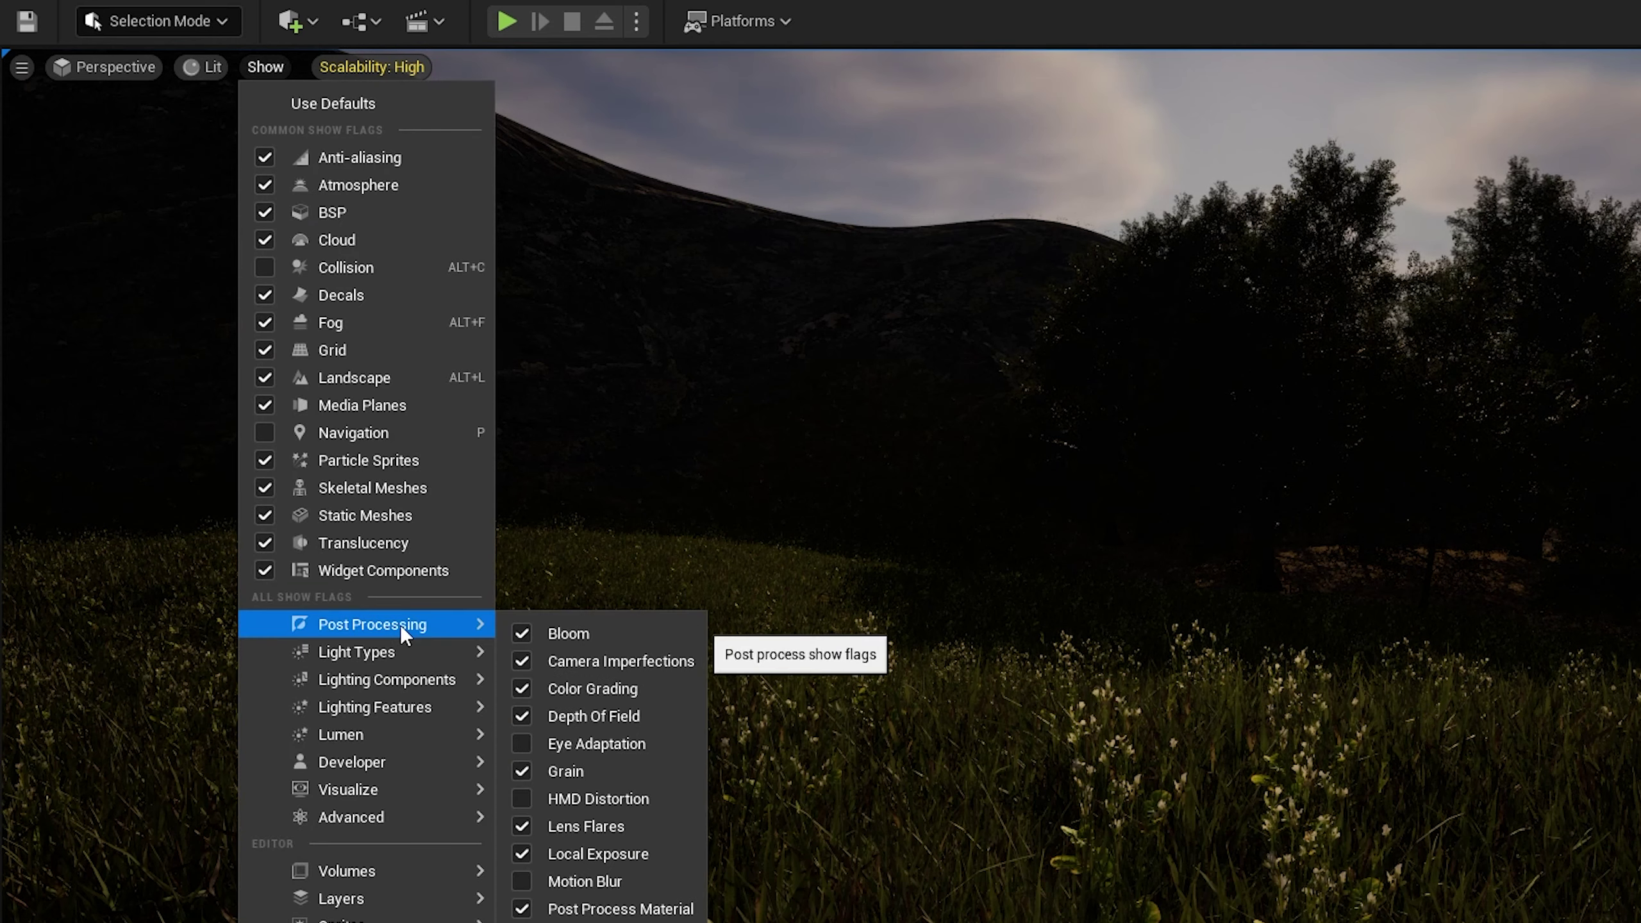
left_click(585, 744)
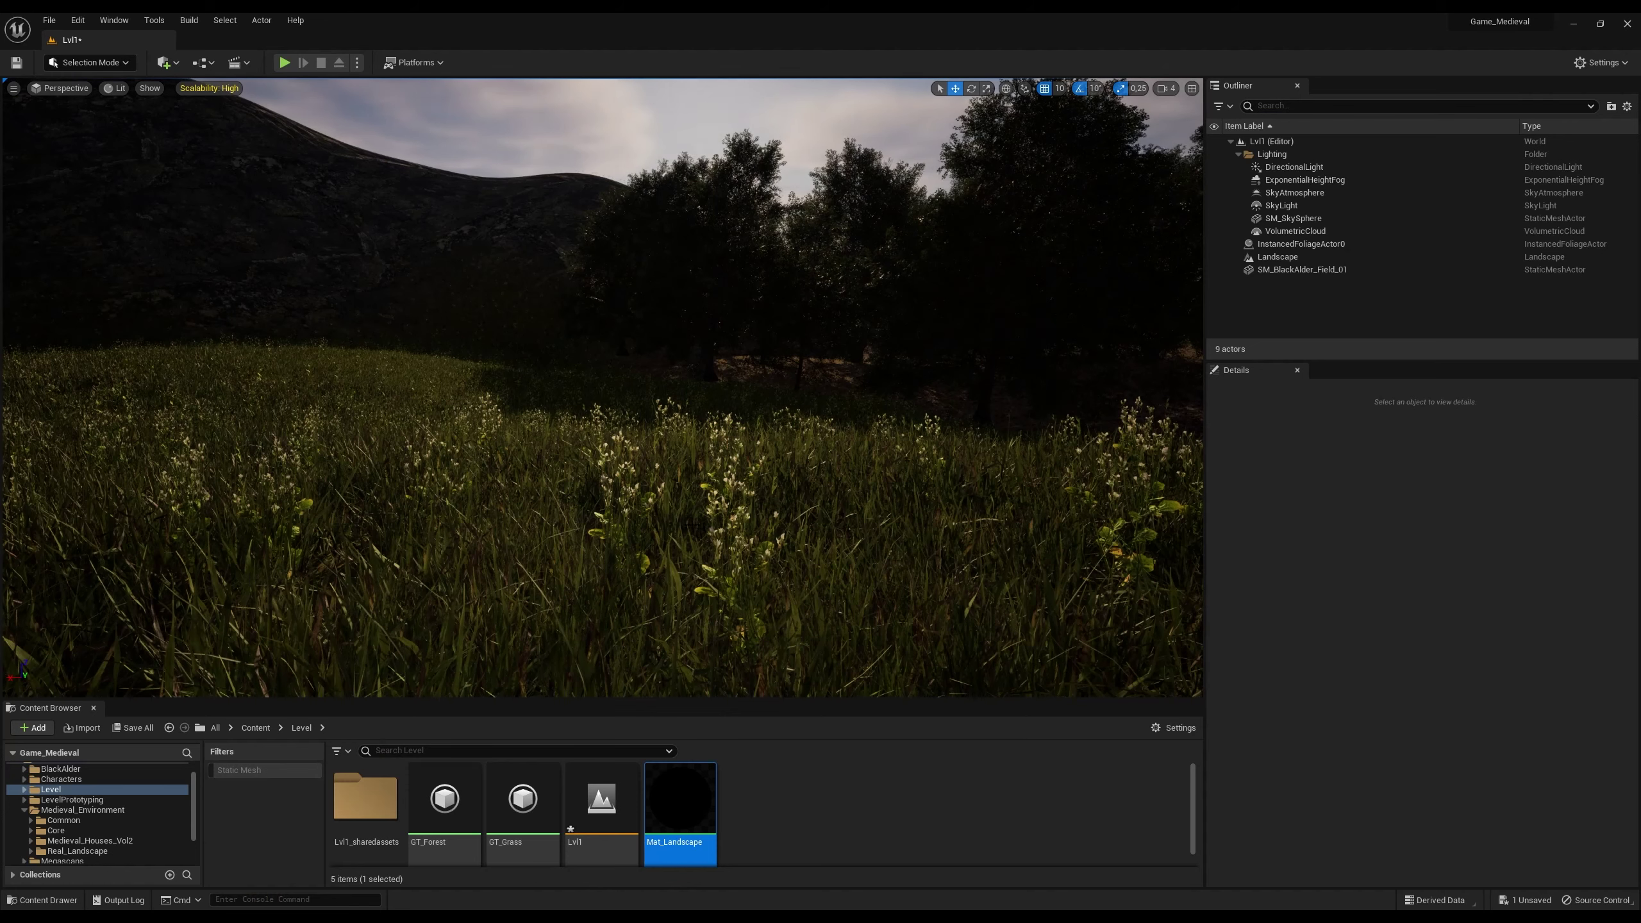
Step: Reframe the view over the hill and reveal PostProcessVolume under Quick Add > Visual Effects
right_click_drag(693, 521, 646, 517)
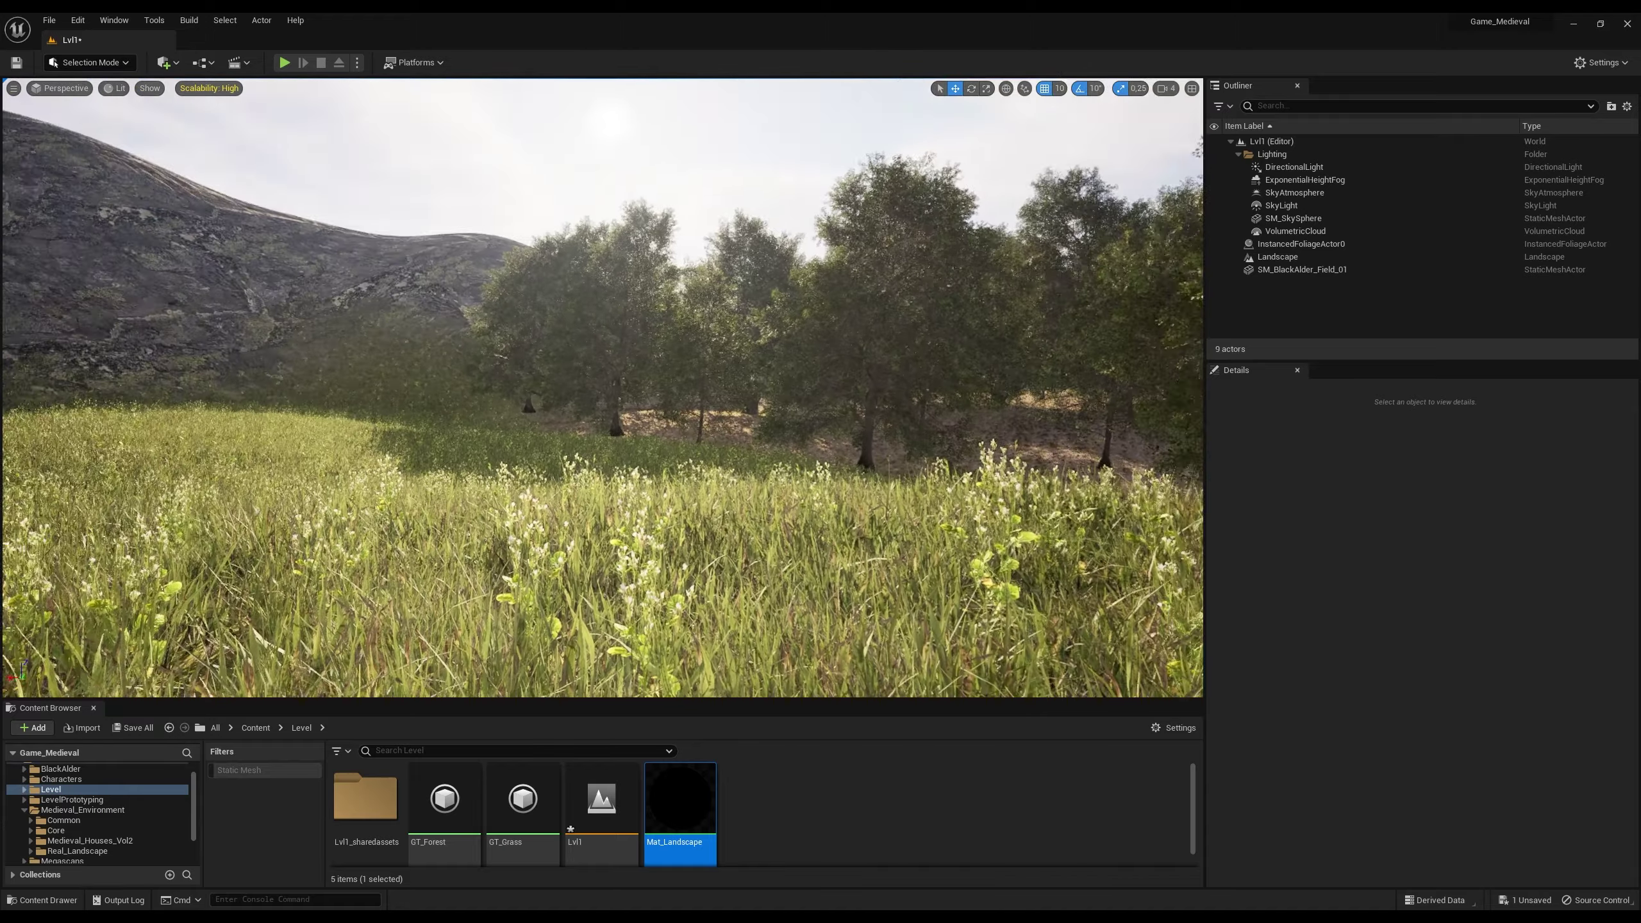
right_click_drag(224, 98, 225, 98)
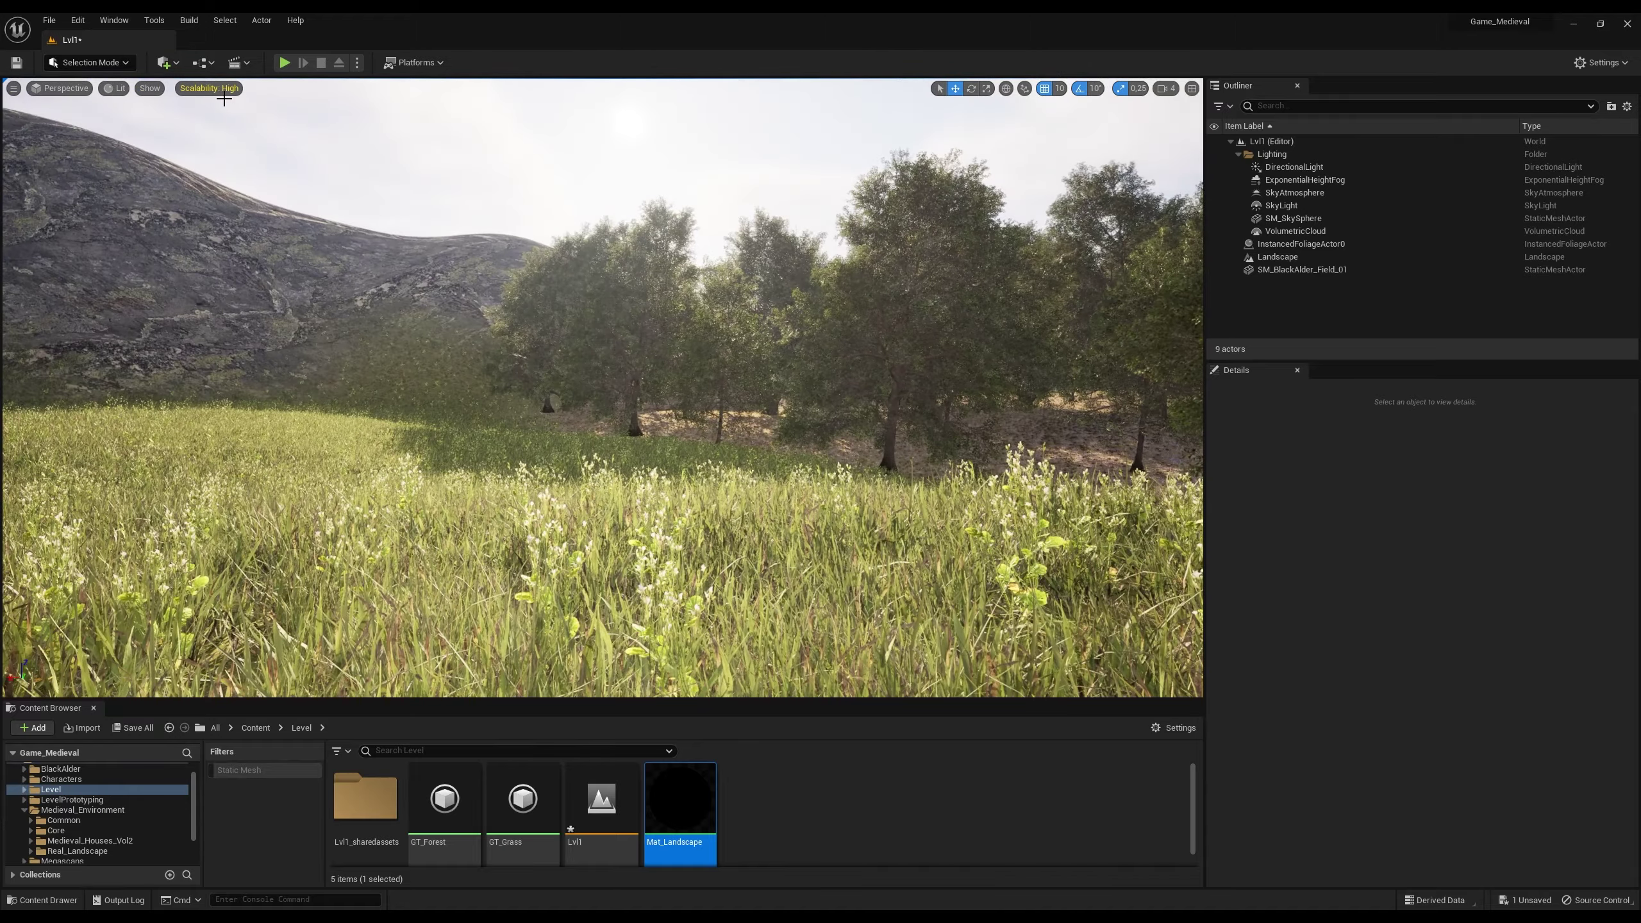
left_click(177, 66)
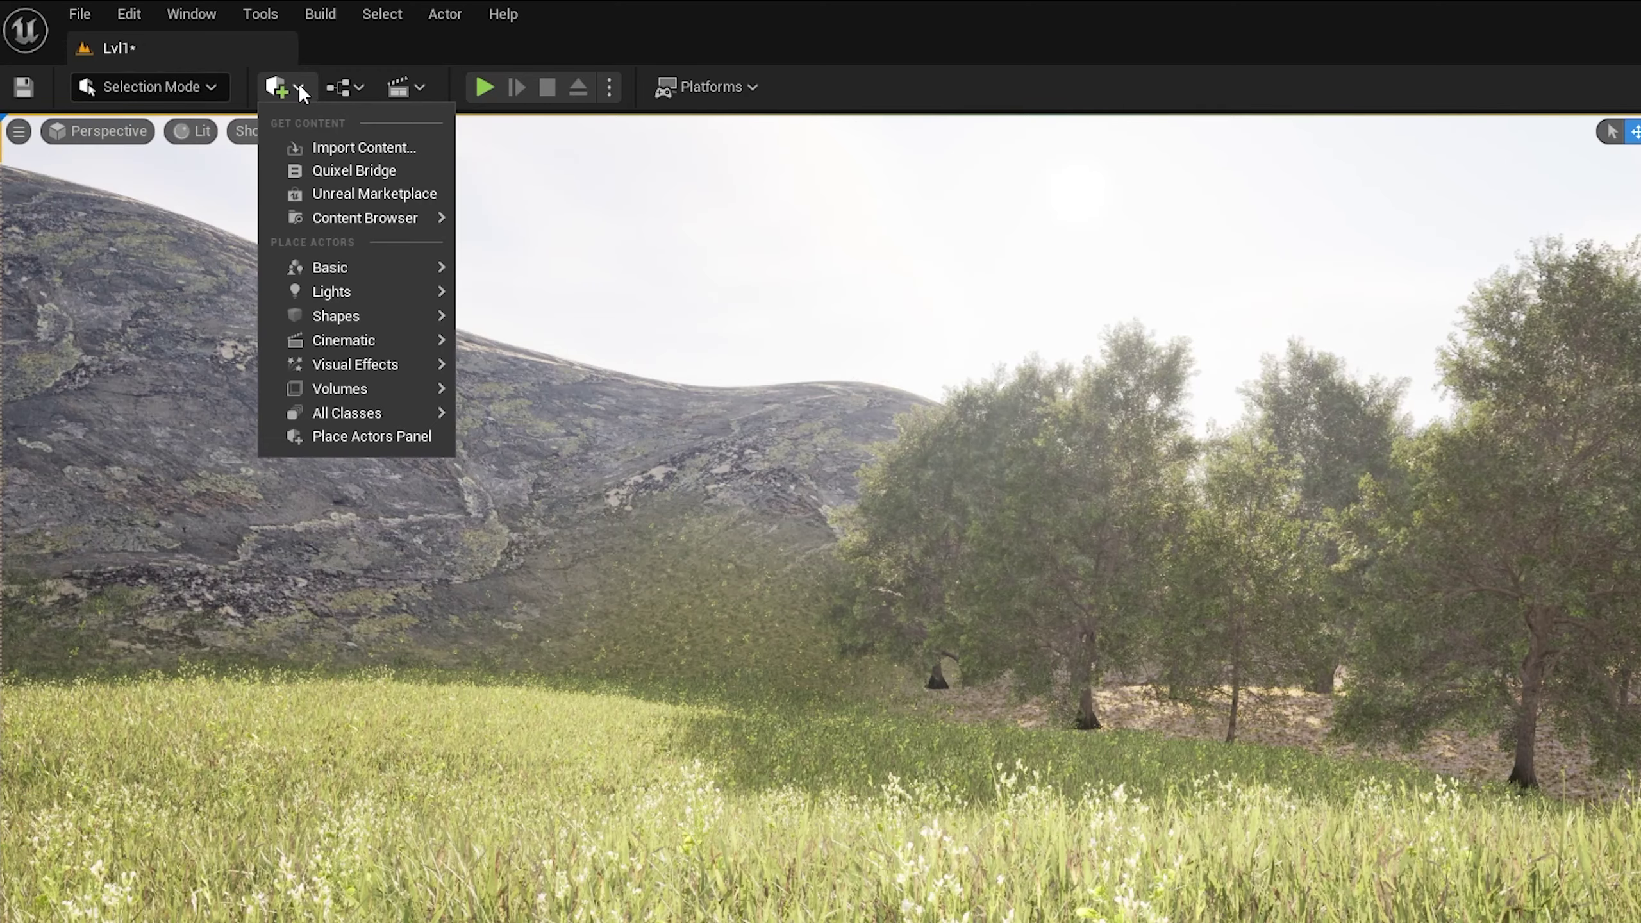
mouse_move(340, 366)
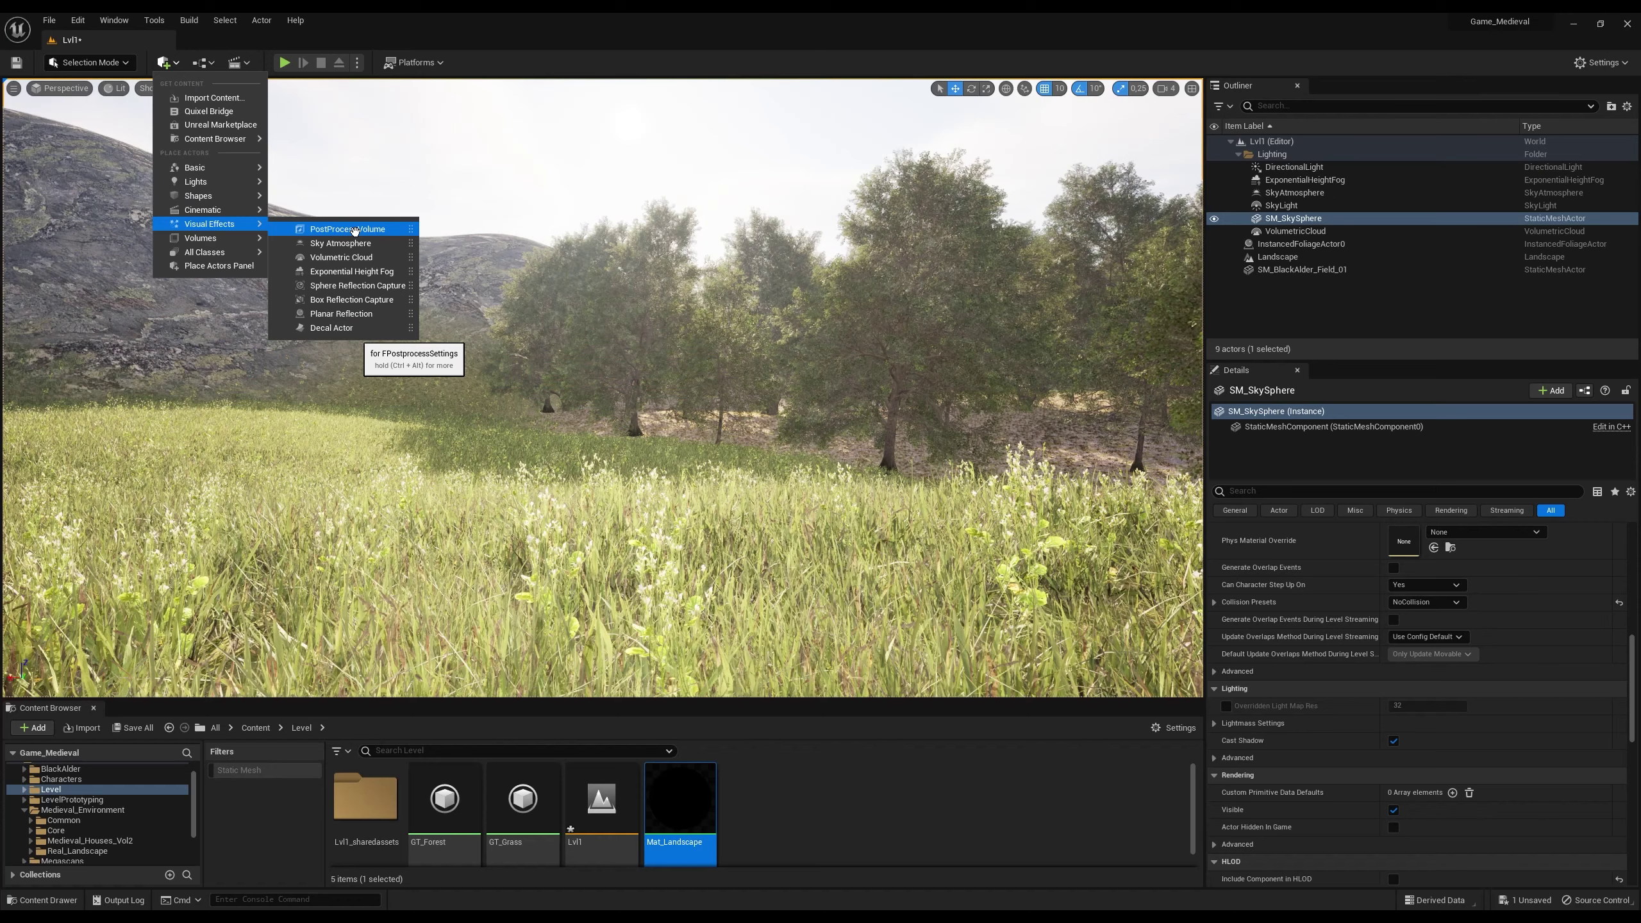
Step: Place a PostProcessVolume in the level and fly the view toward it
left_click(604, 375)
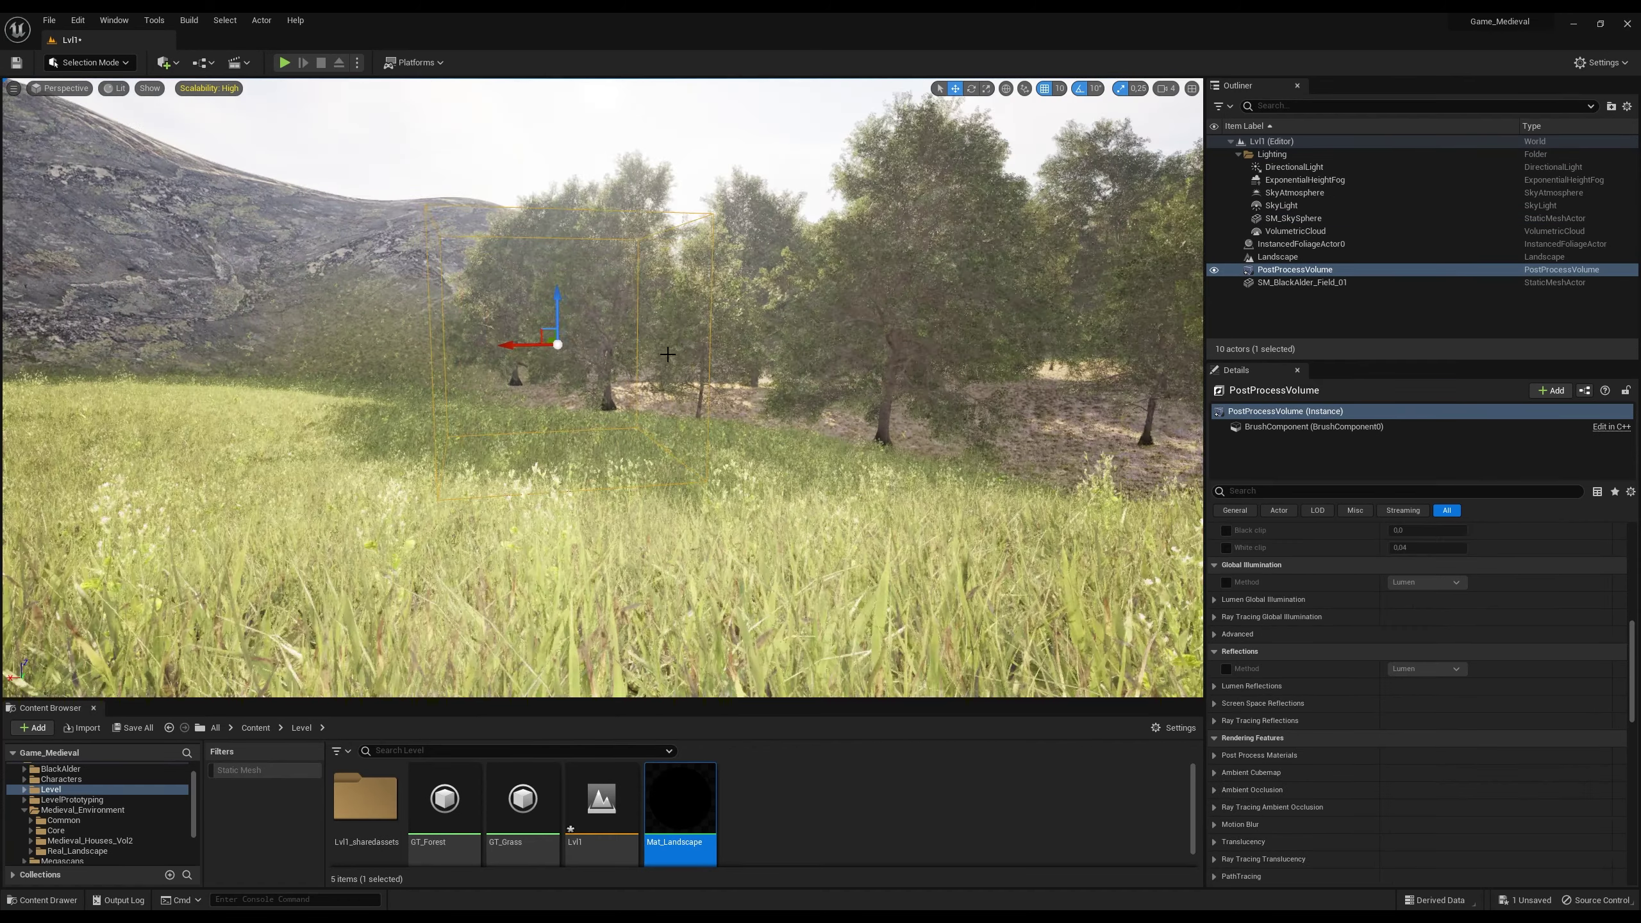
right_click_drag(621, 355, 621, 355)
scroll(619, 354, "down", 3)
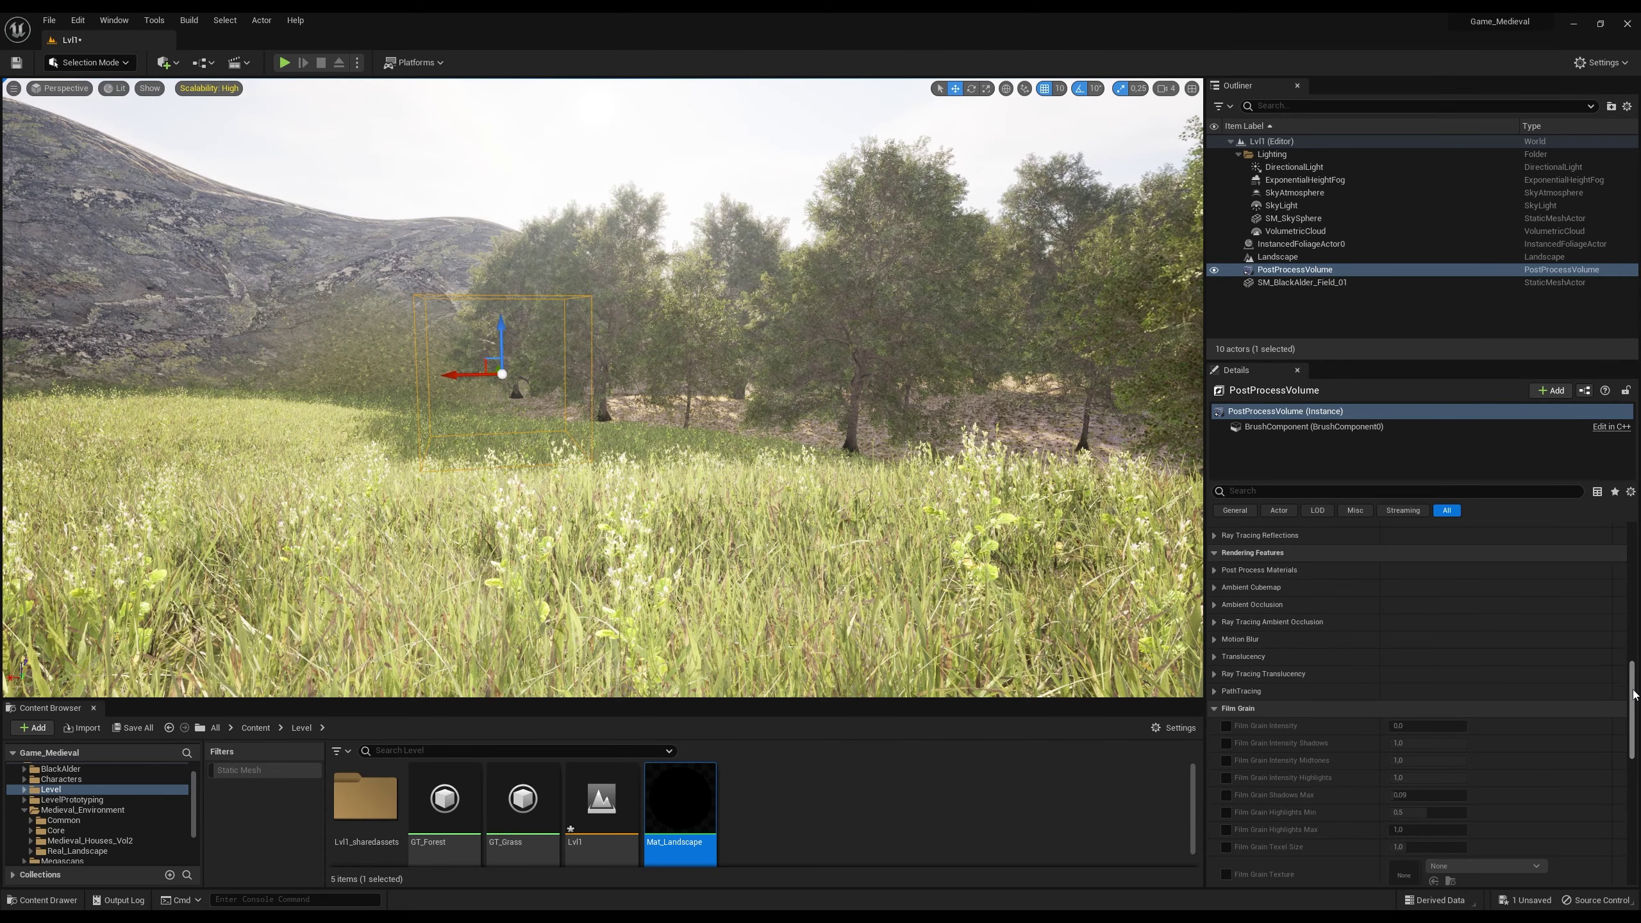
Step: Browse the PostProcessVolume's Details panel settings
left_click_drag(1634, 688, 1627, 784)
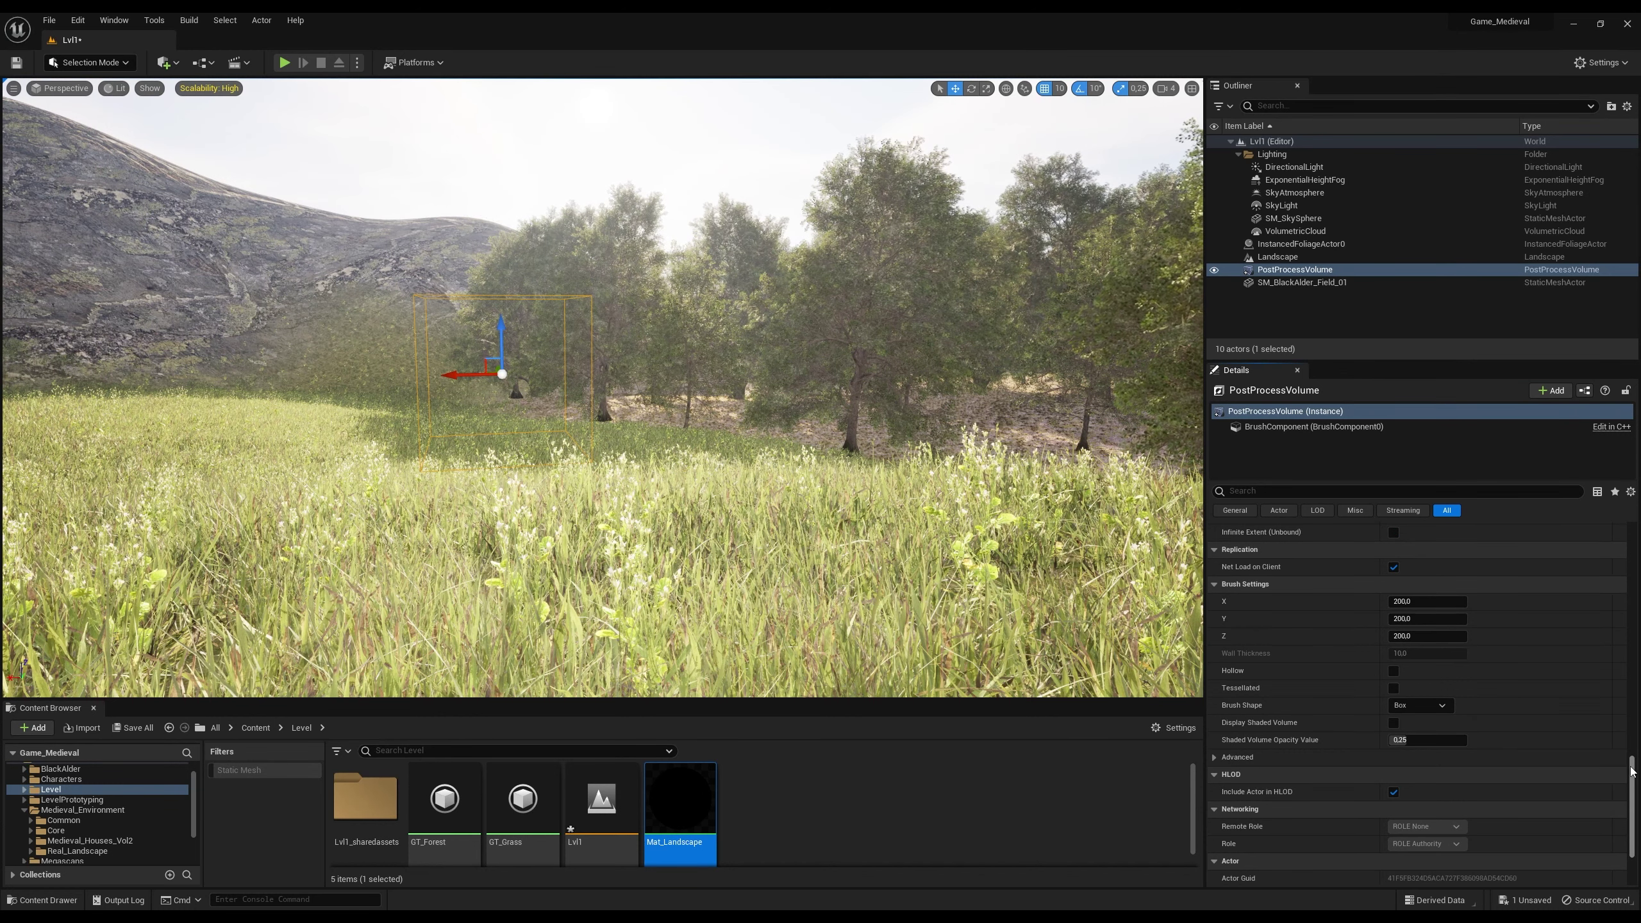
scroll(1285, 839, "up", 3)
scroll(1286, 839, "up", 3)
scroll(1286, 839, "up", 3)
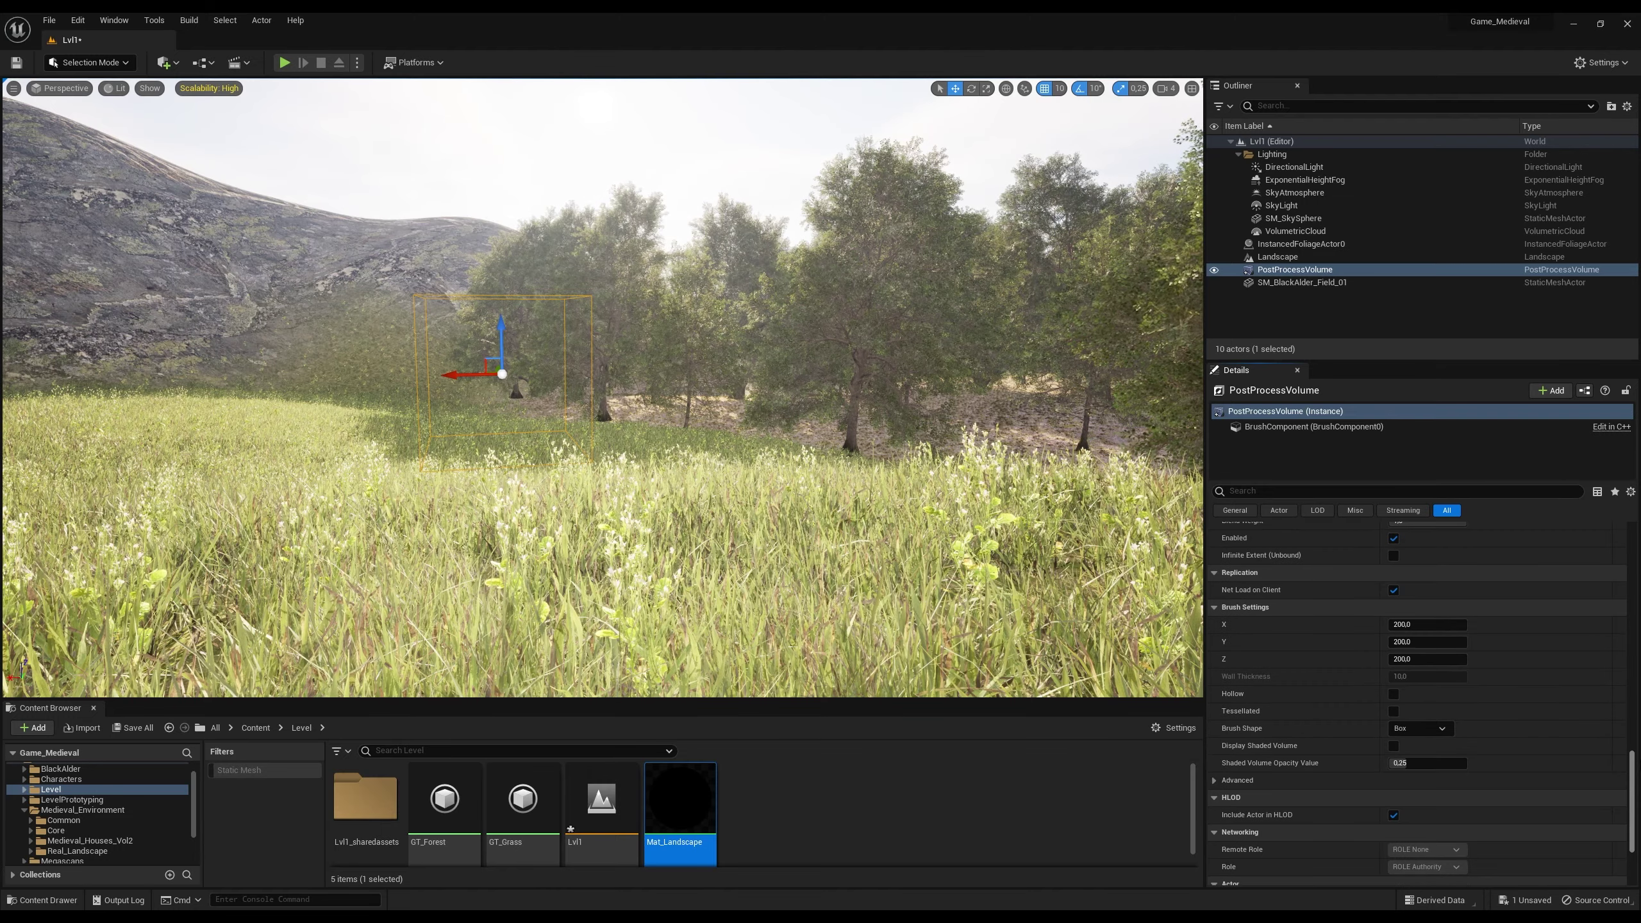
scroll(832, 752, "up", 3)
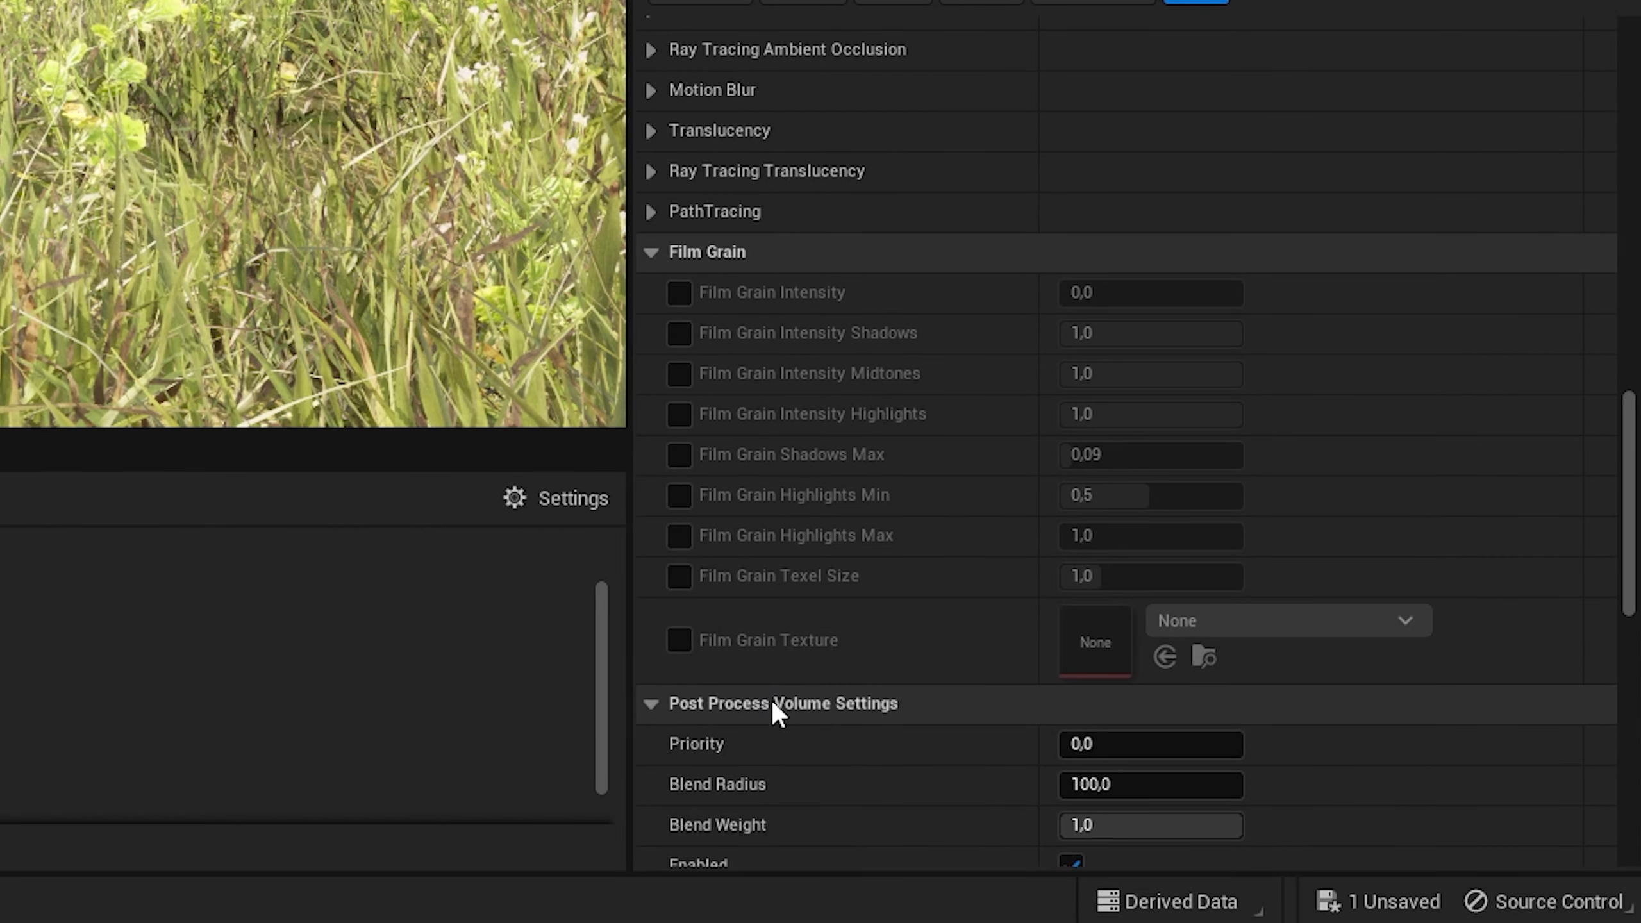
scroll(798, 691, "down", 3)
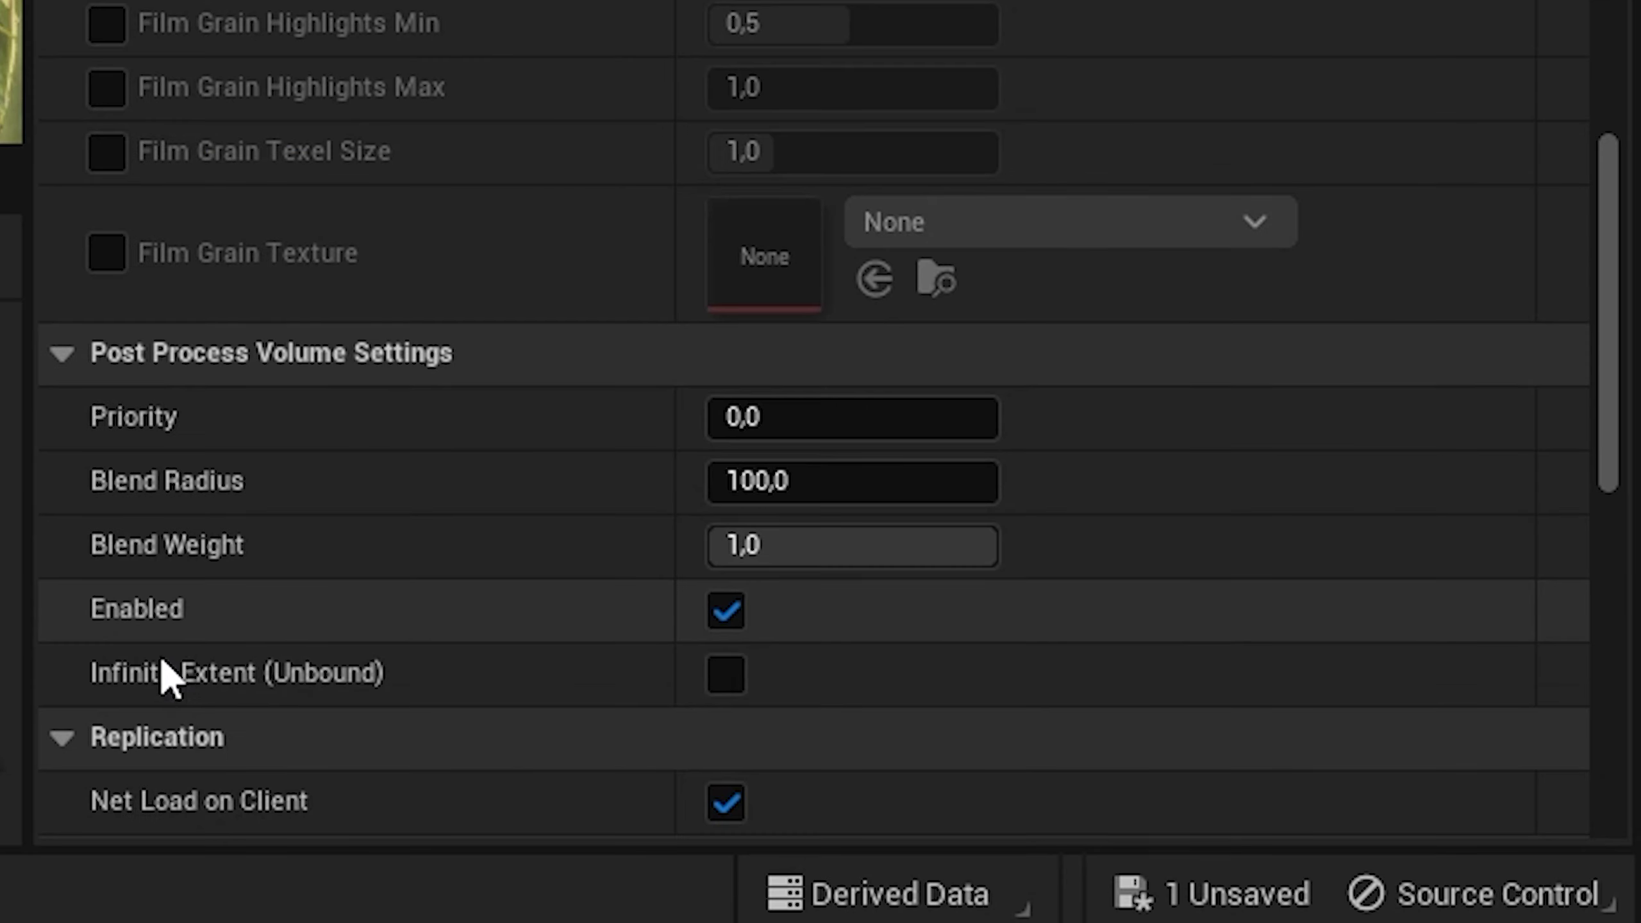
mouse_move(778, 769)
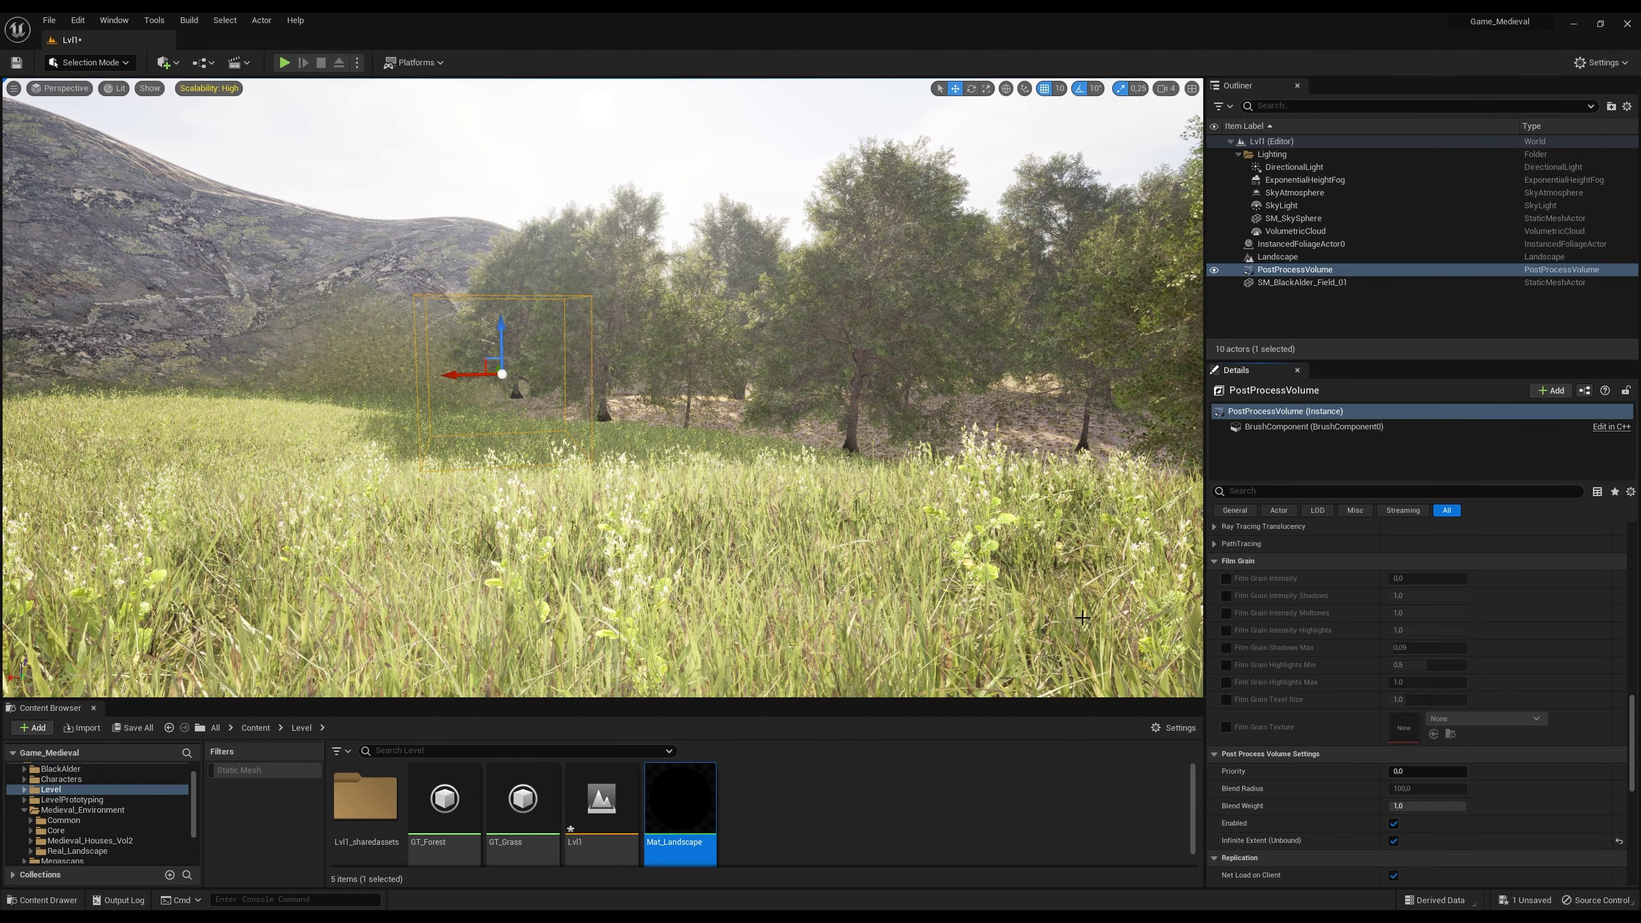
Step: Filter the volume's Details by 'Bright' and enable the Min and Max EV100 overrides
scroll(1286, 614, "up", 10)
left_click(1260, 491)
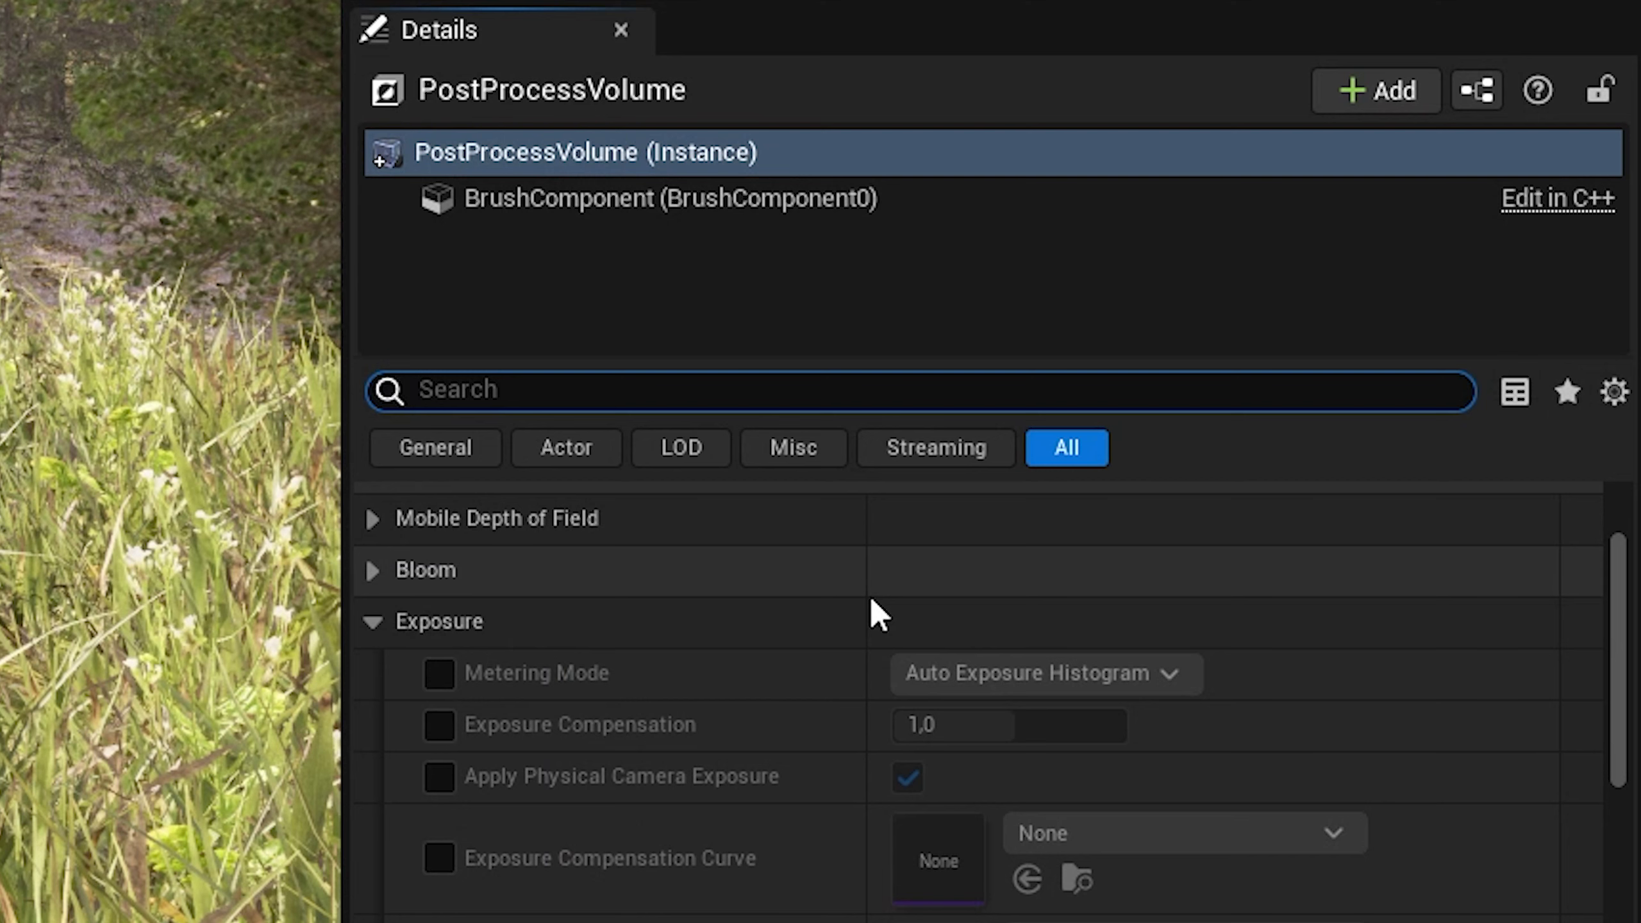
type("Bri")
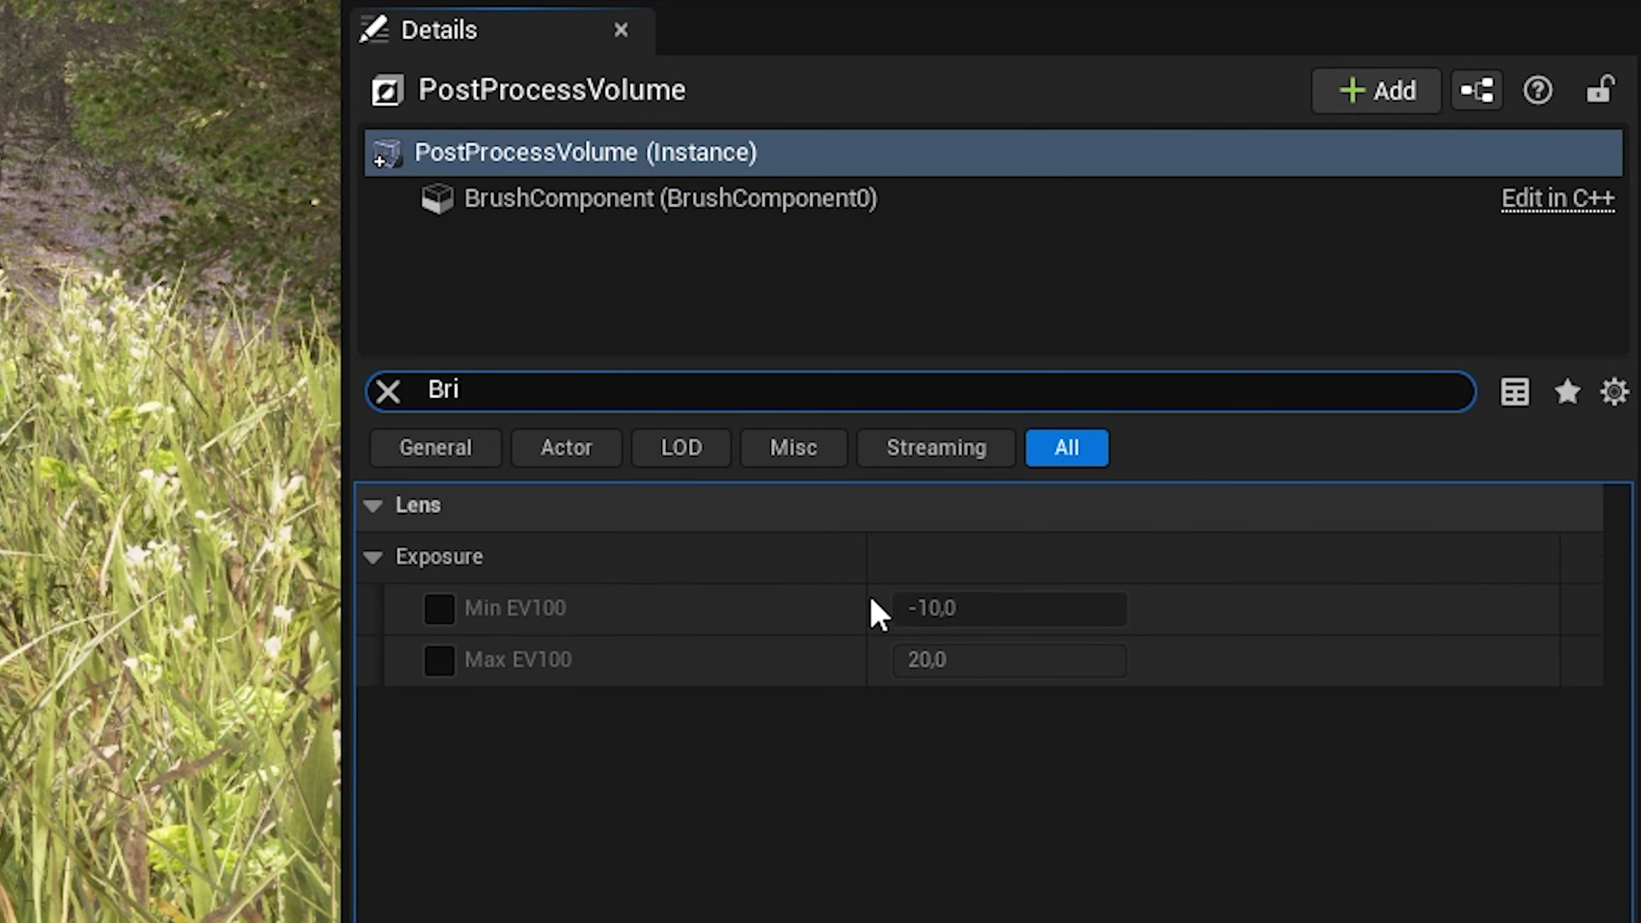
type("ght")
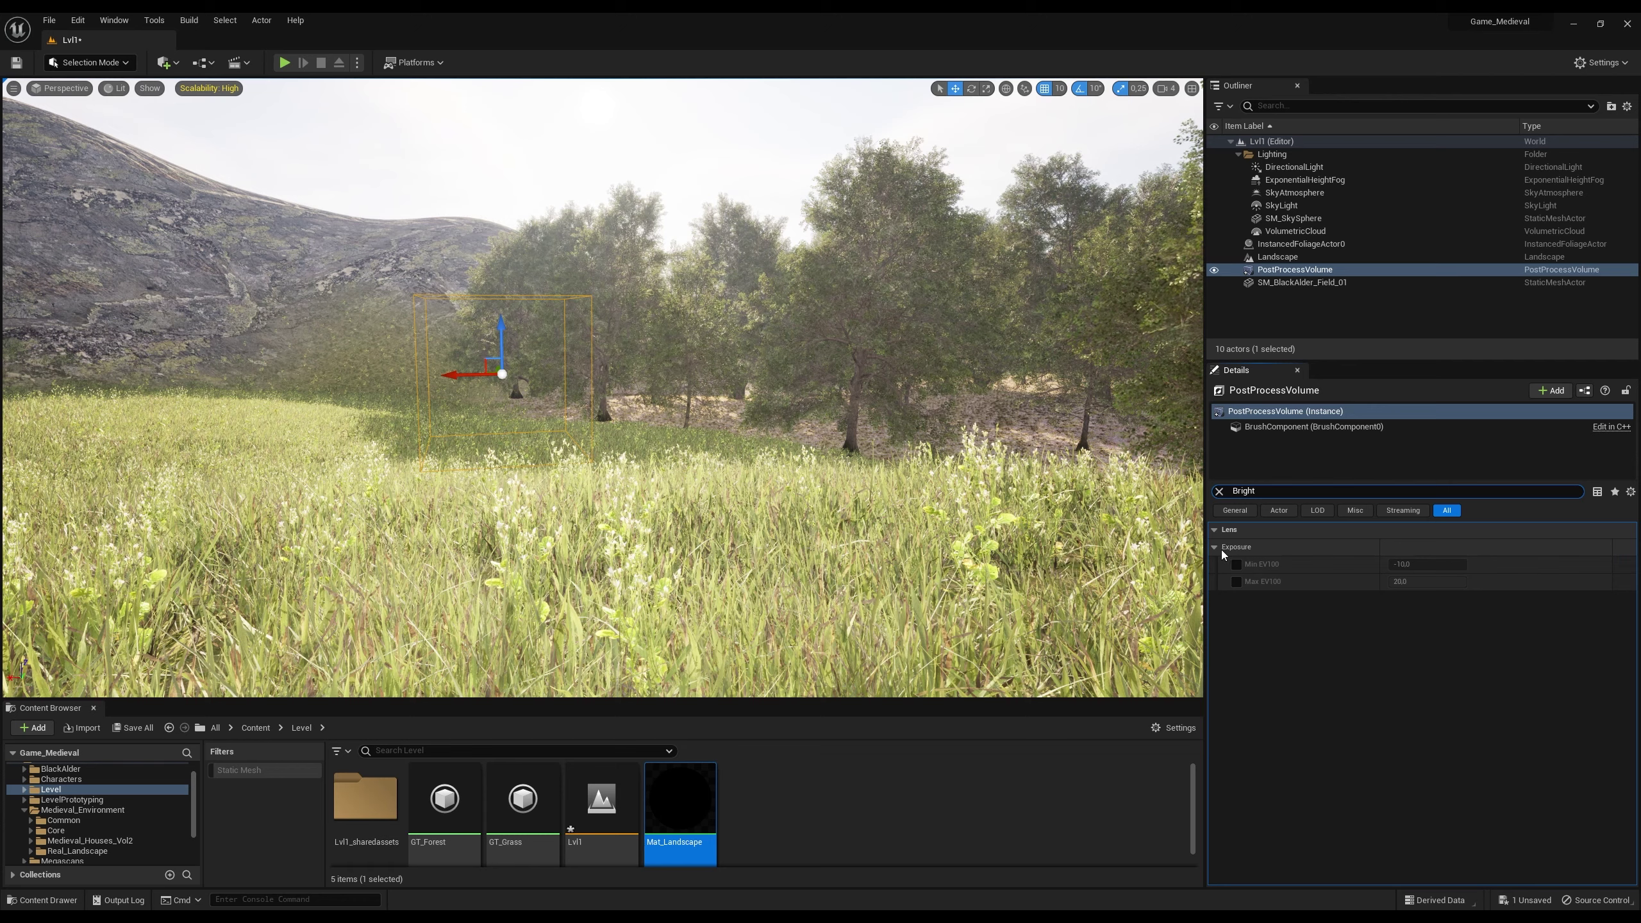
left_click(1236, 564)
left_click(1236, 582)
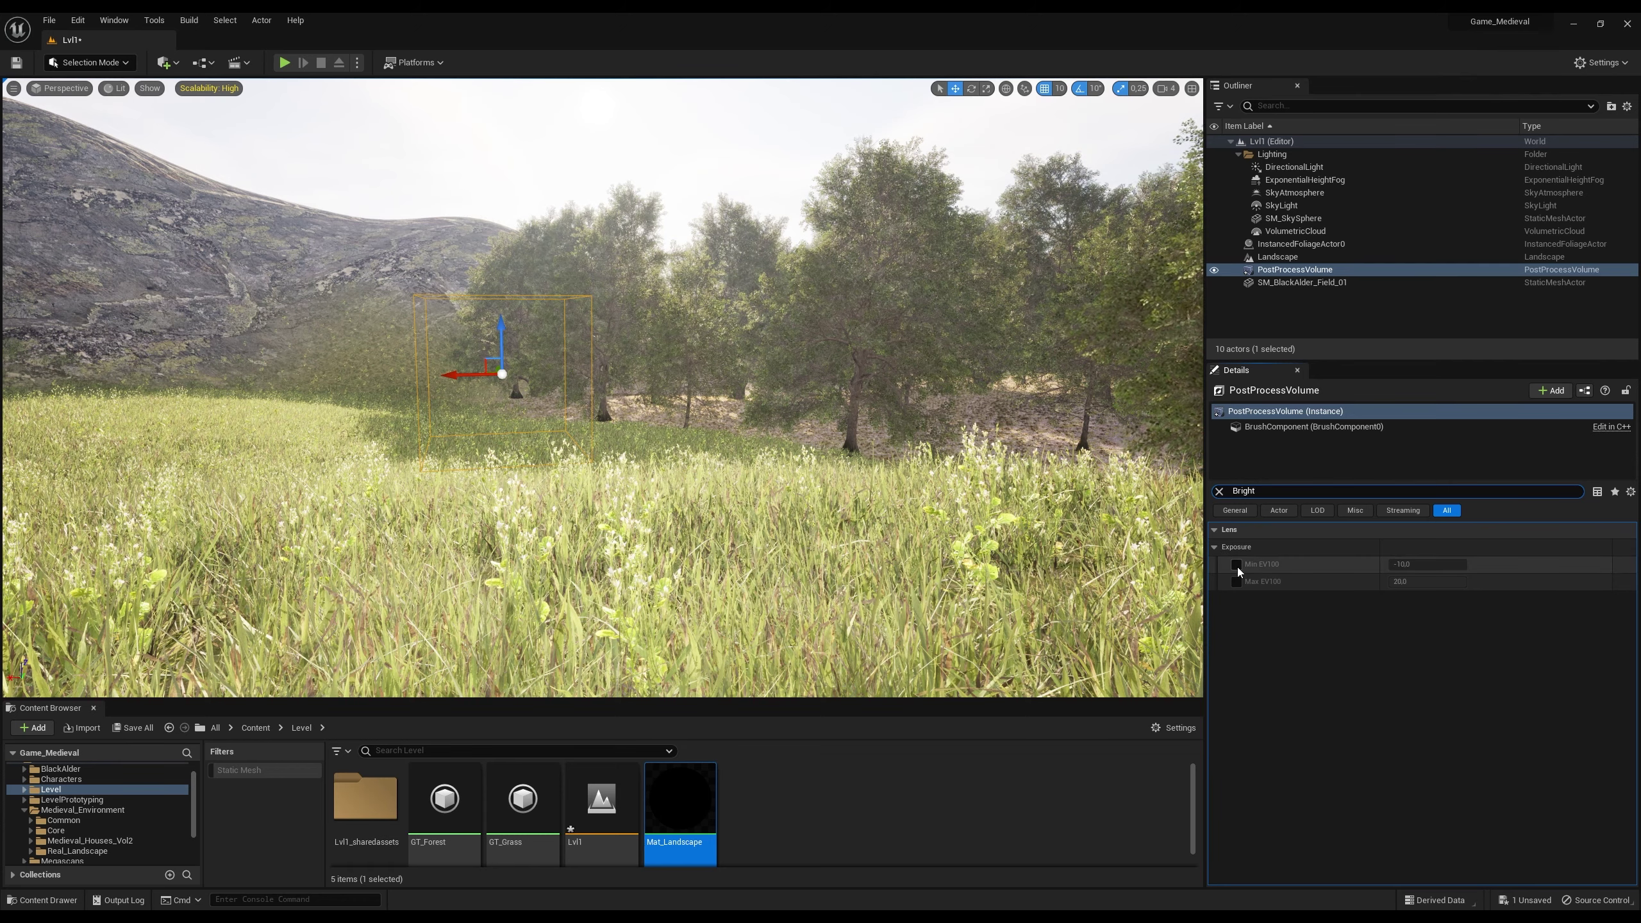
Step: Set the volume's Min EV100 to -2
mouse_move(1421, 564)
left_mouse_down()
mouse_move(1469, 564)
mouse_move(1407, 564)
left_mouse_up()
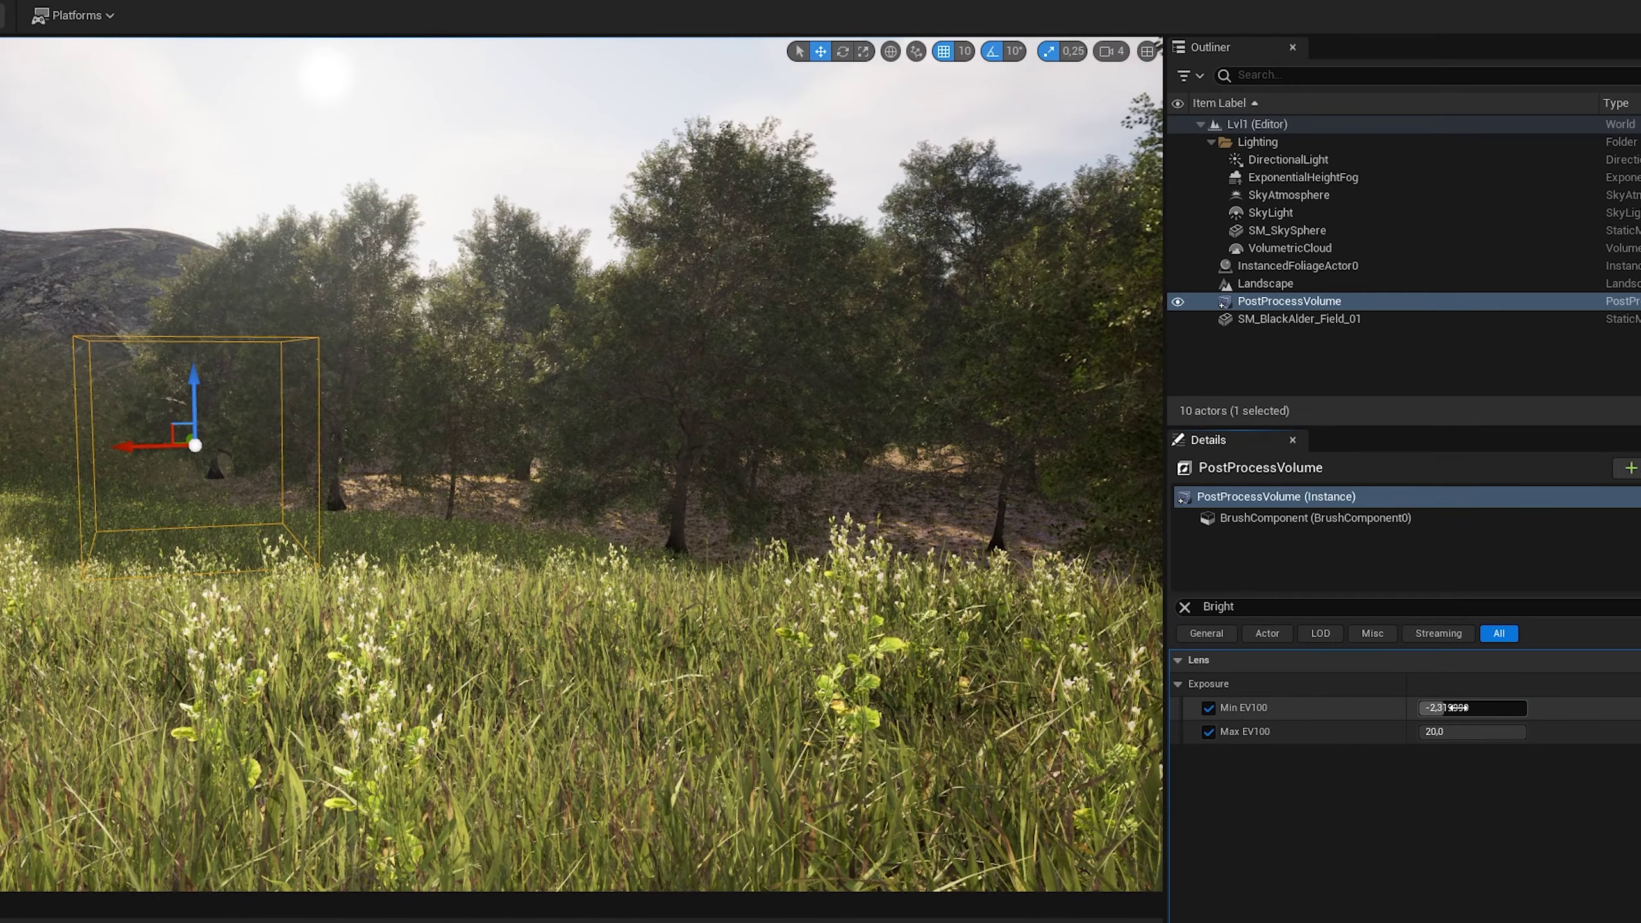
left_click_drag(1442, 707, 1484, 716)
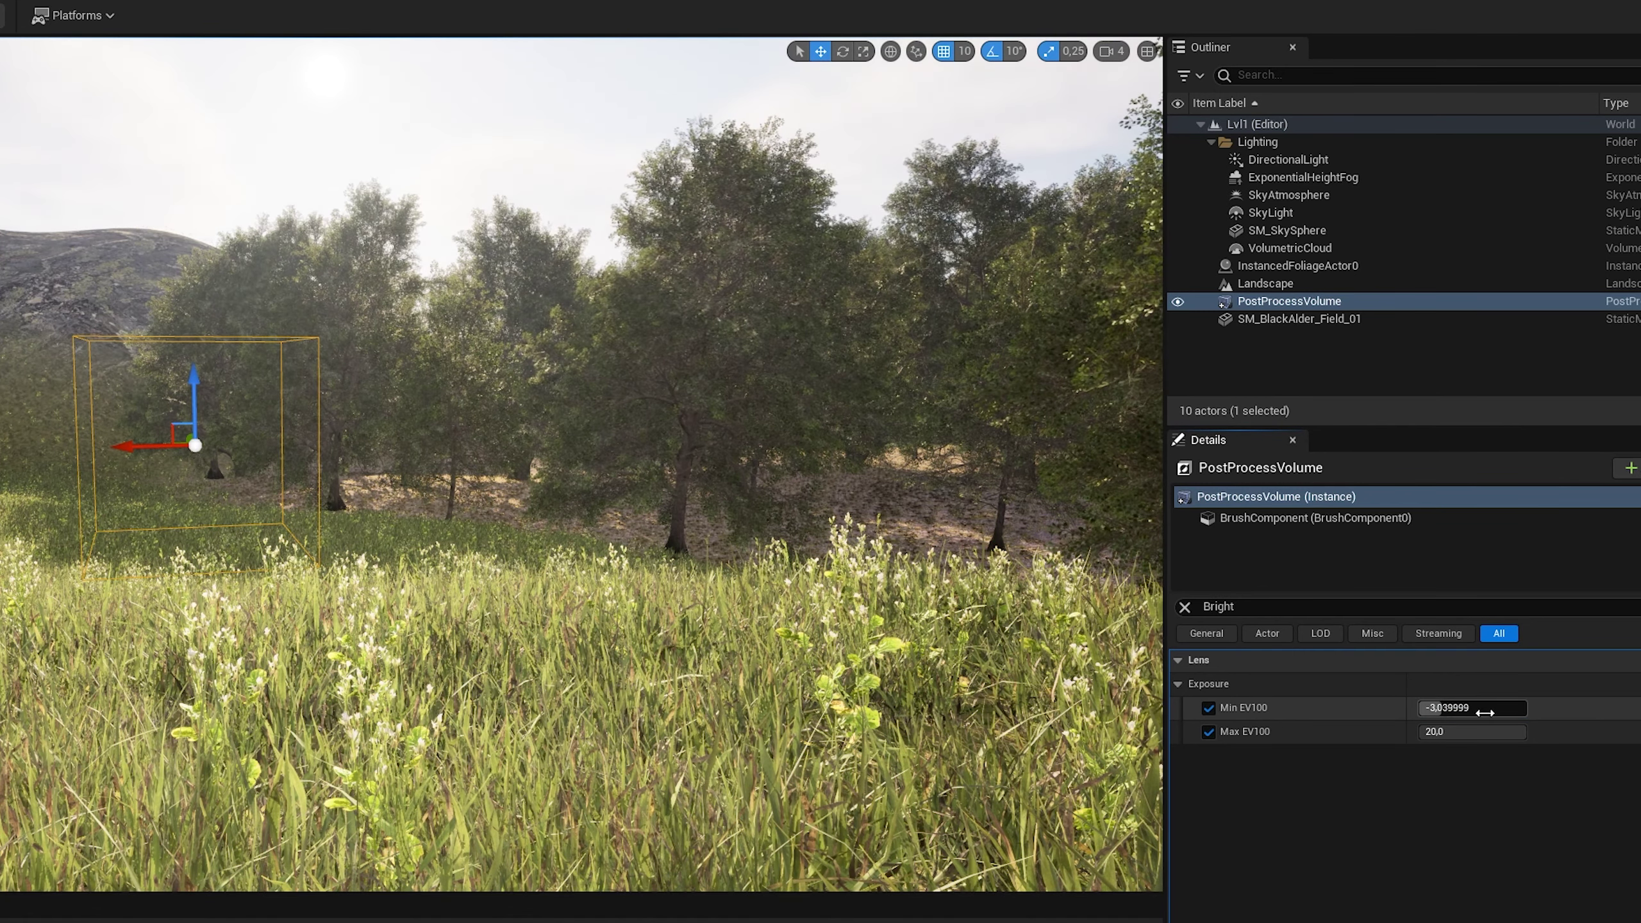
left_click(1466, 707)
type("-2")
key("Return")
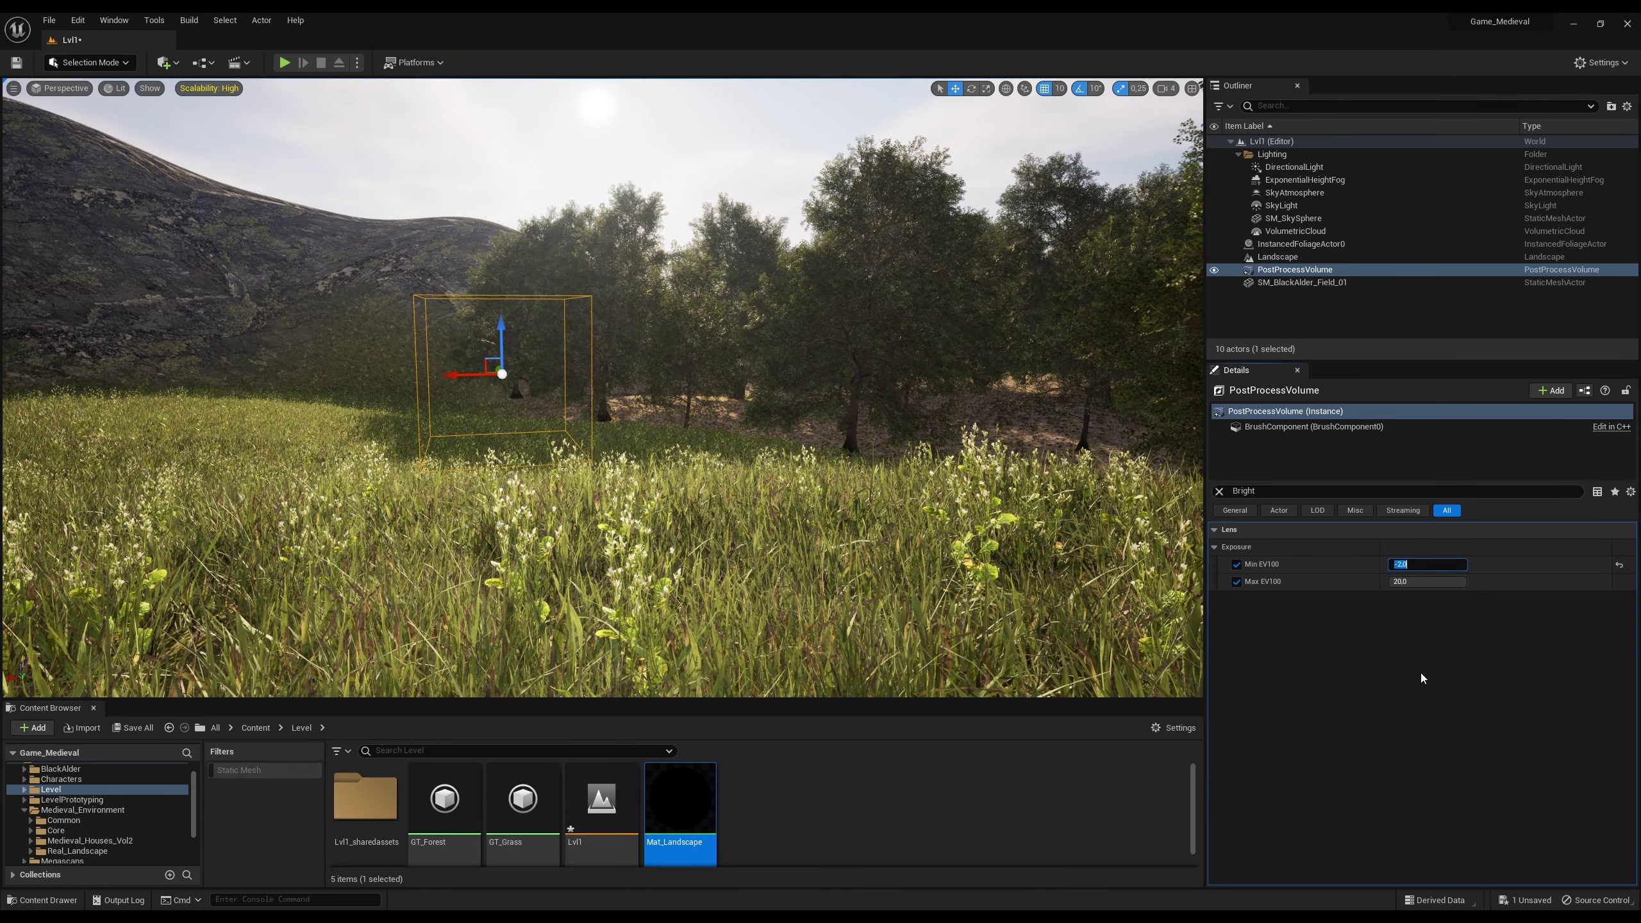
left_click(1402, 656)
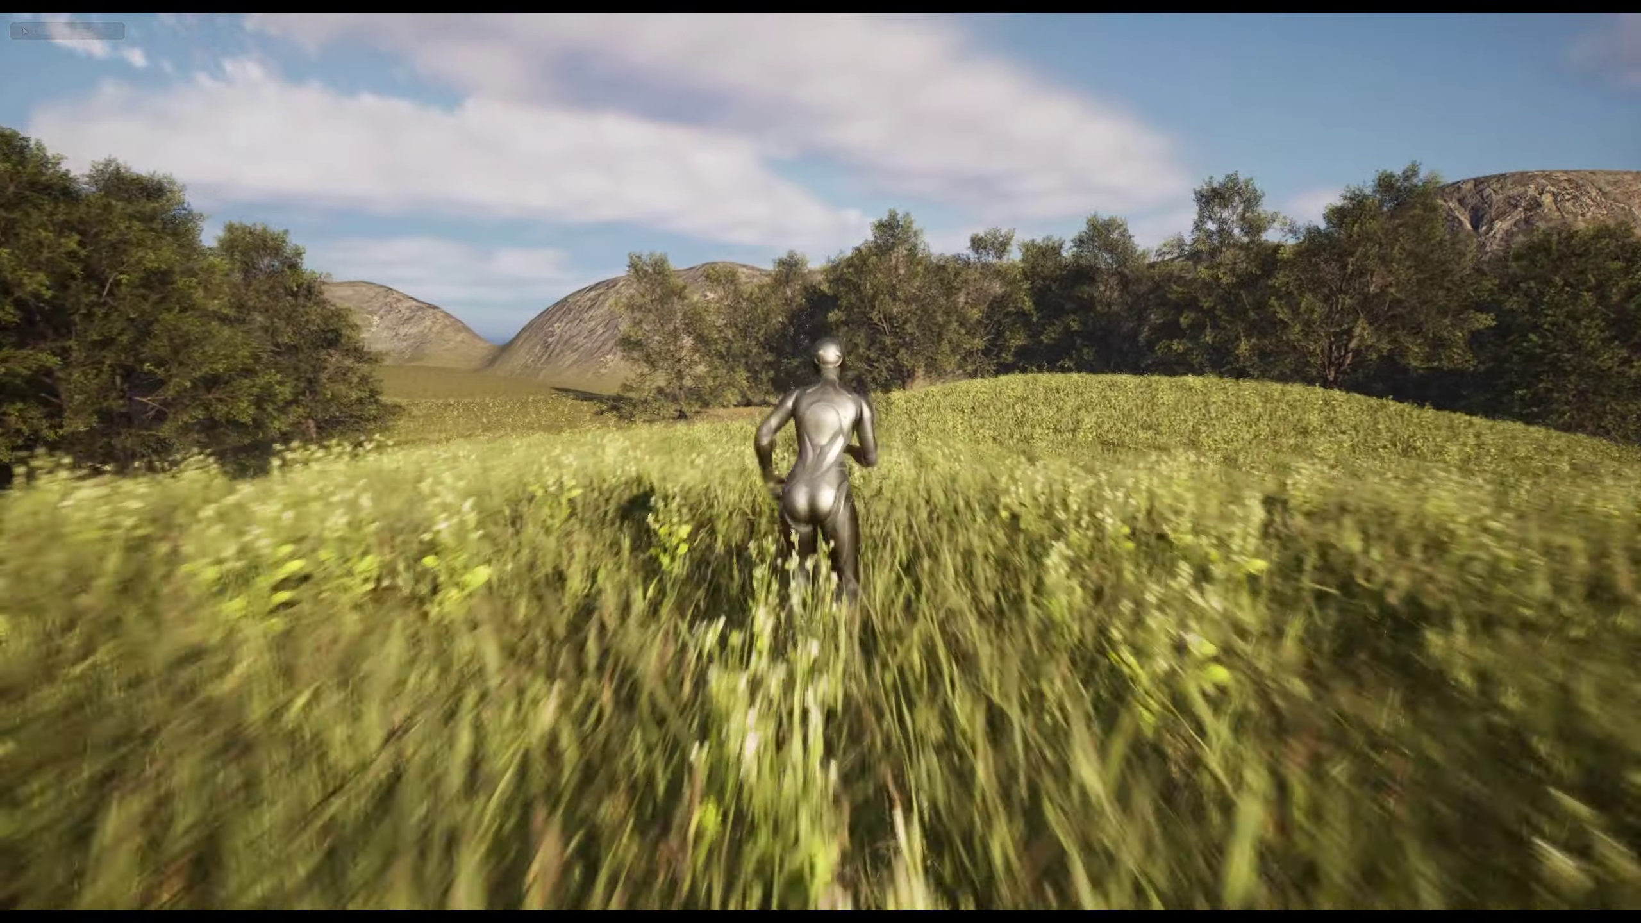
Step: Take control of the camera in the running game session
left_click(820, 461)
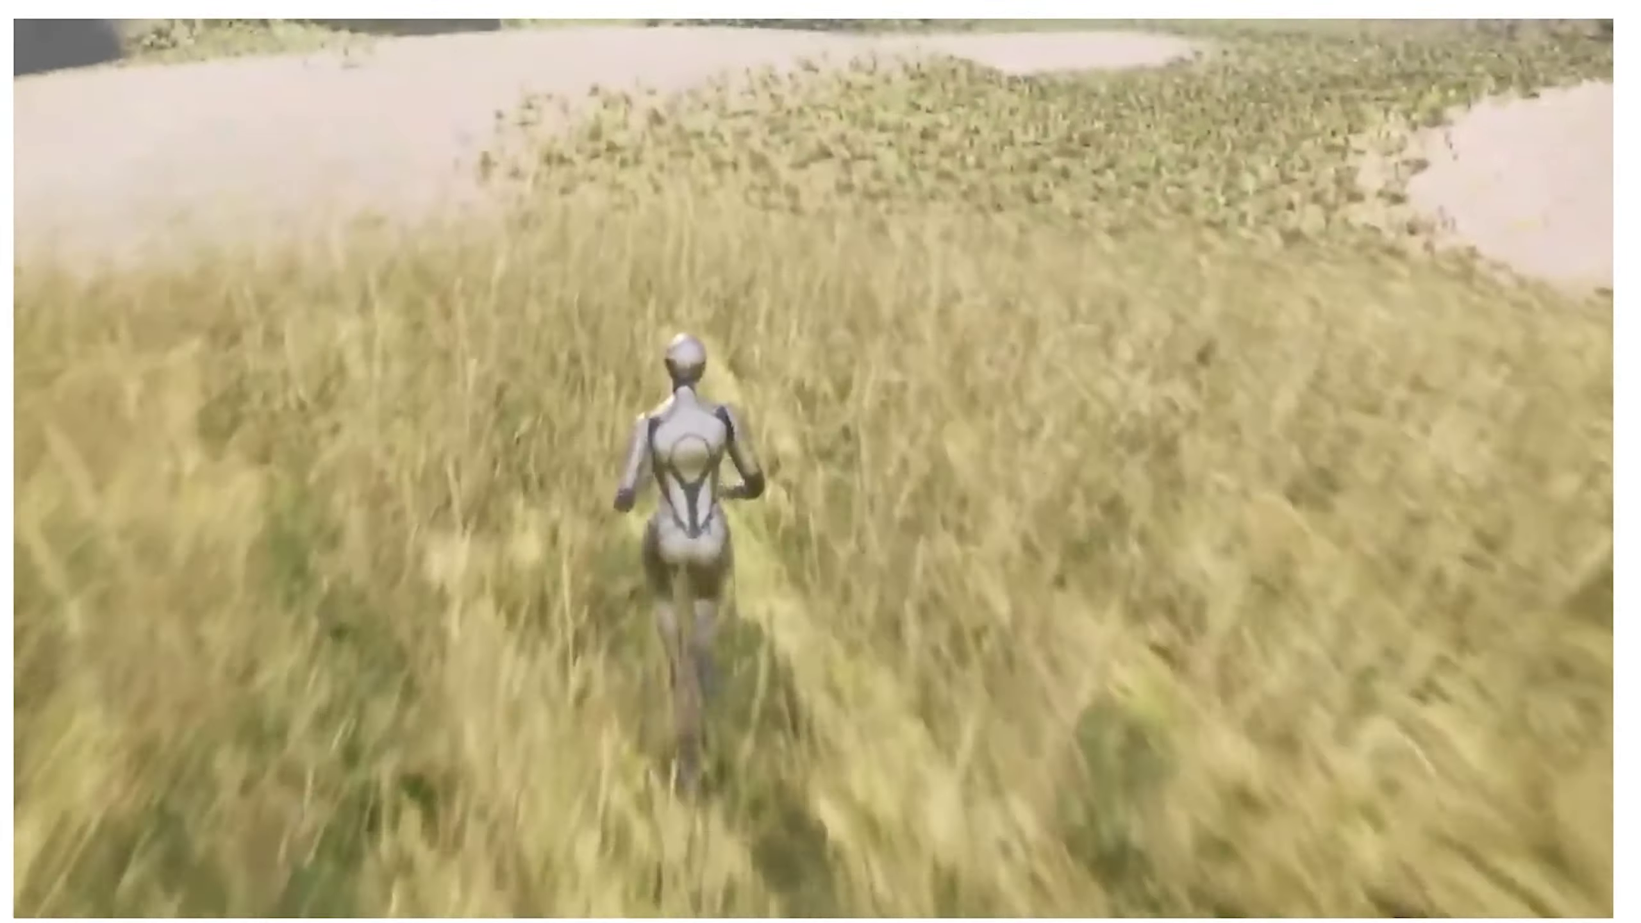
mouse_move(980, 375)
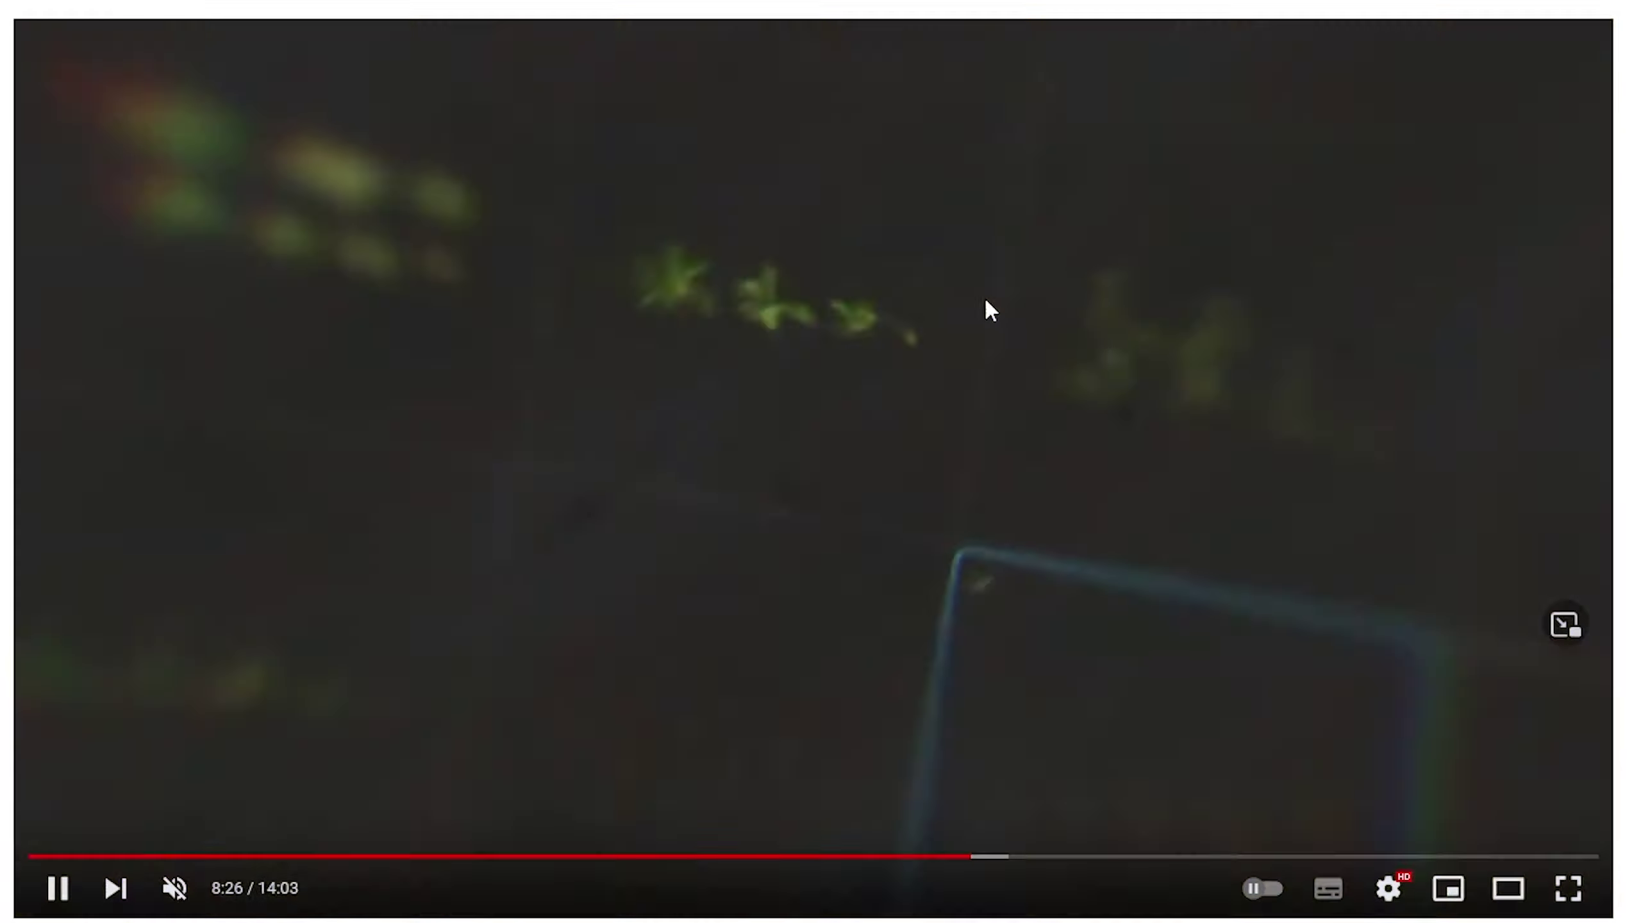
scroll(948, 365, "down", 5)
scroll(922, 630, "down", 5)
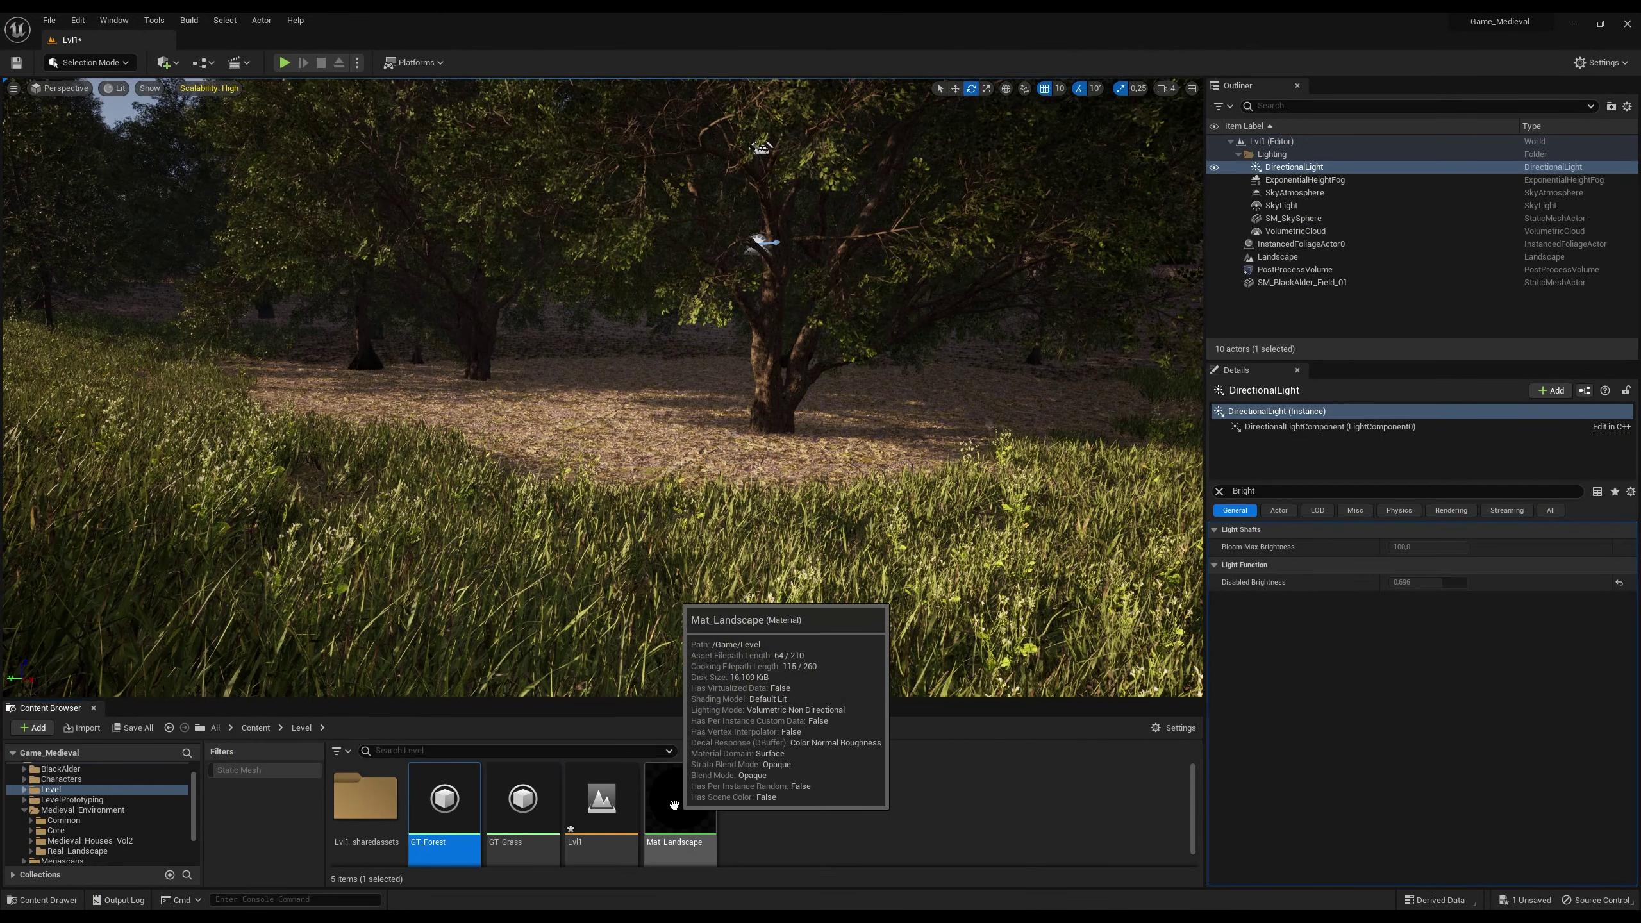
Step: Open GT_Forest and its S_Toad_Rush_vdtmcbeia_Var17_lod0 grass mesh
double_click(444, 802)
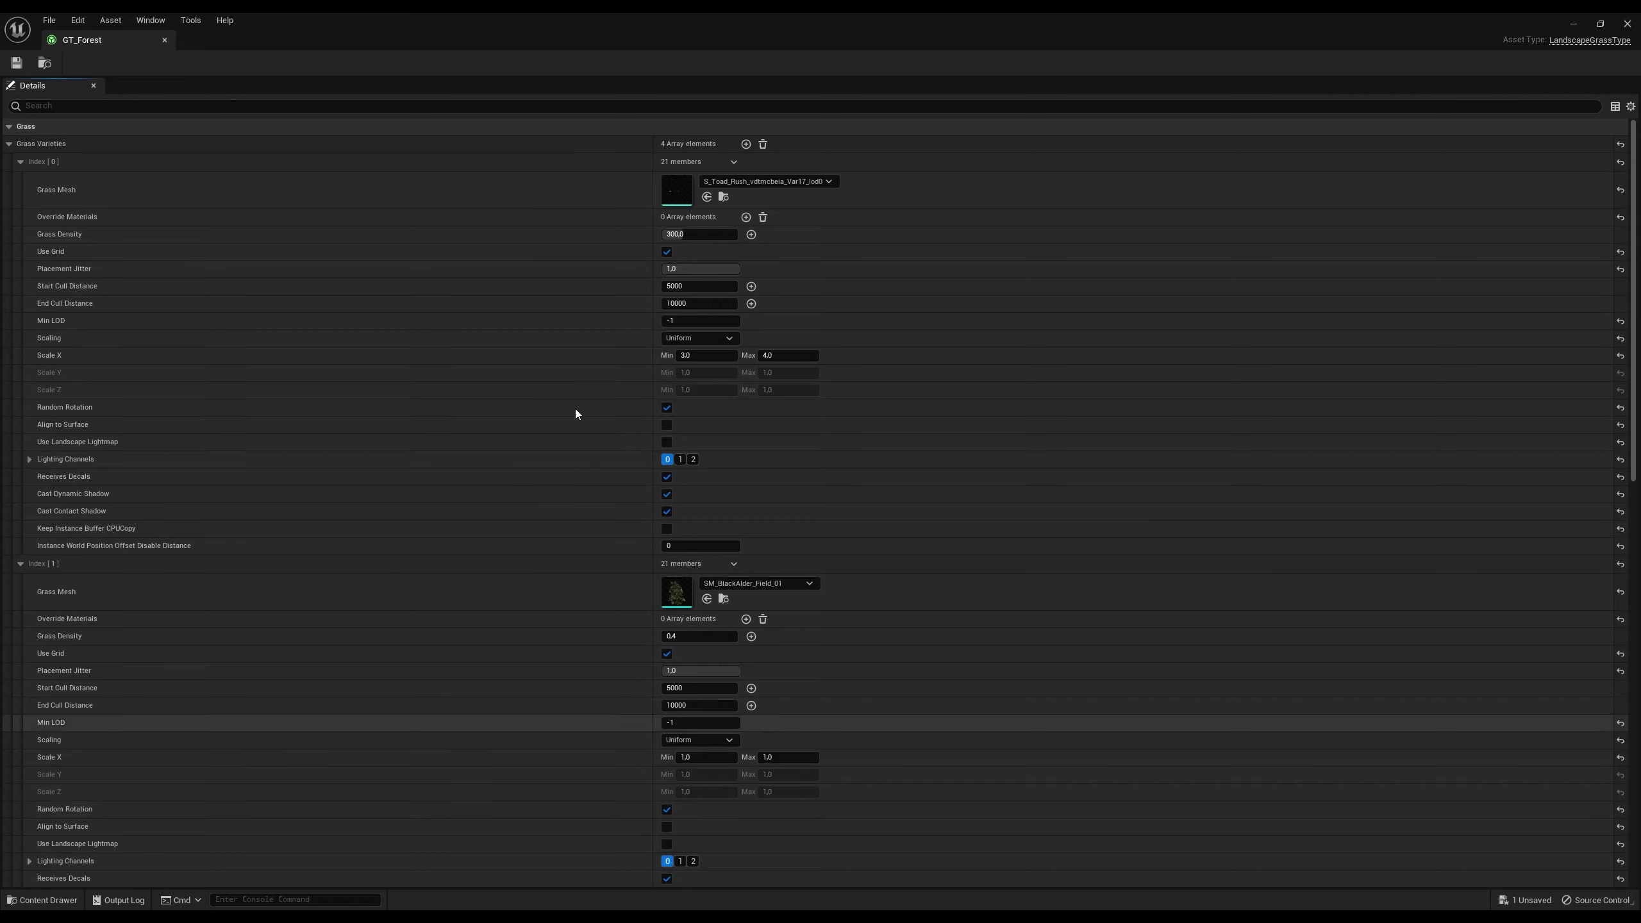
double_click(677, 188)
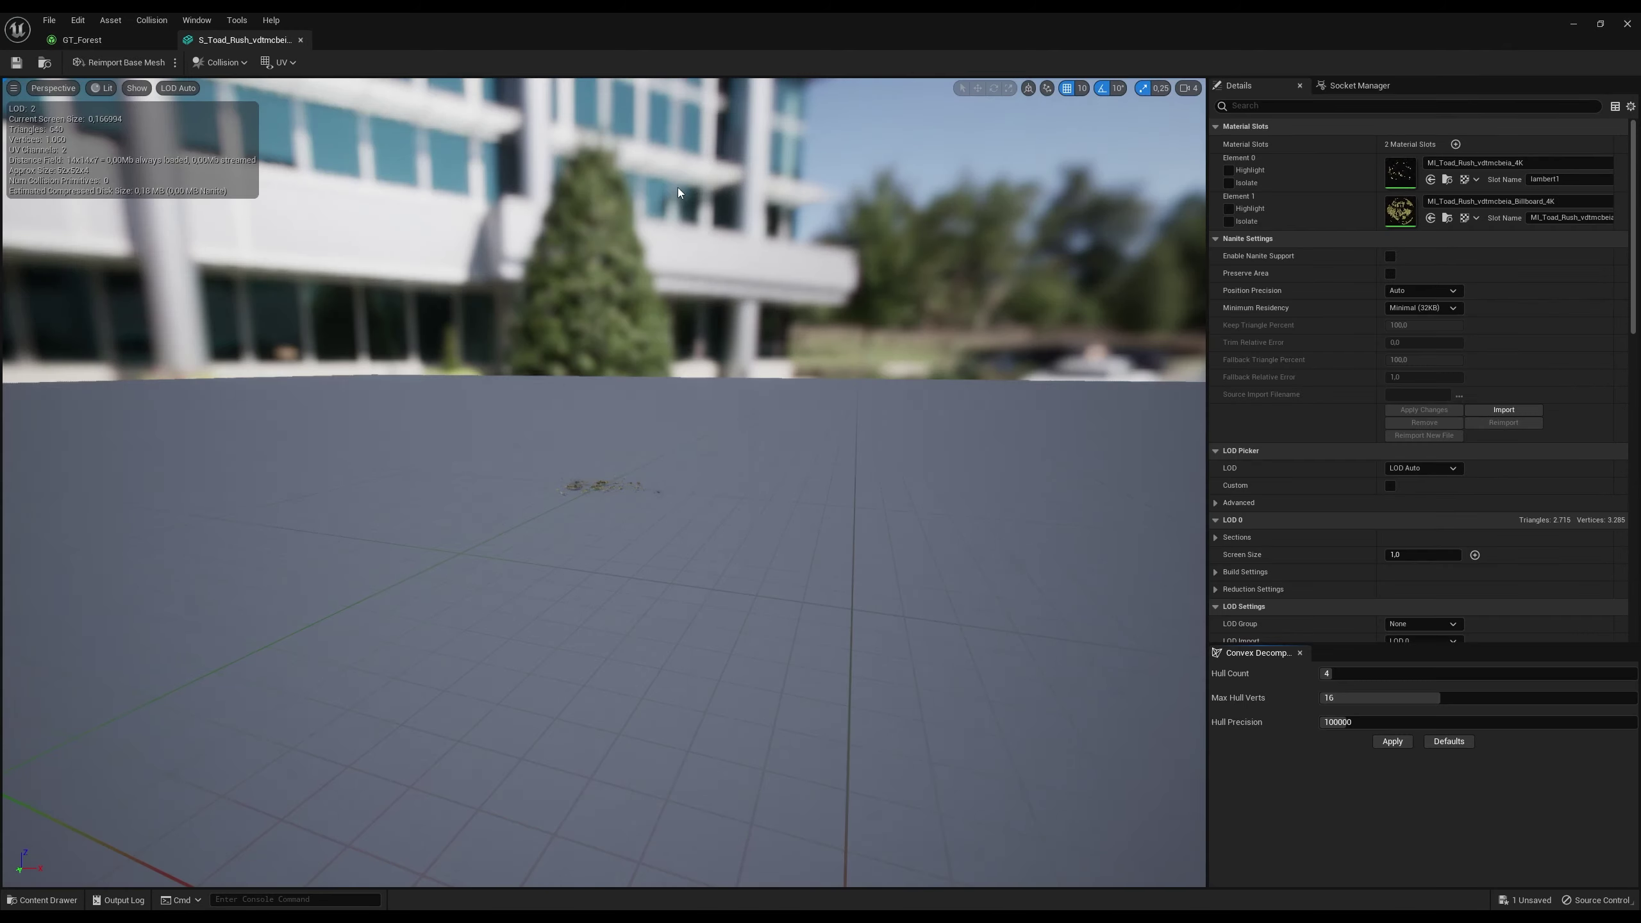
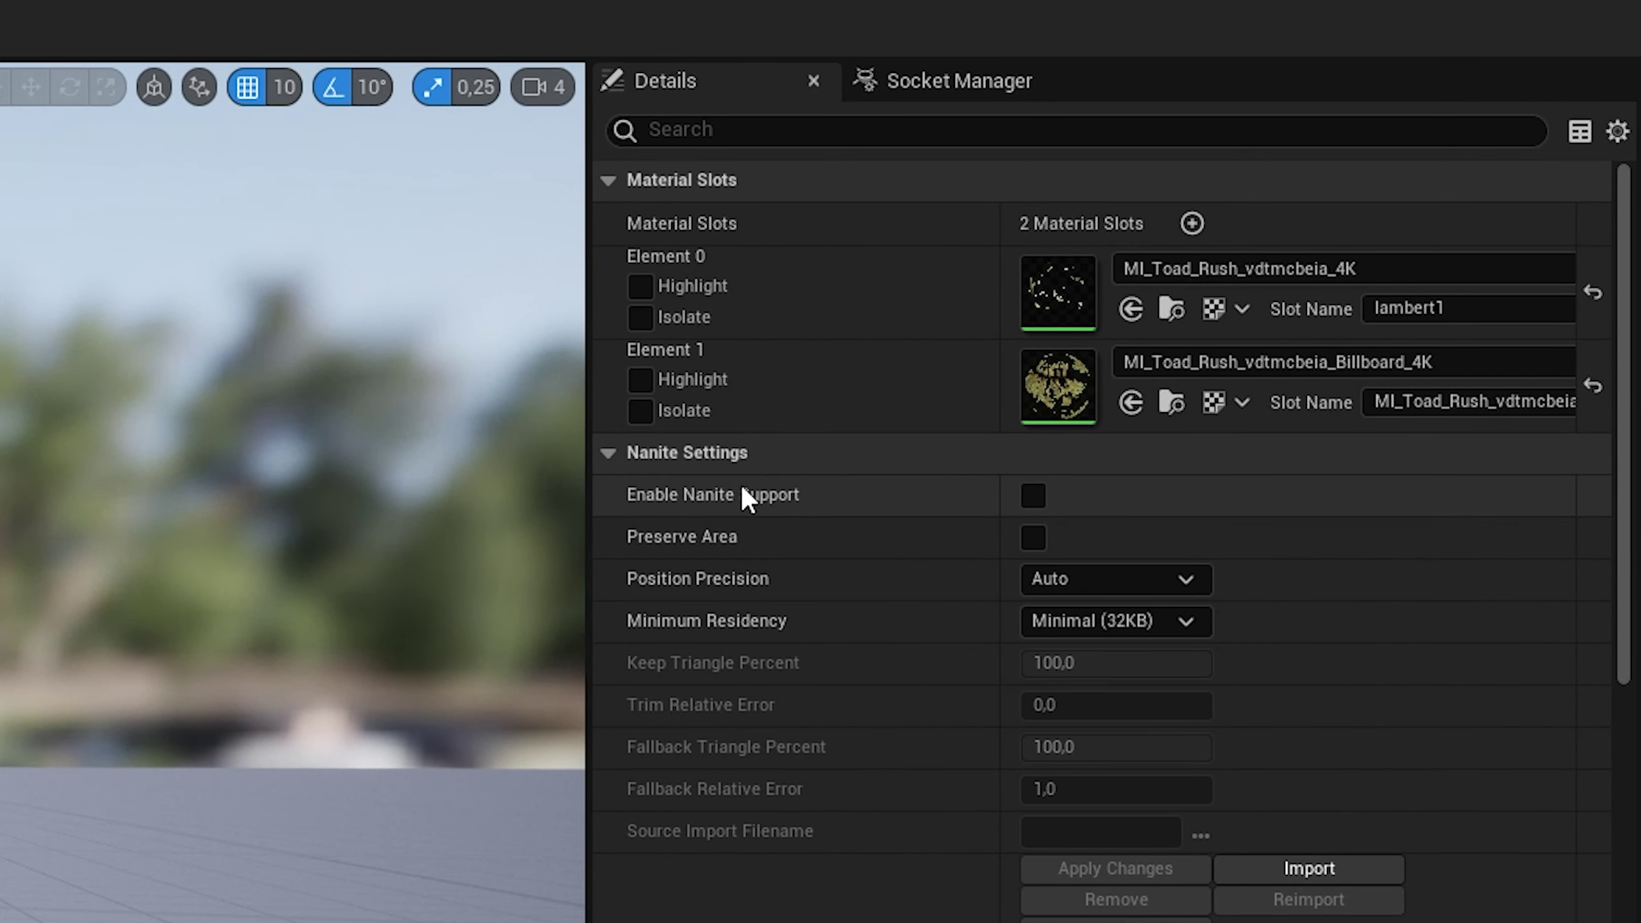
Step: Enable Nanite Support on the S_Toad_Rush grass mesh and apply the change
left_click(1034, 496)
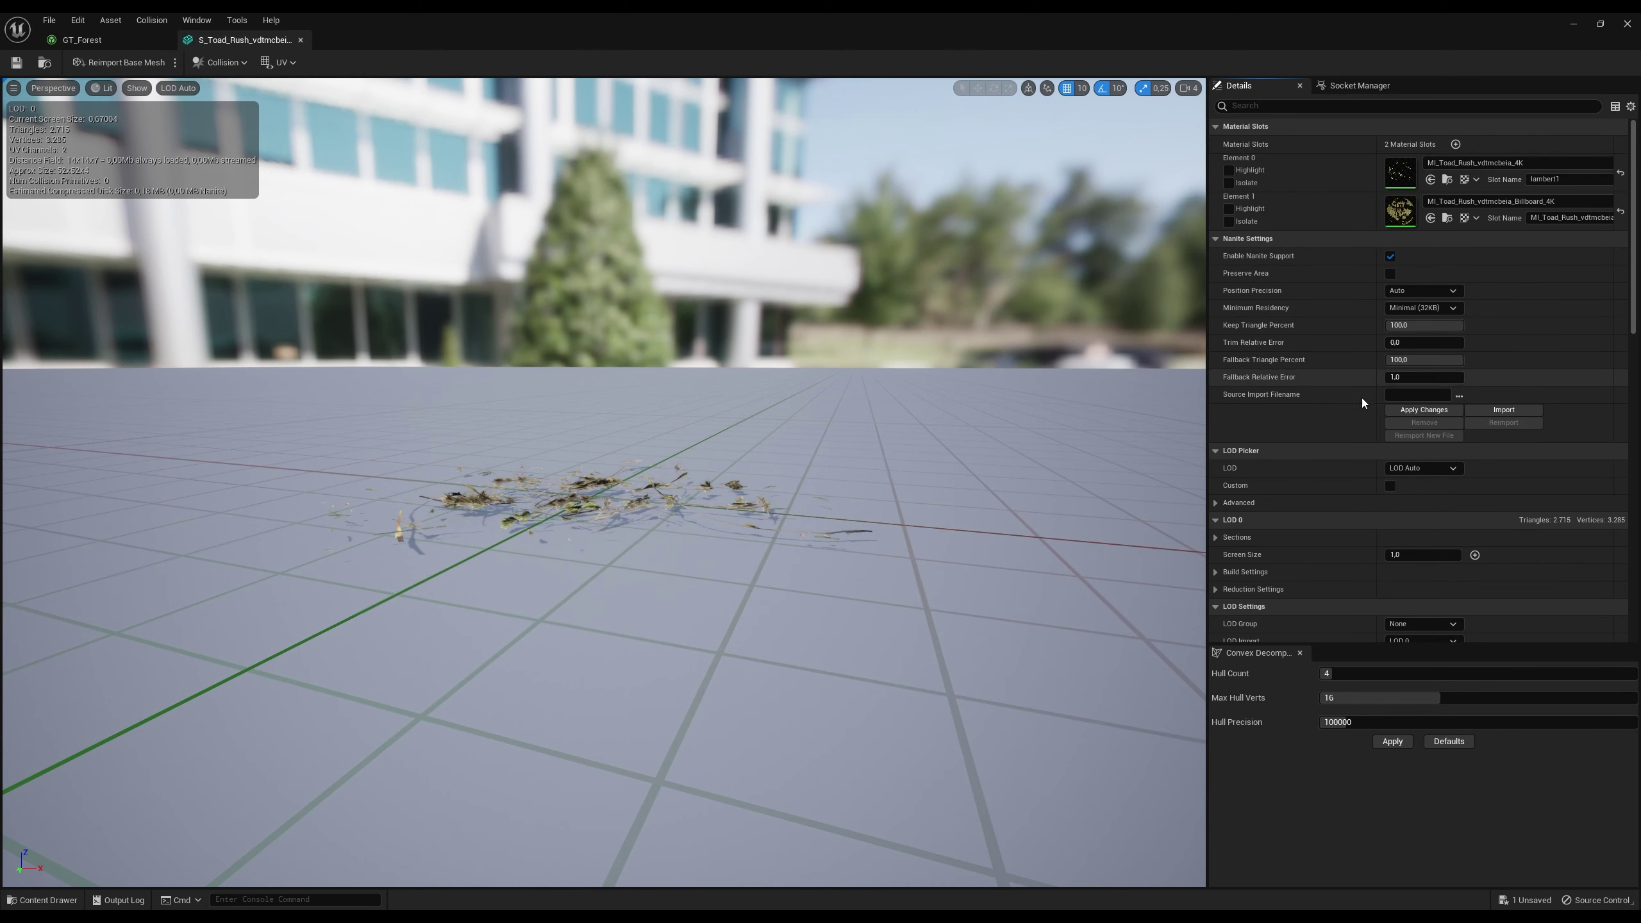
left_click(1406, 411)
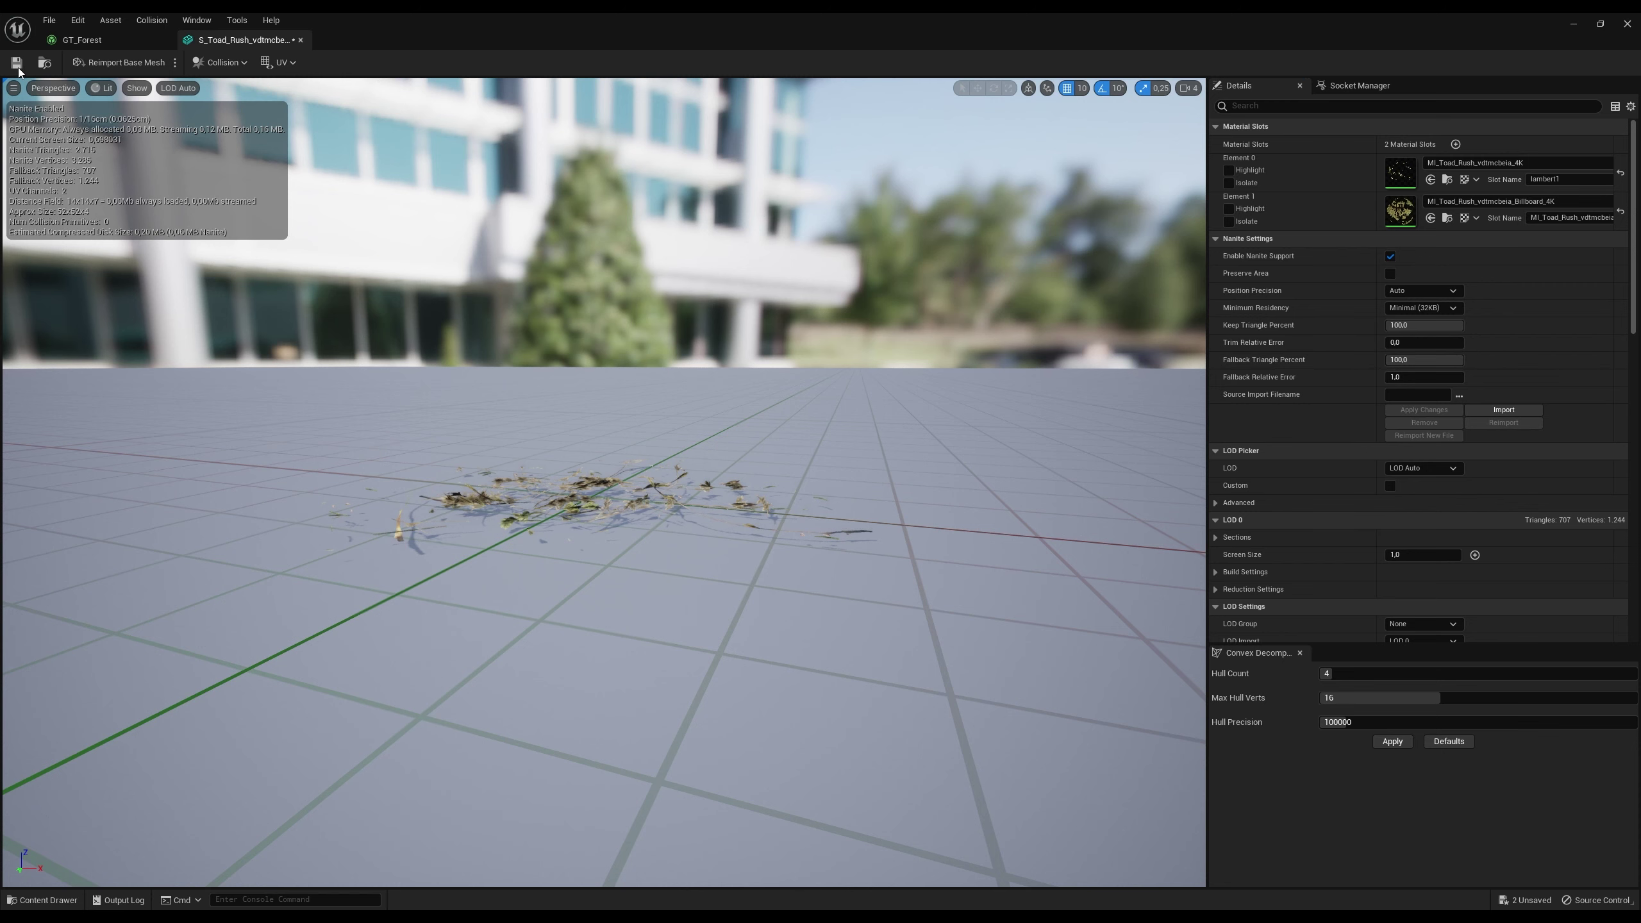
Step: Close the Toad Rush editor, then enable, apply and save Nanite on SM_BlackAlder_Field_01
left_click(302, 41)
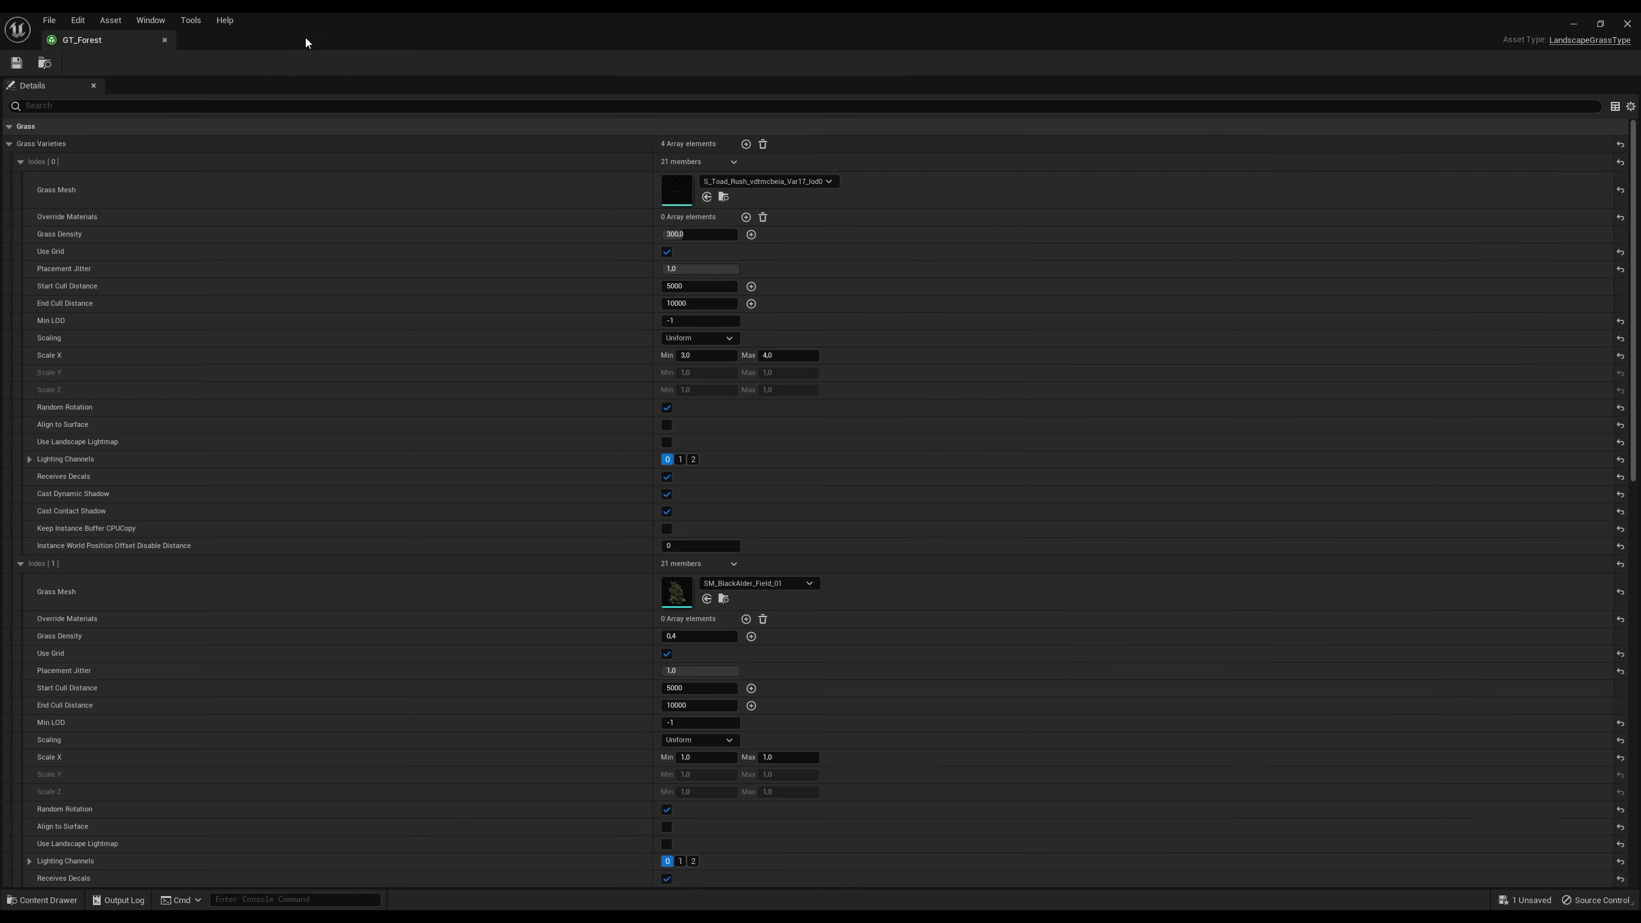
scroll(953, 574, "down", 1)
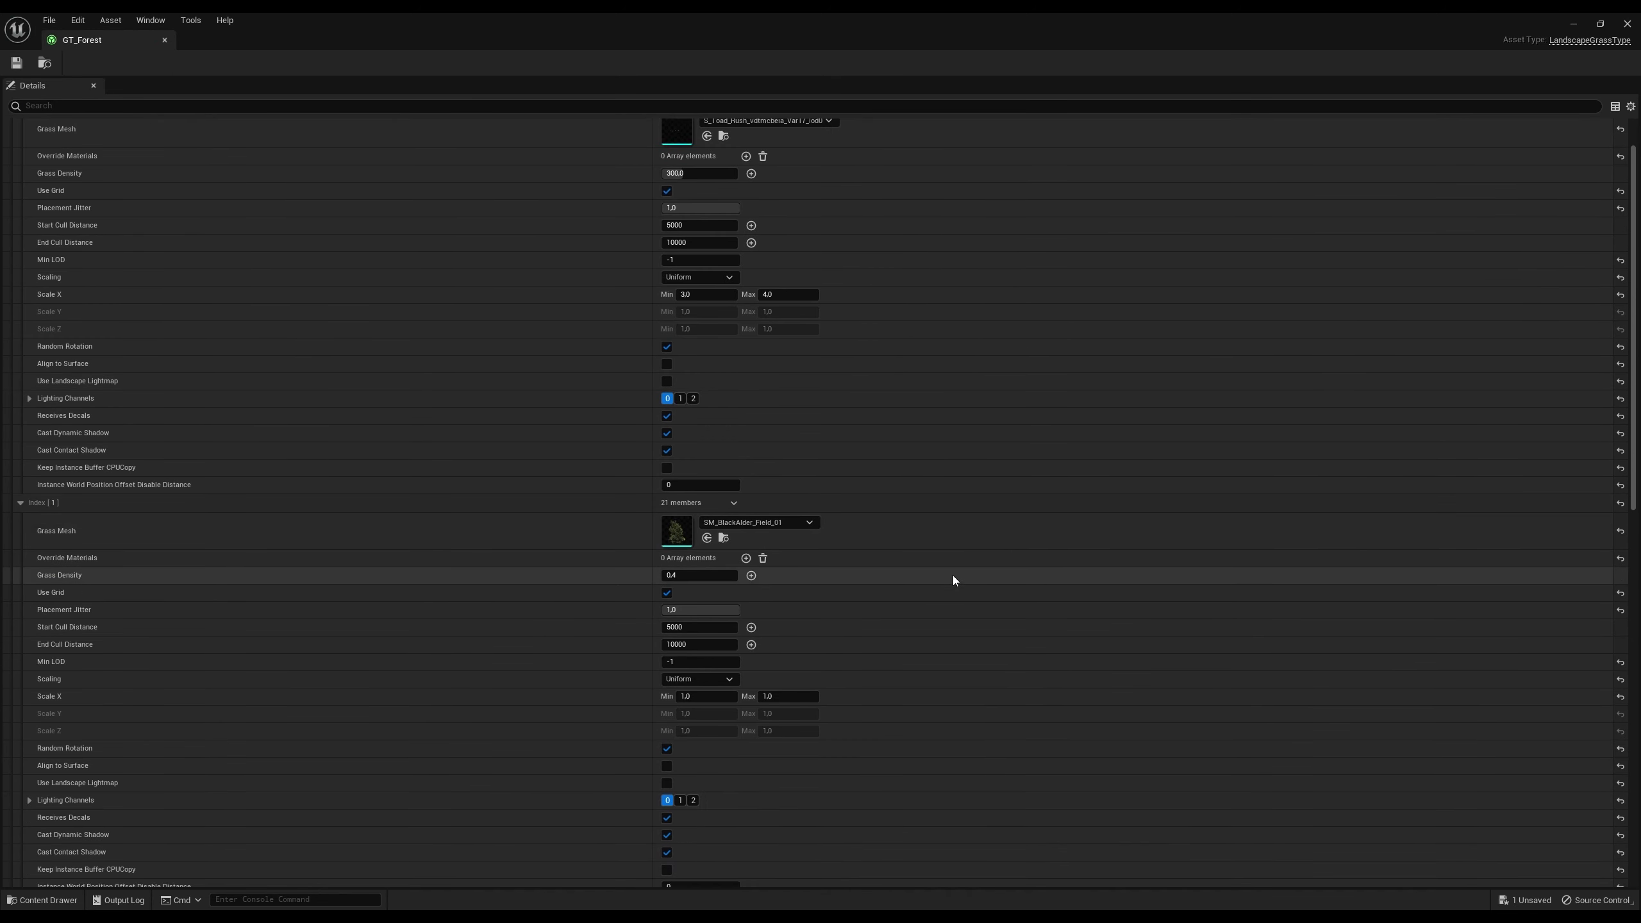
double_click(673, 540)
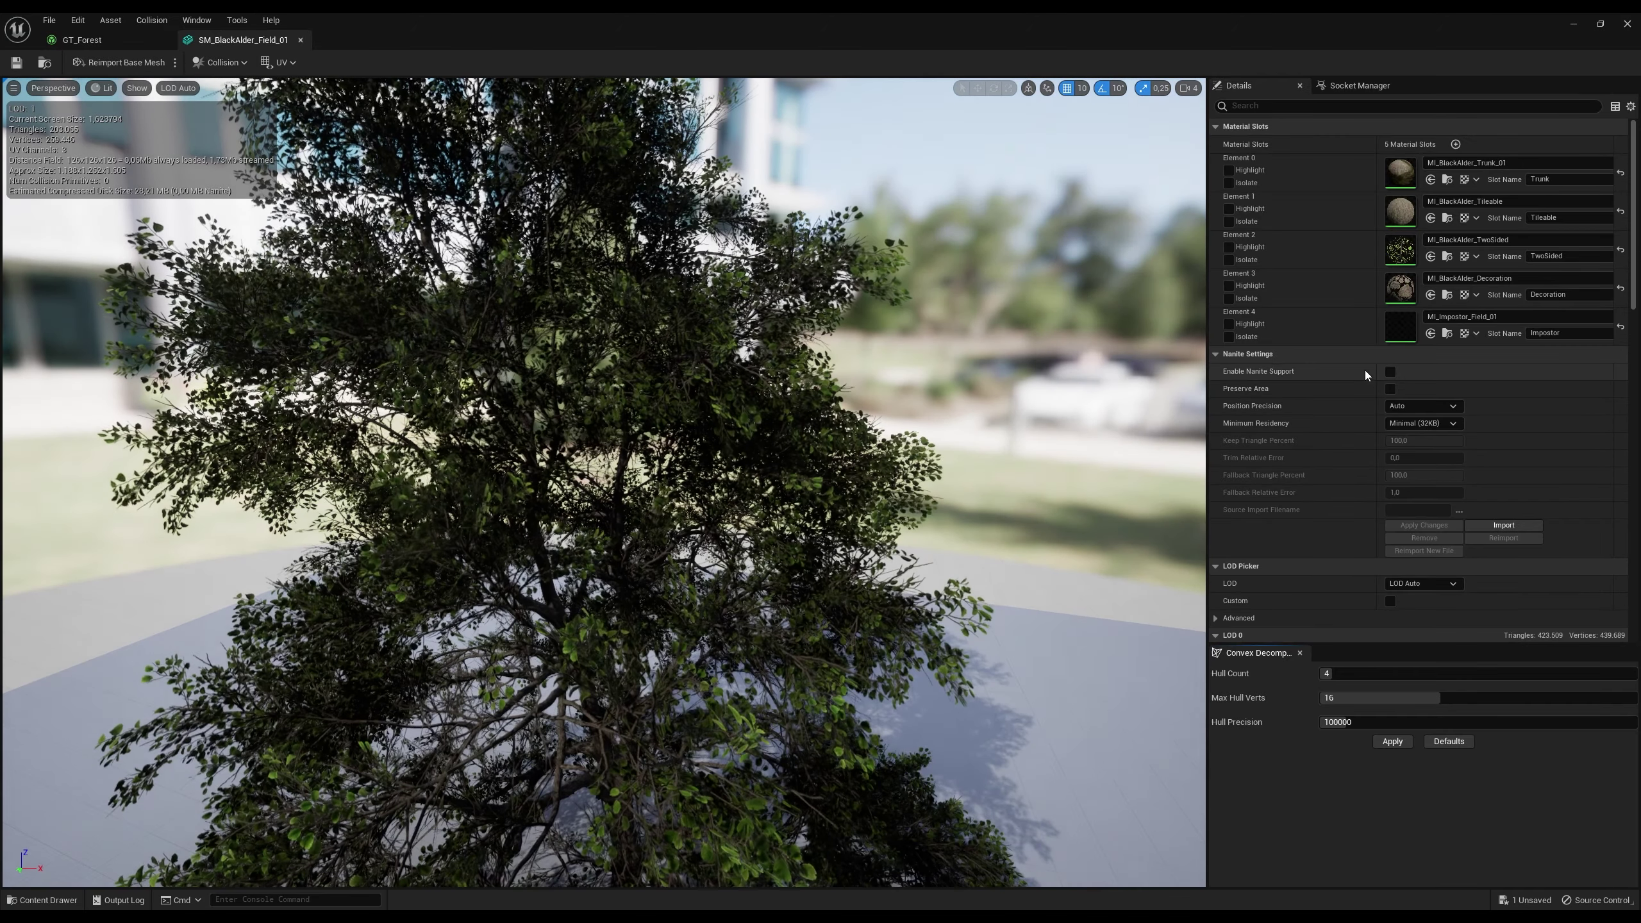
left_click(1389, 371)
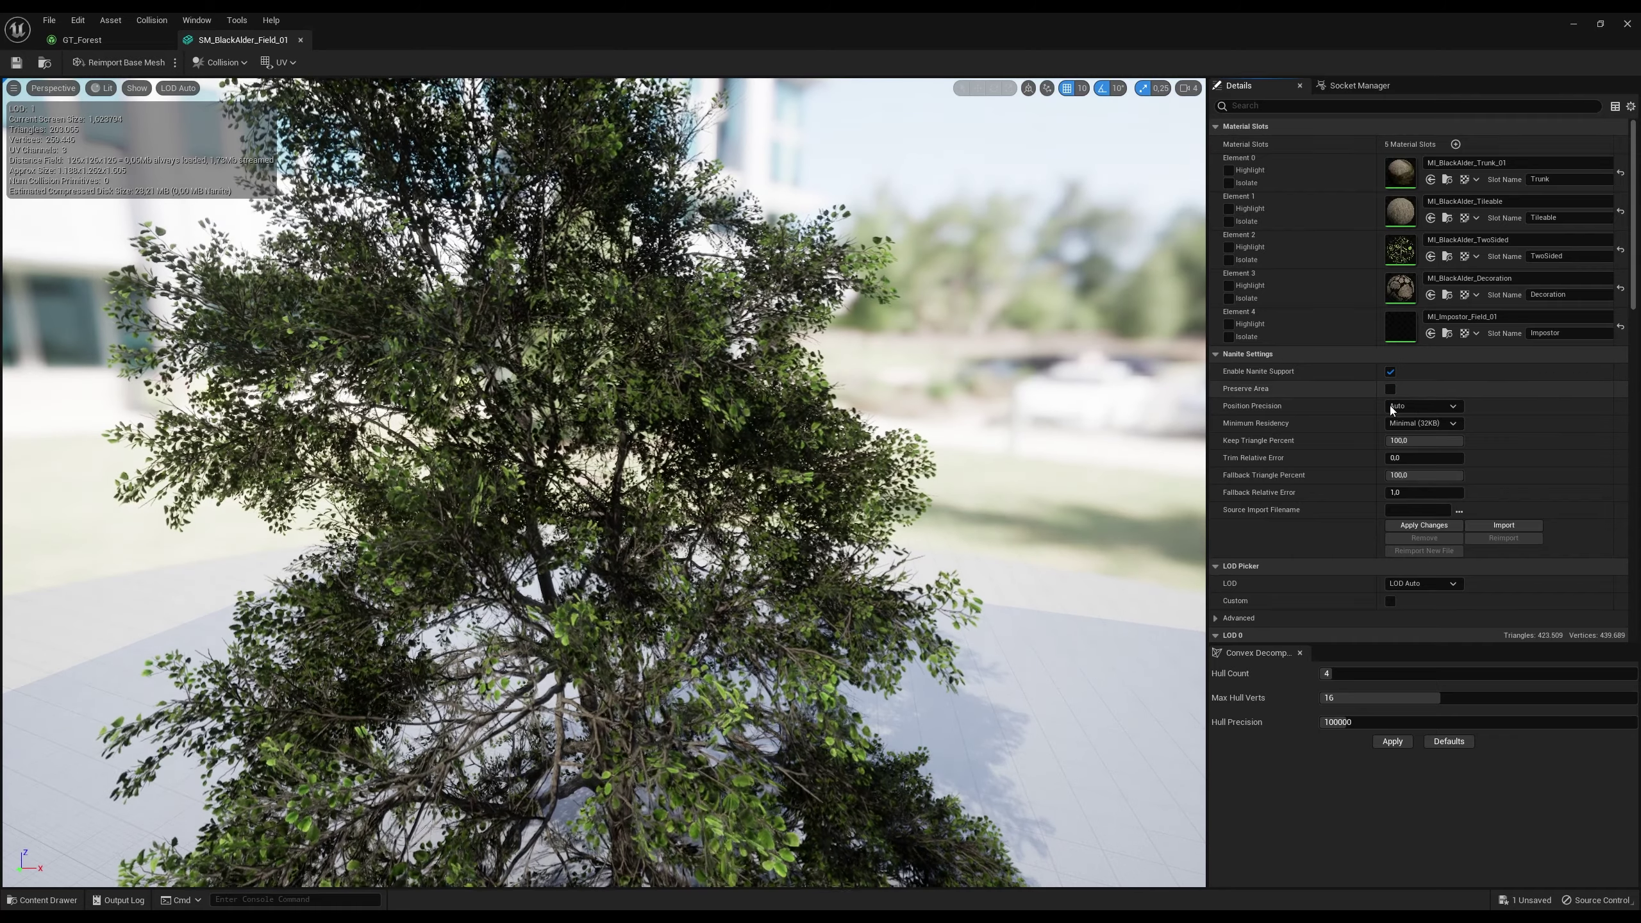
left_click(1423, 527)
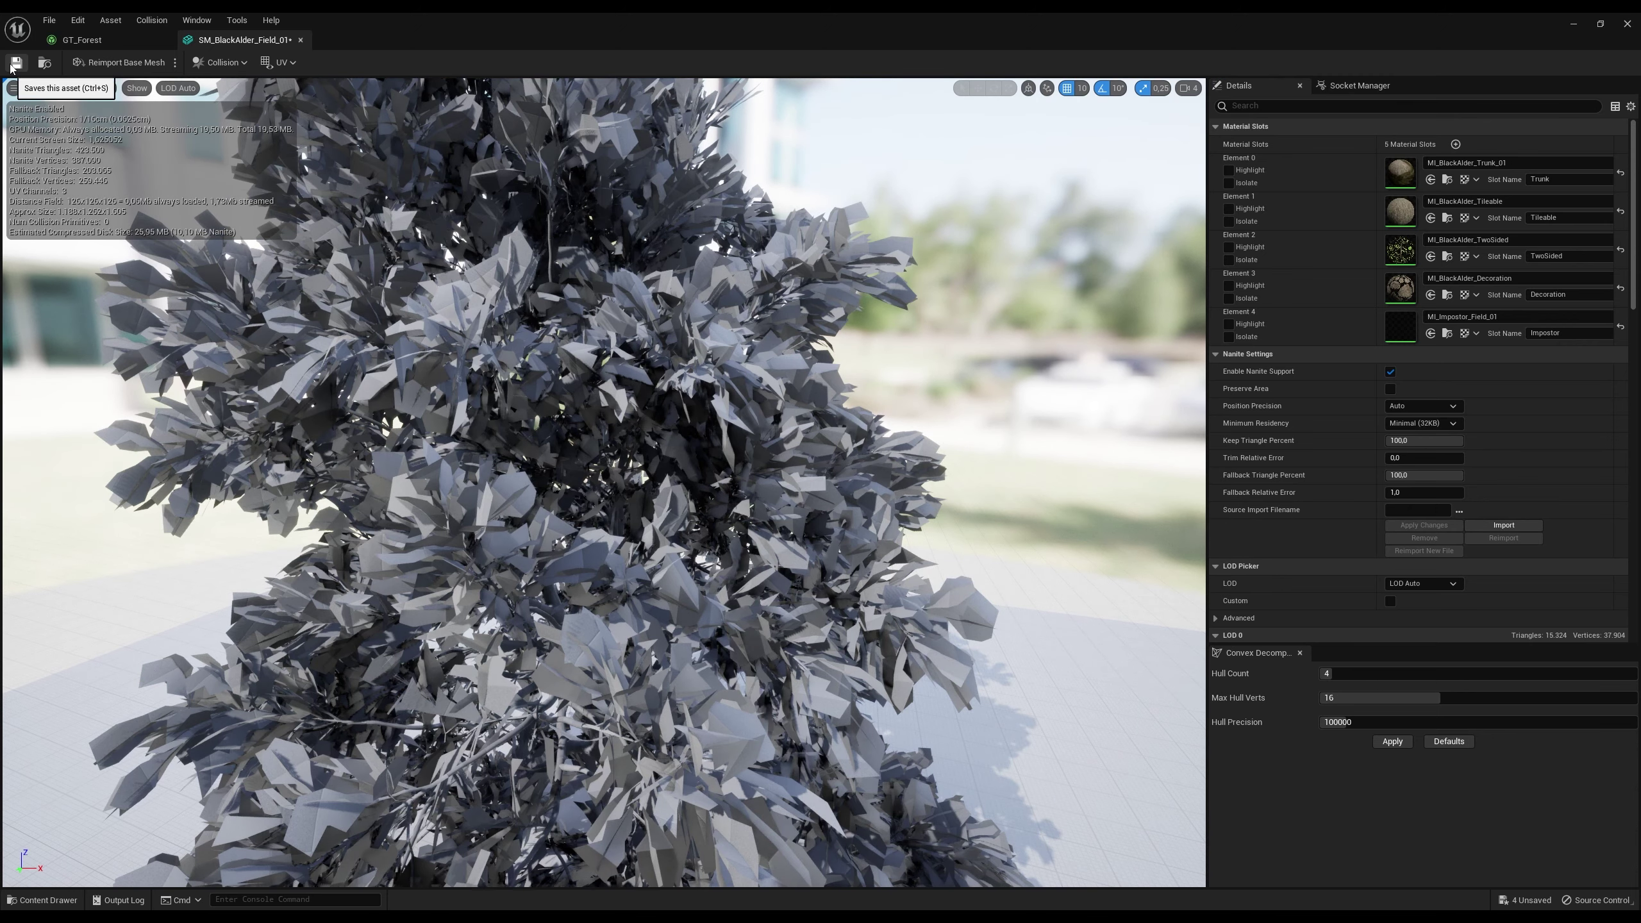
left_click(13, 65)
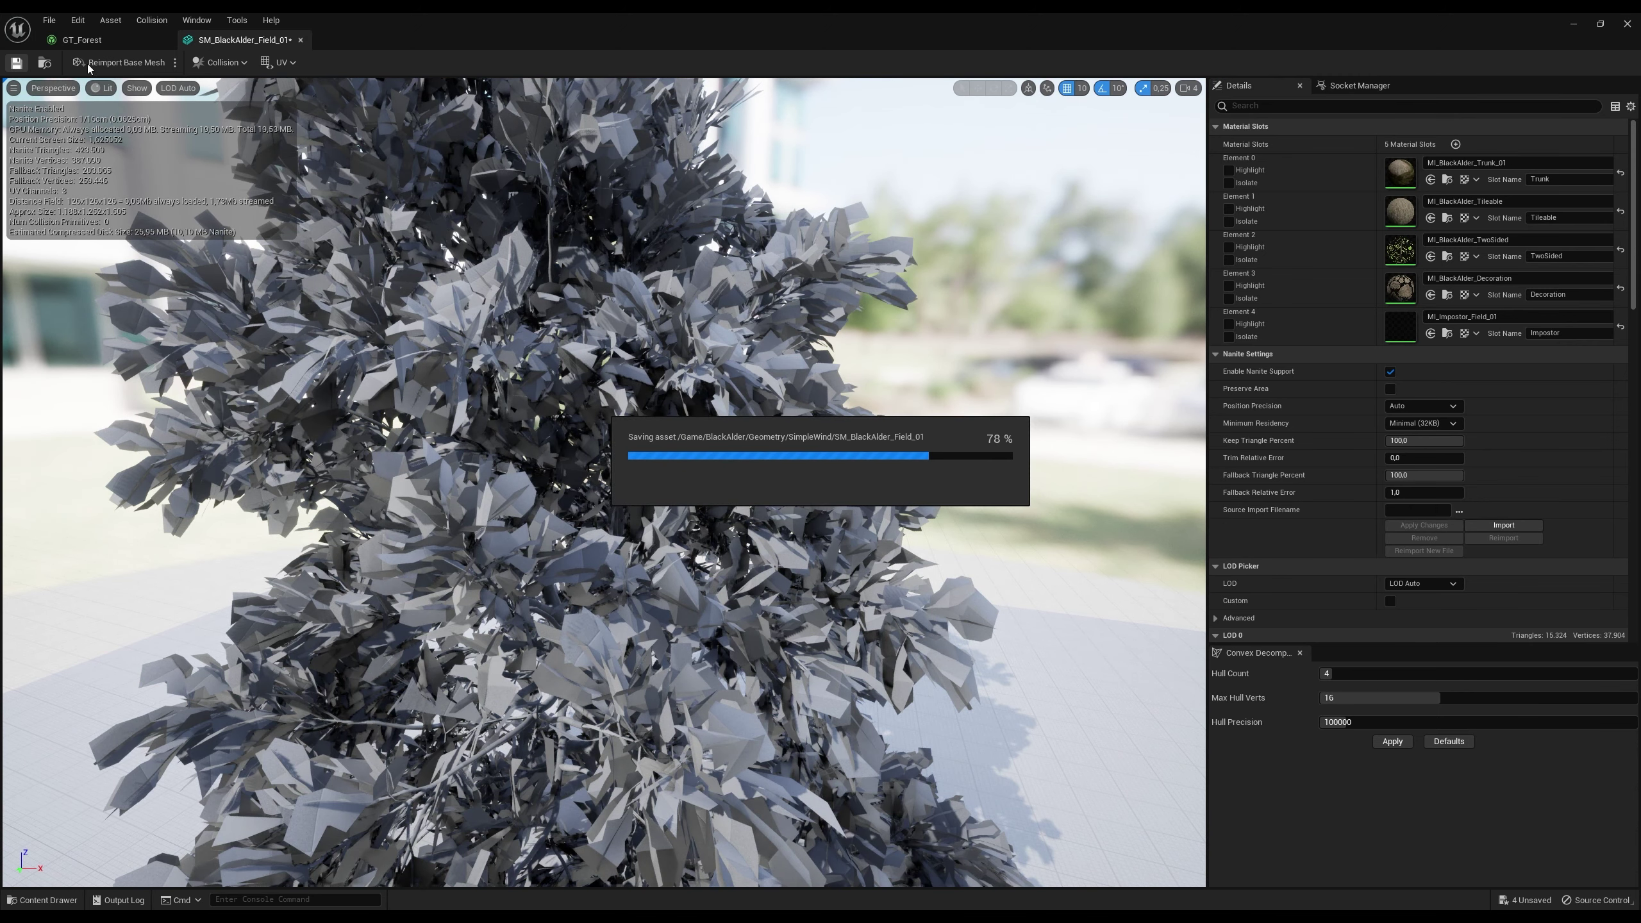
left_click(301, 40)
Step: Enable Nanite on SM_BlackAlder_Field_04_PP, apply it, save, and close its editor
scroll(1047, 517, "down", 1)
scroll(1045, 556, "down", 2)
scroll(1030, 625, "down", 2)
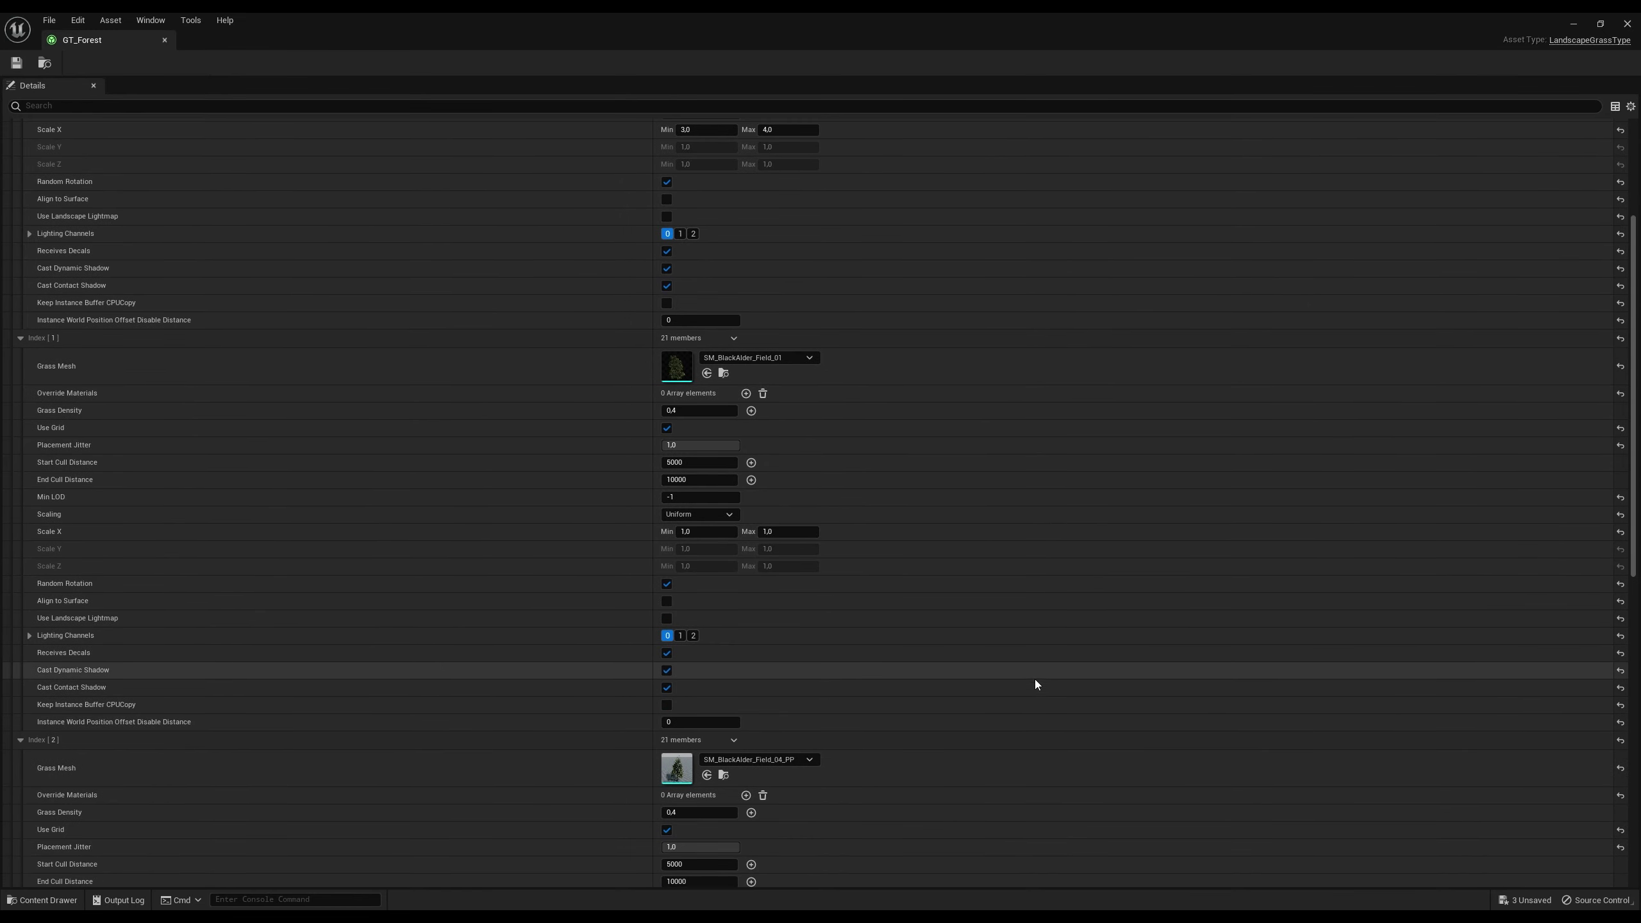
scroll(1035, 680, "down", 1)
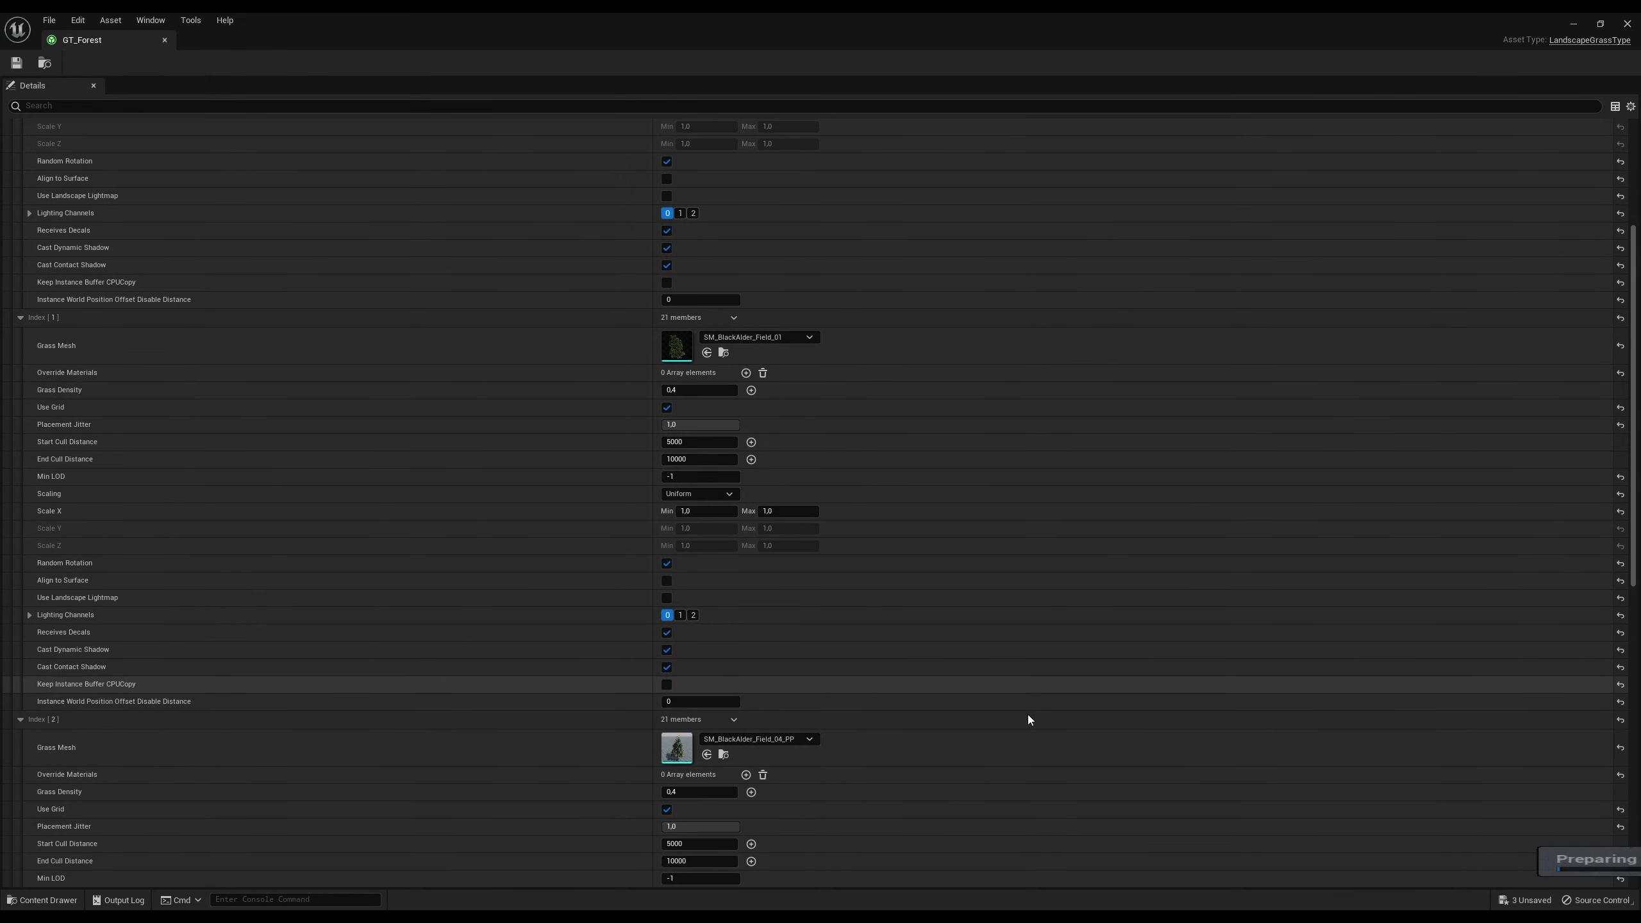
double_click(673, 728)
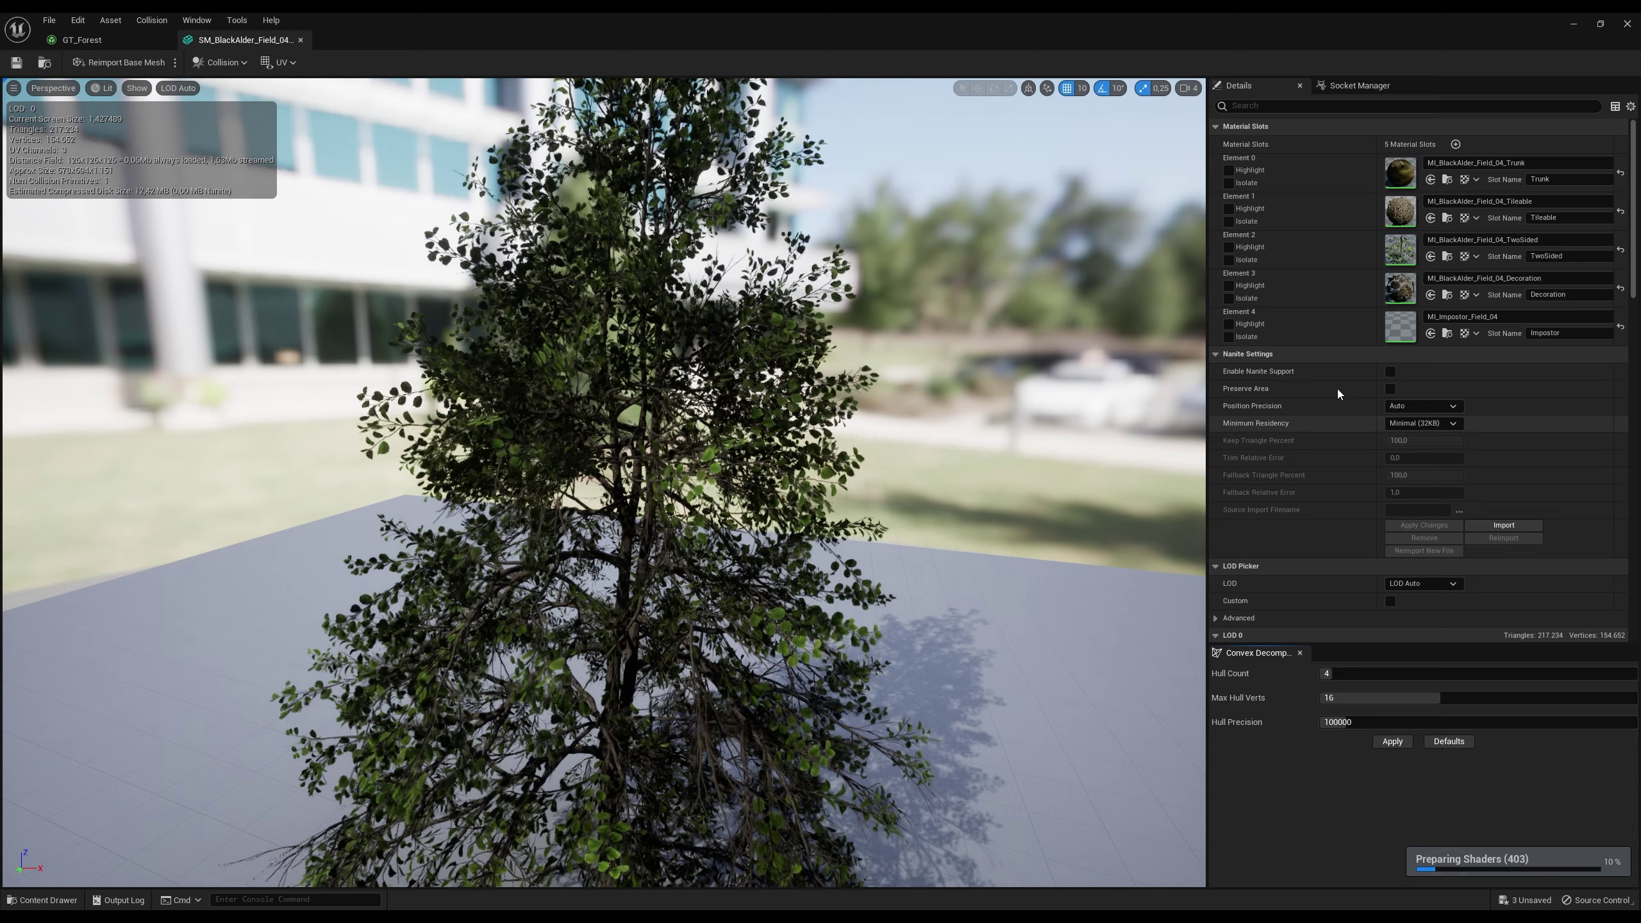
left_click(1389, 373)
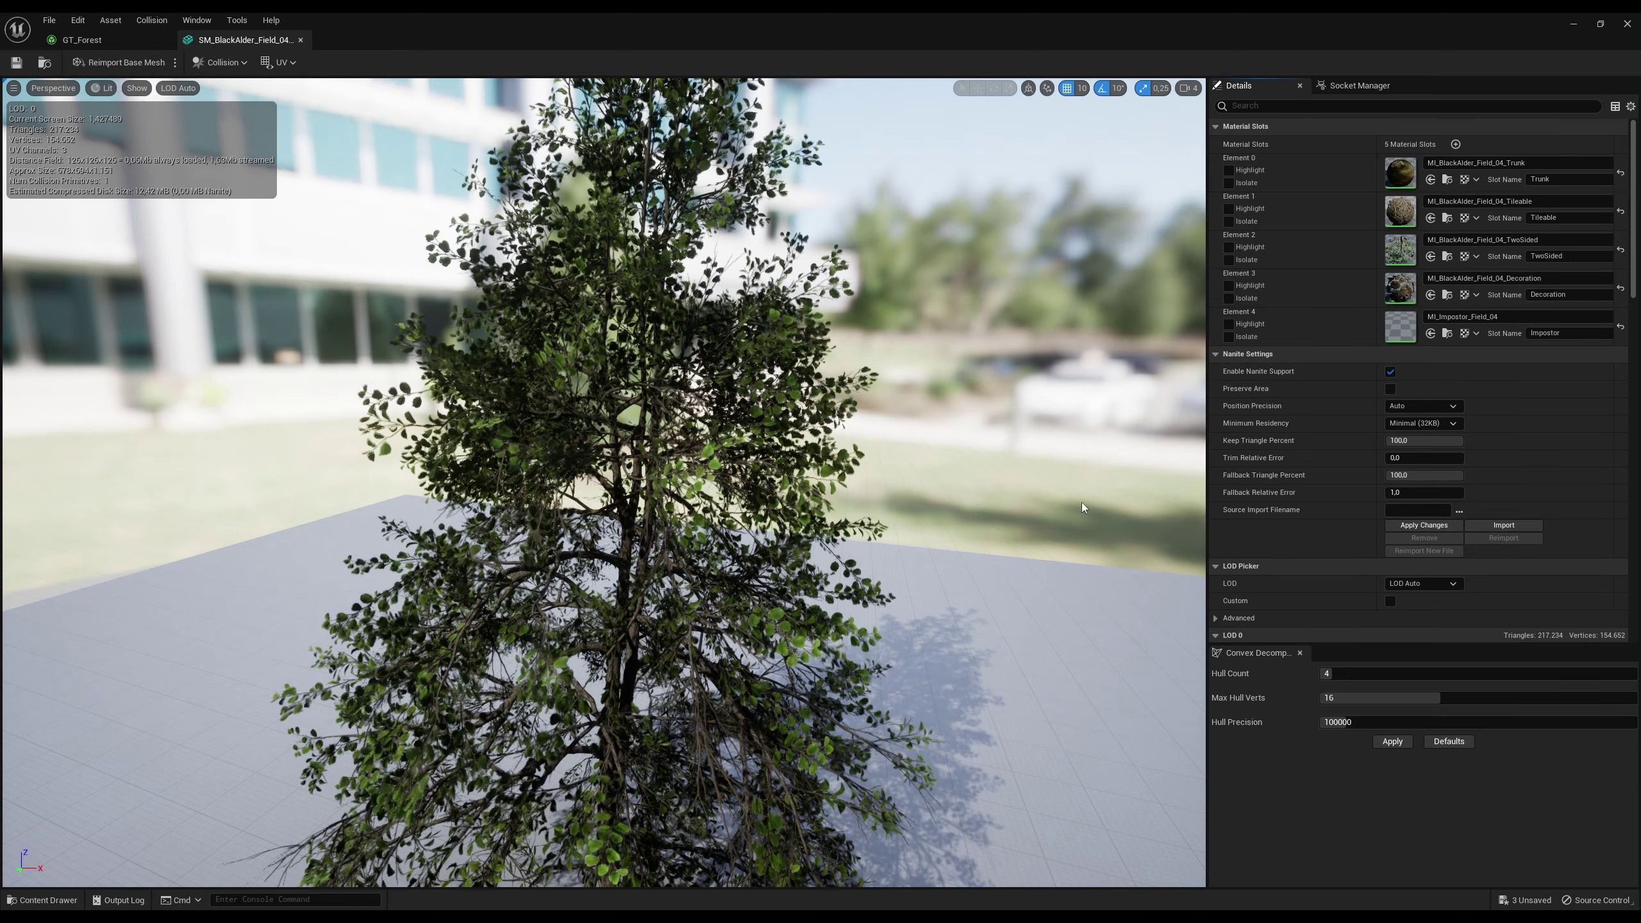
left_click(1416, 526)
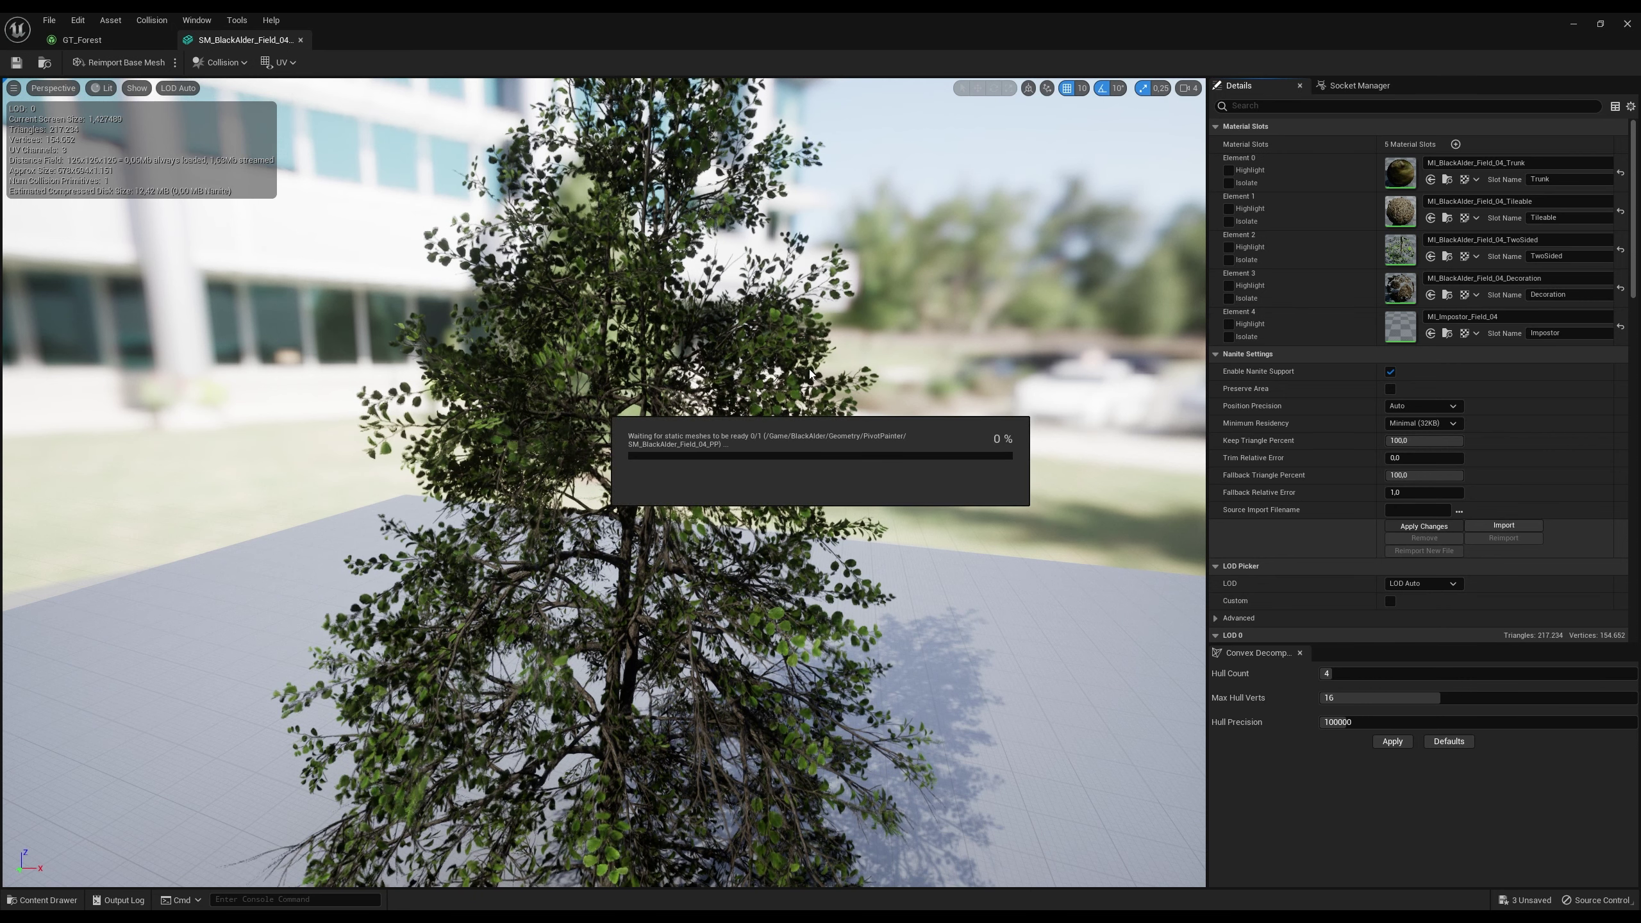
left_click(16, 64)
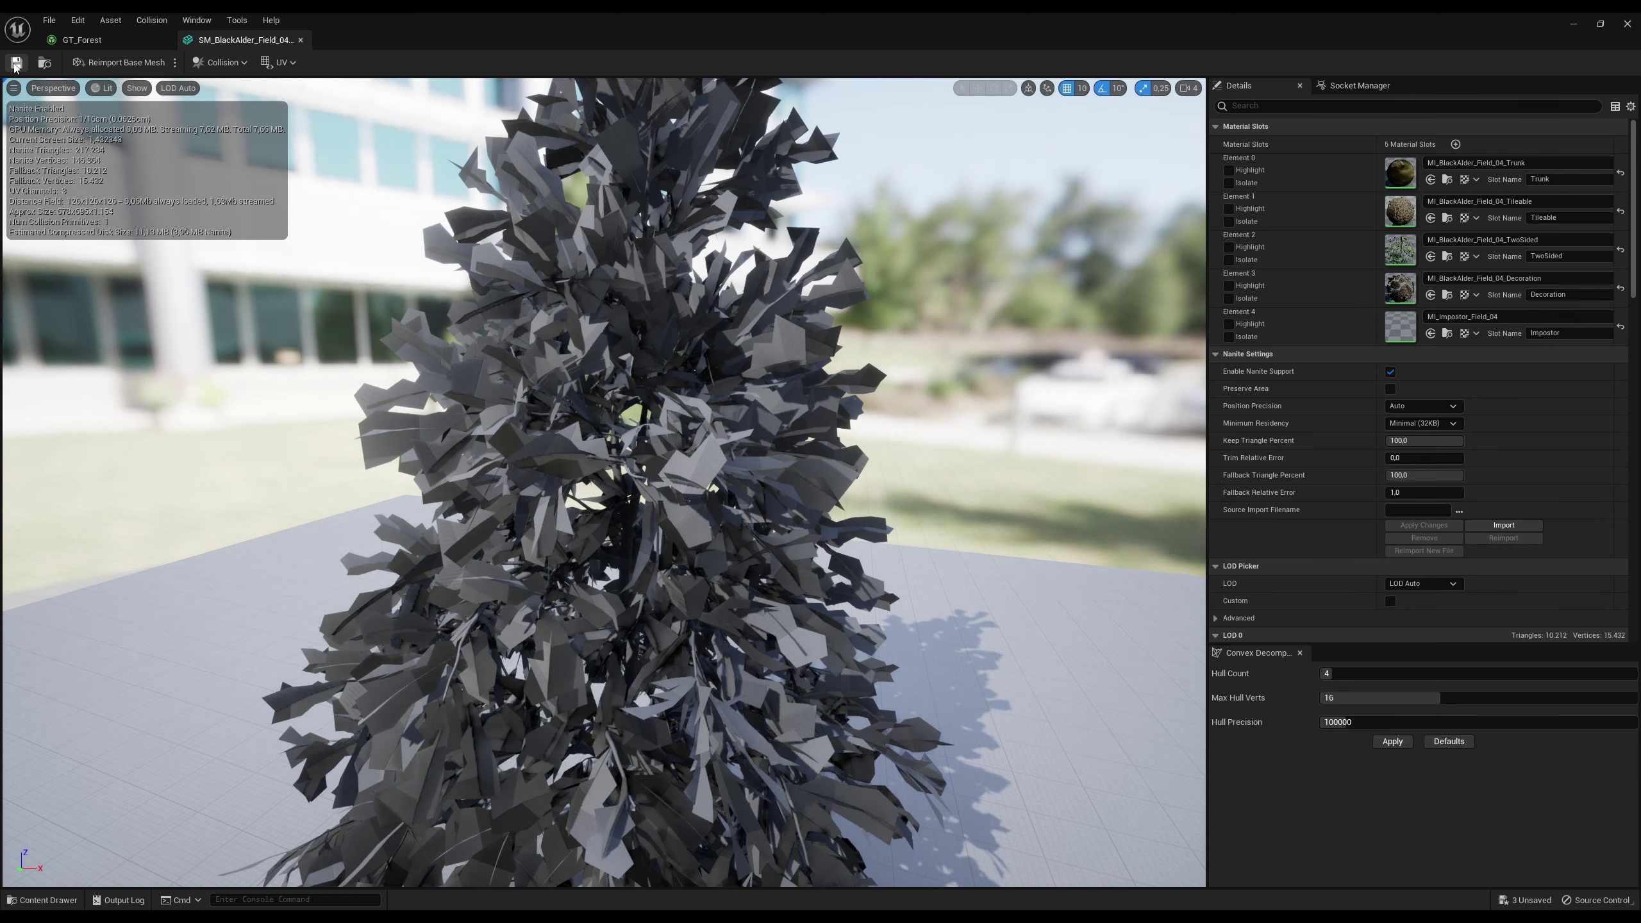
left_click(301, 40)
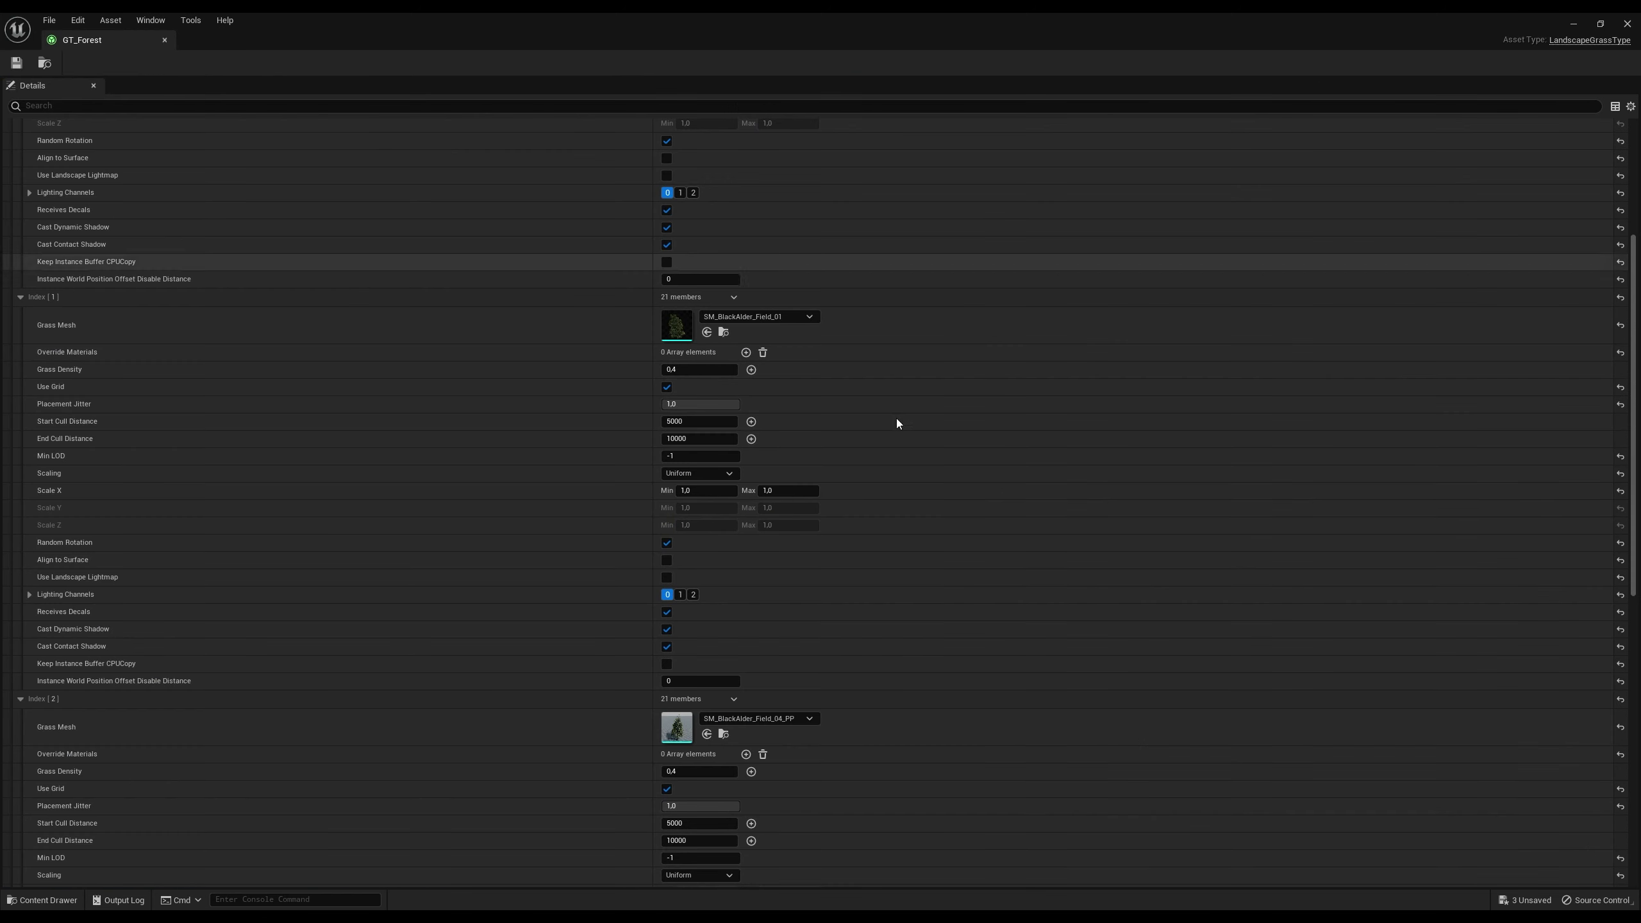
Step: Find SM_BlackAlder_Field_02, enable Nanite on it, apply and save
scroll(1159, 664, "up", 1)
scroll(1144, 726, "down", 4)
scroll(1151, 738, "up", 5)
scroll(1152, 738, "up", 3)
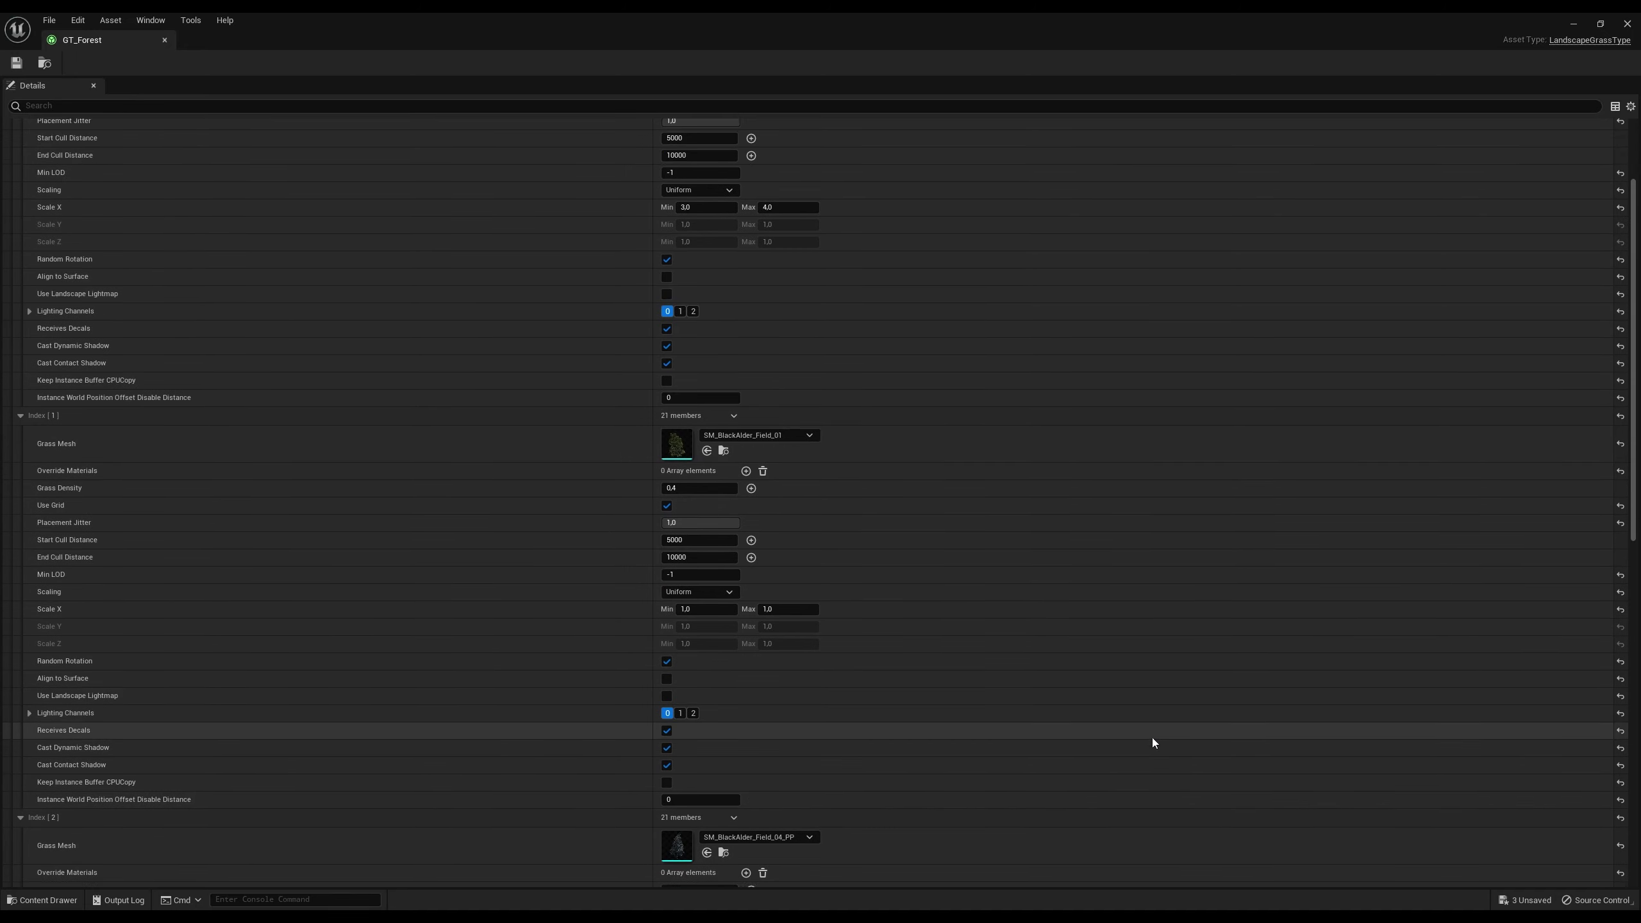
scroll(1145, 747, "down", 5)
scroll(1143, 744, "down", 1)
scroll(1148, 755, "down", 4)
scroll(1161, 757, "down", 2)
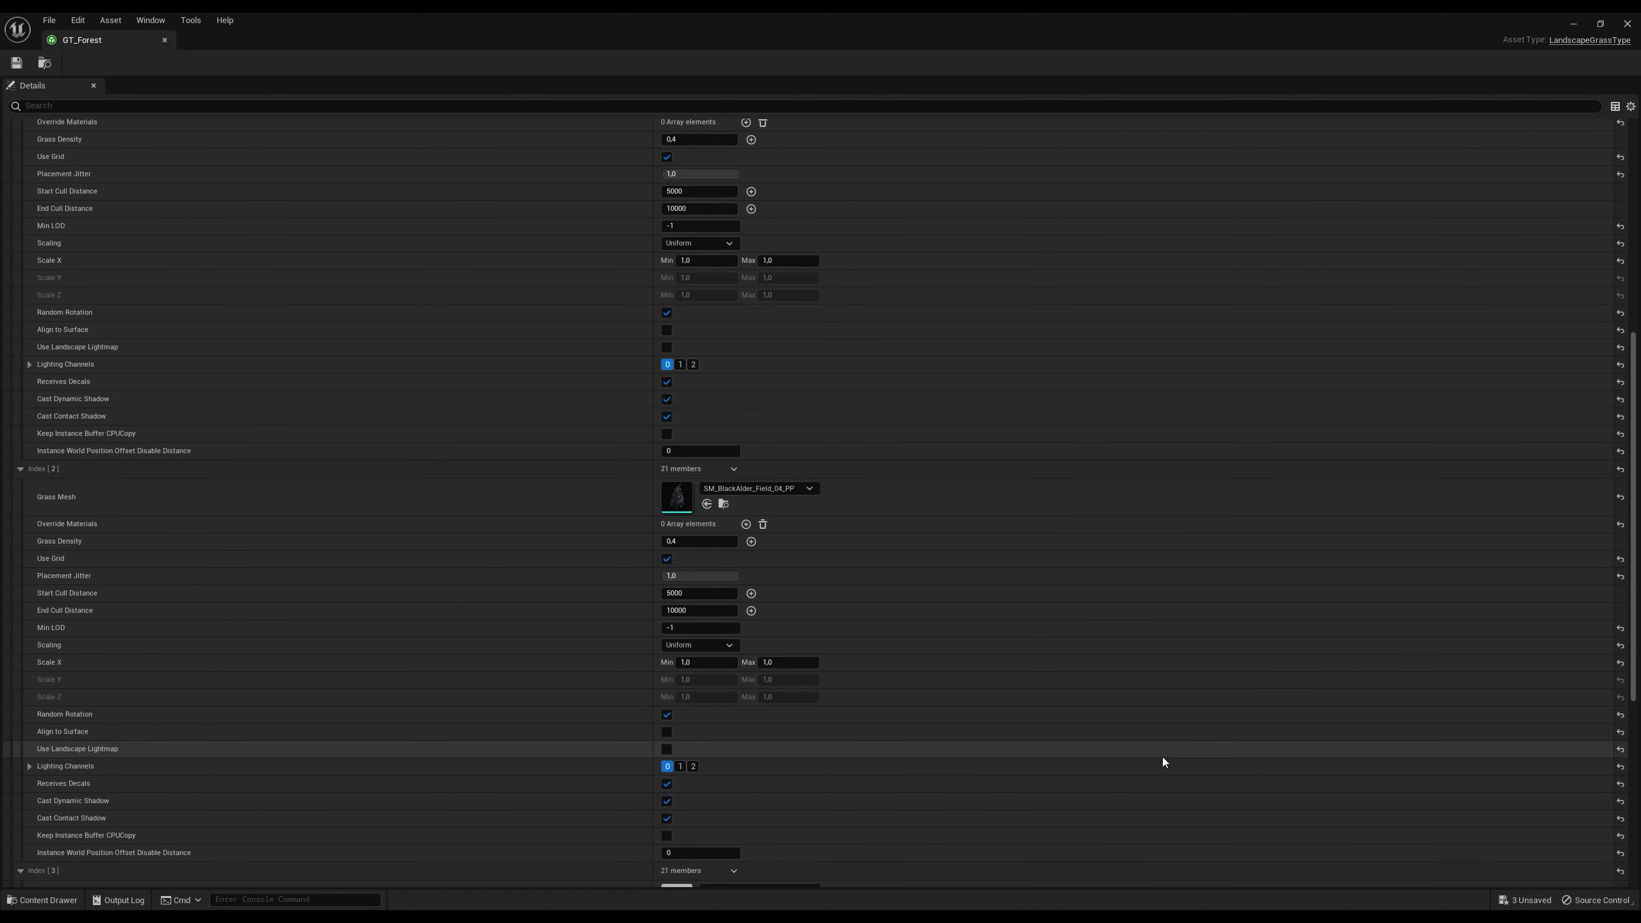
scroll(1161, 757, "down", 1)
scroll(1164, 759, "down", 4)
scroll(1165, 758, "down", 2)
scroll(1165, 758, "down", 1)
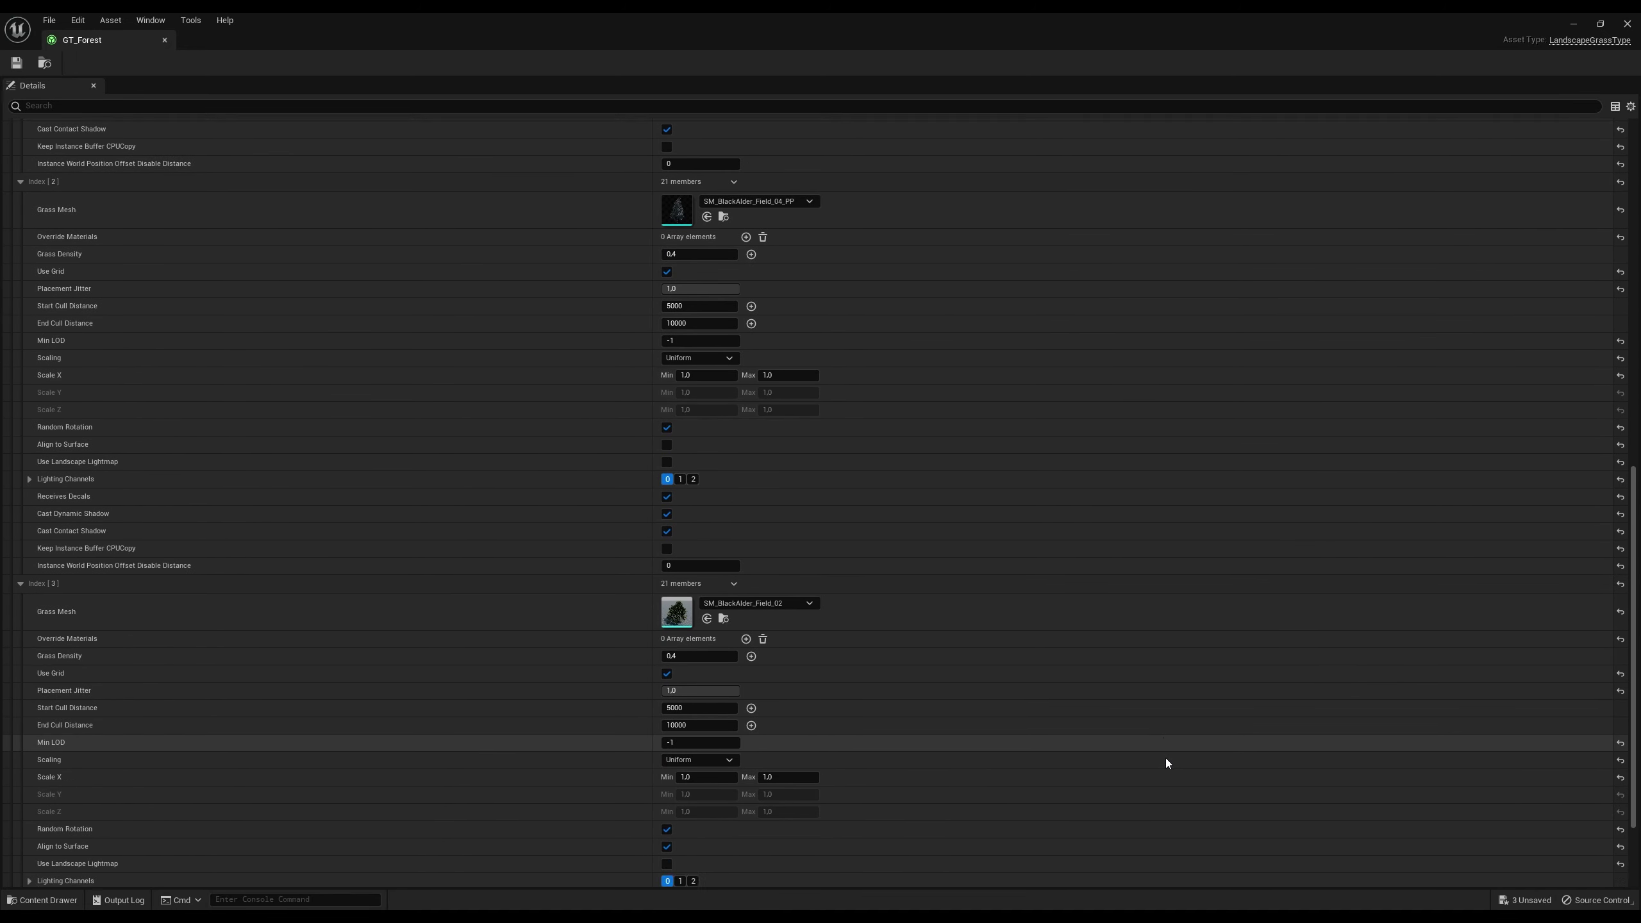
scroll(1165, 758, "up", 1)
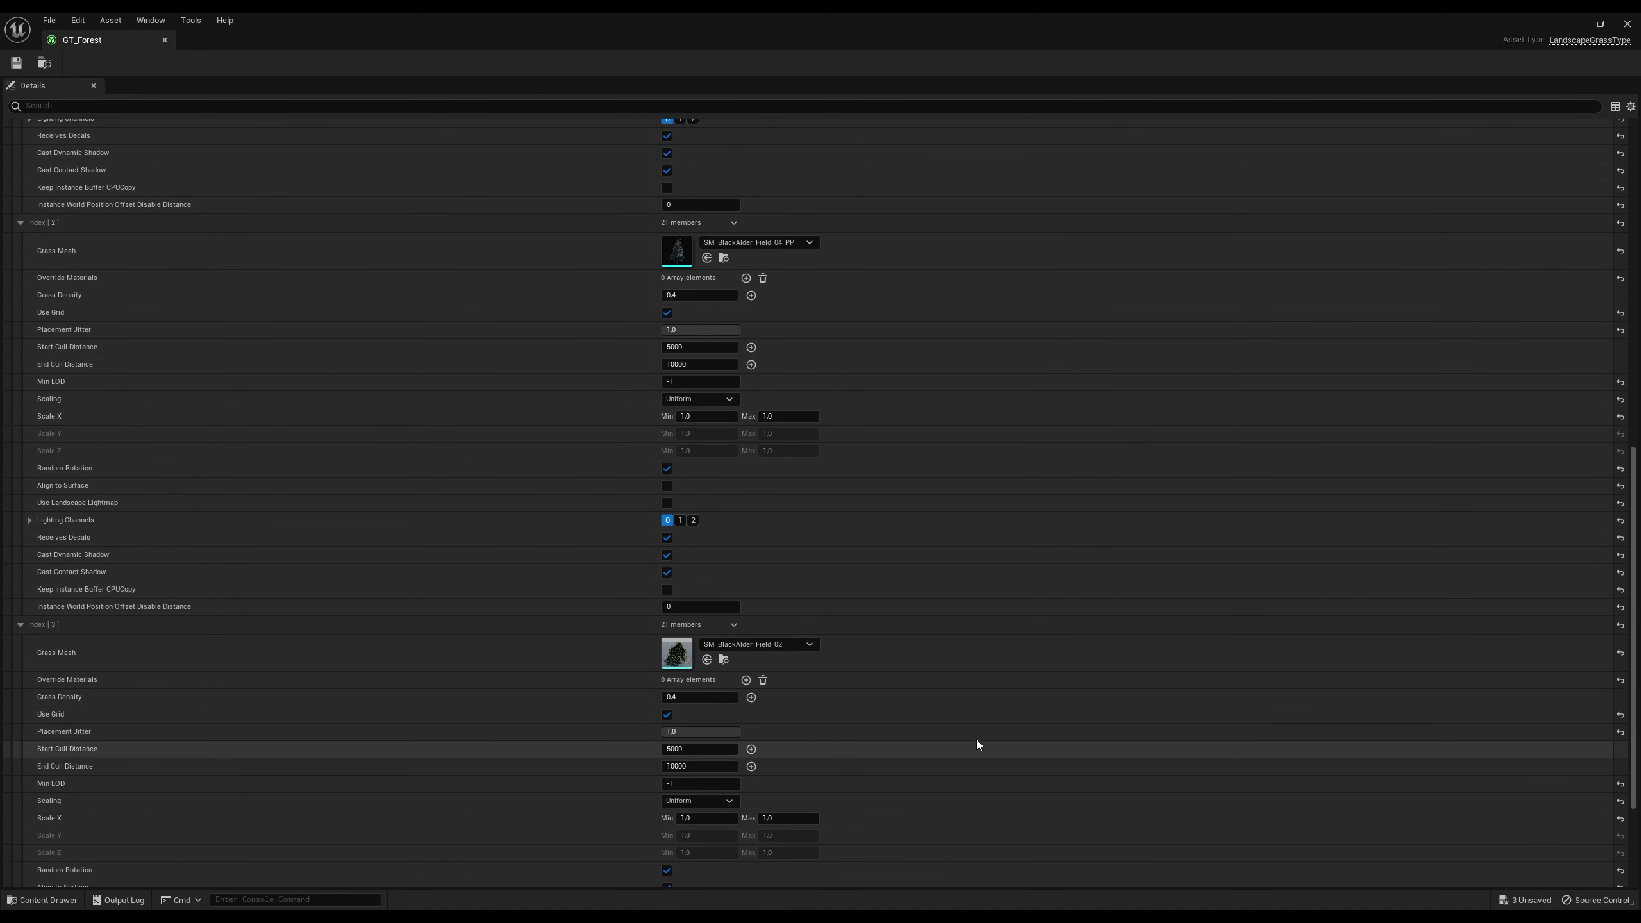
double_click(669, 651)
left_click(1390, 333)
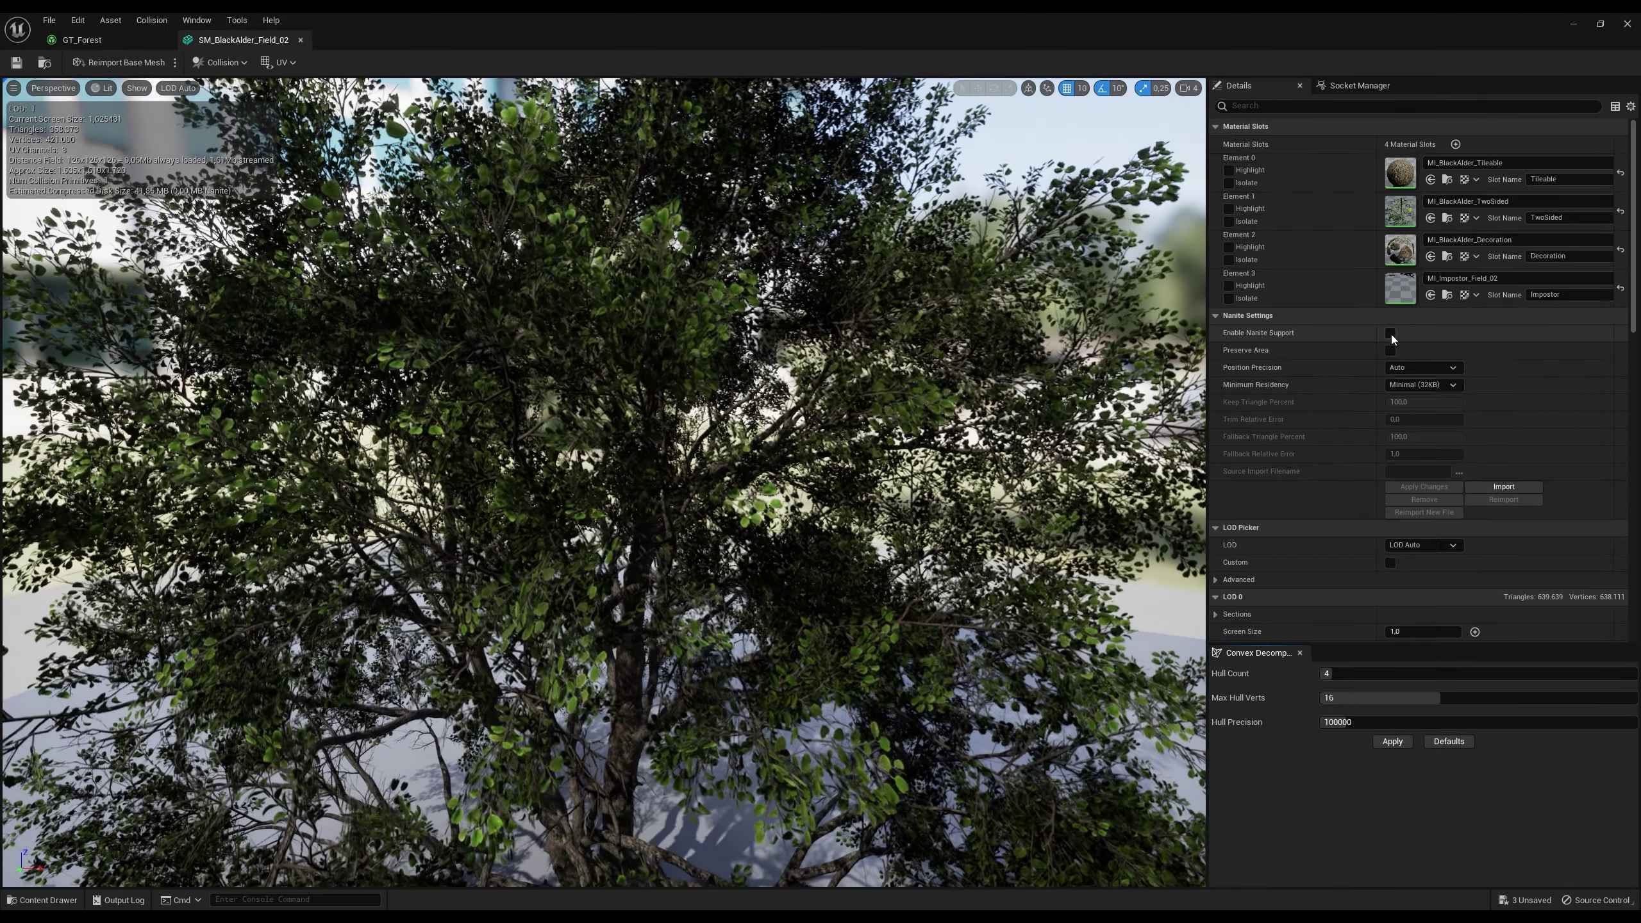
left_click(1403, 488)
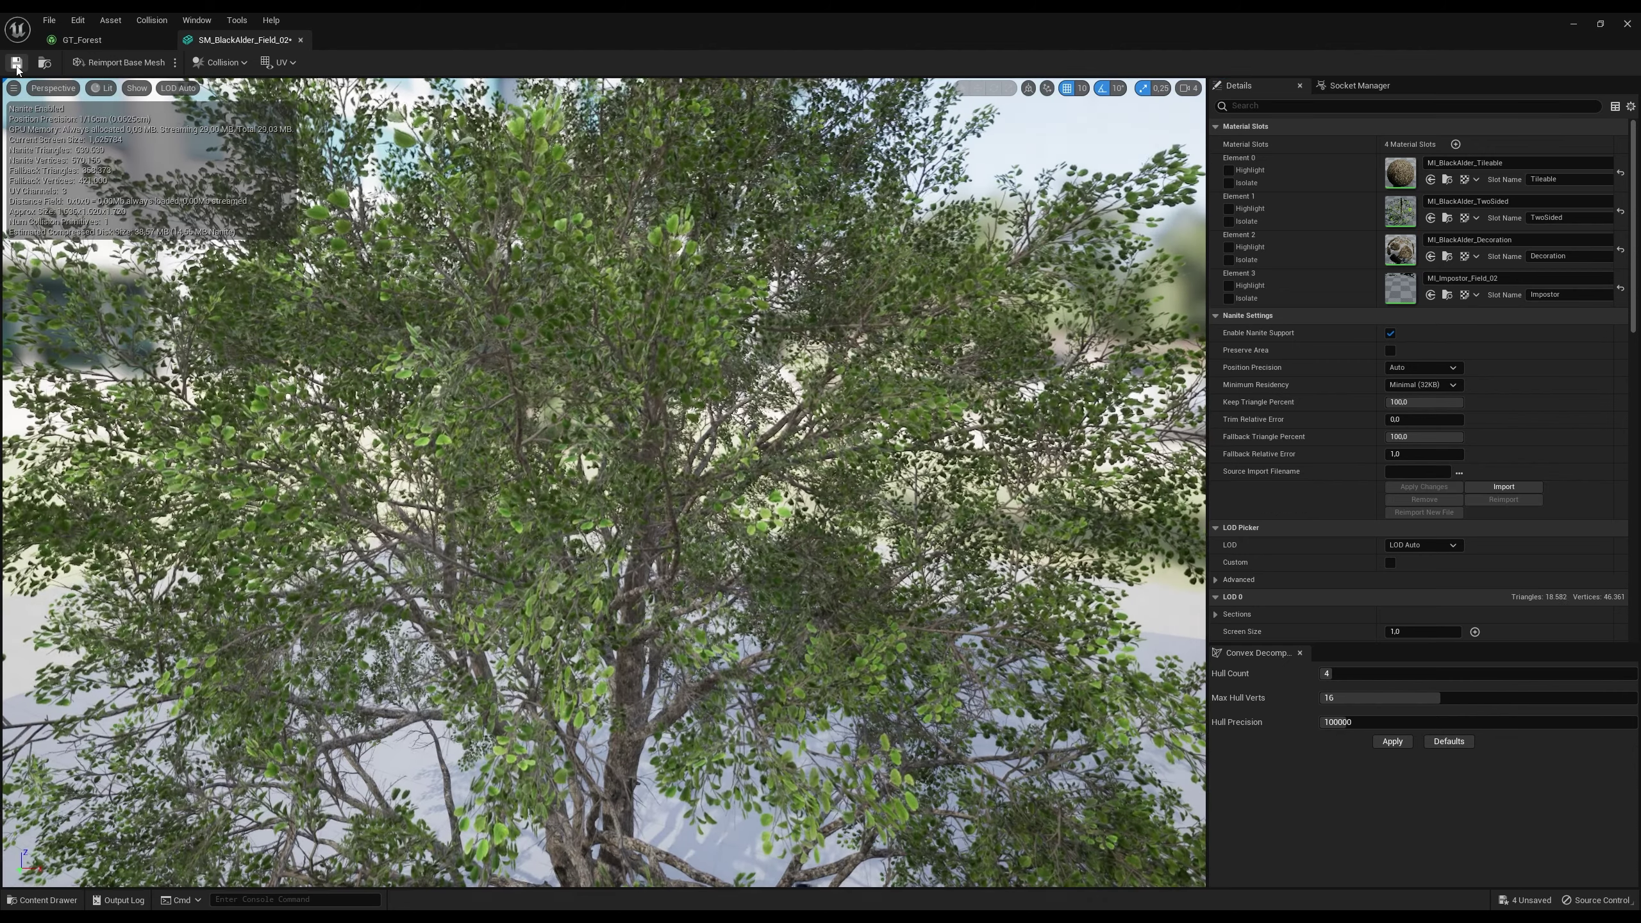
left_click(17, 65)
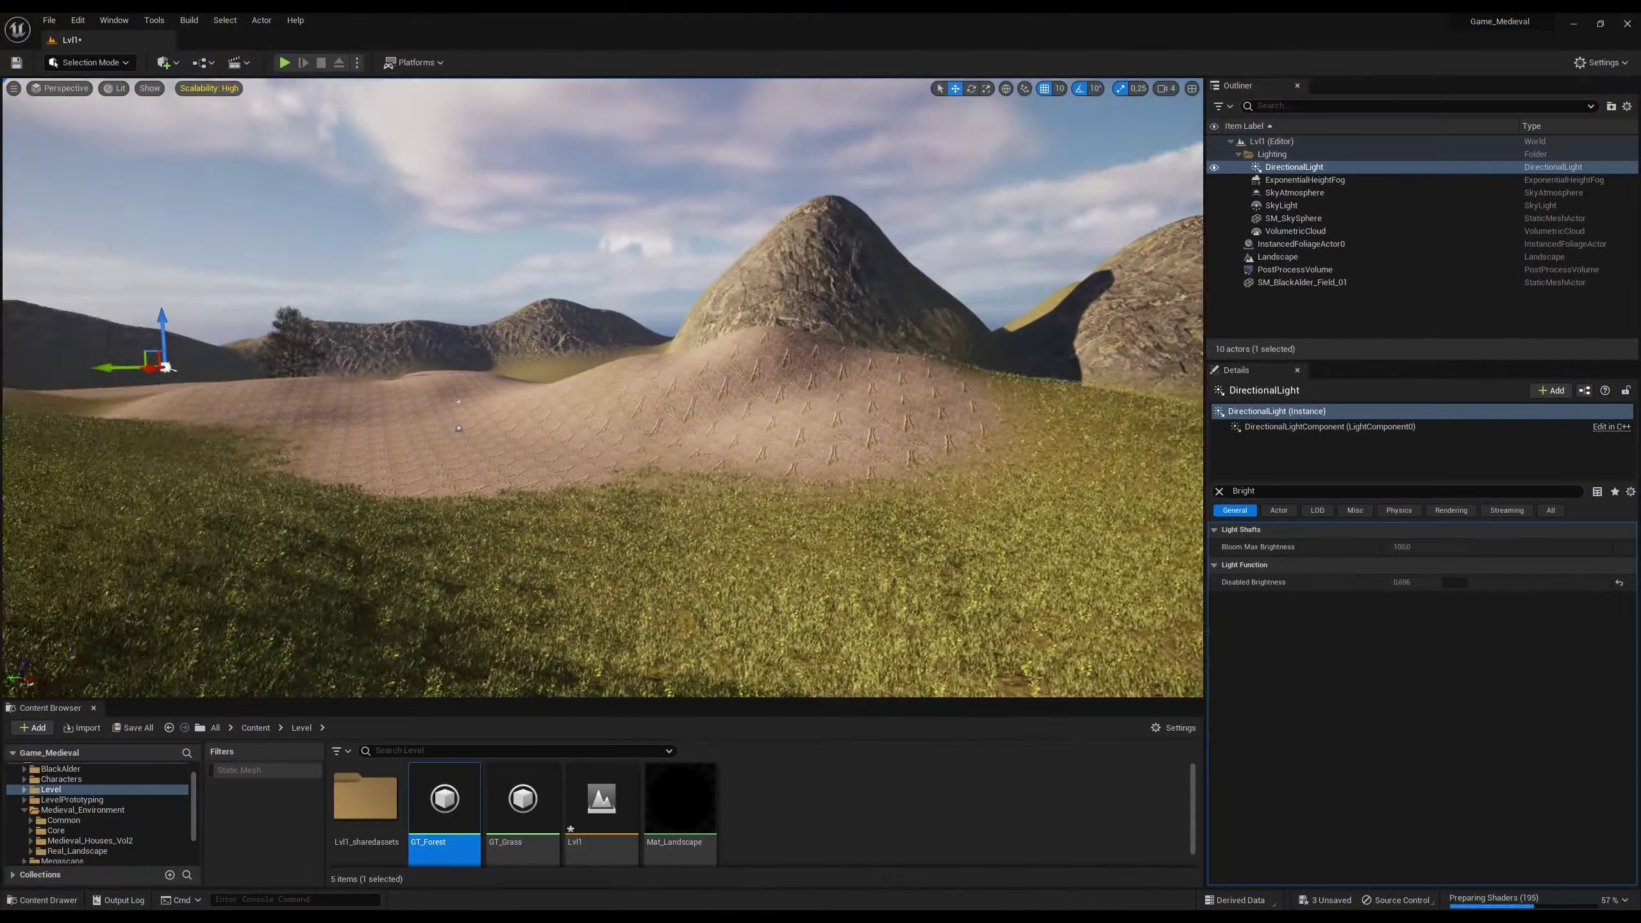
Step: Turn the viewport camera to look across the grassy meadow
right_click_drag(110, 461, 20, 416)
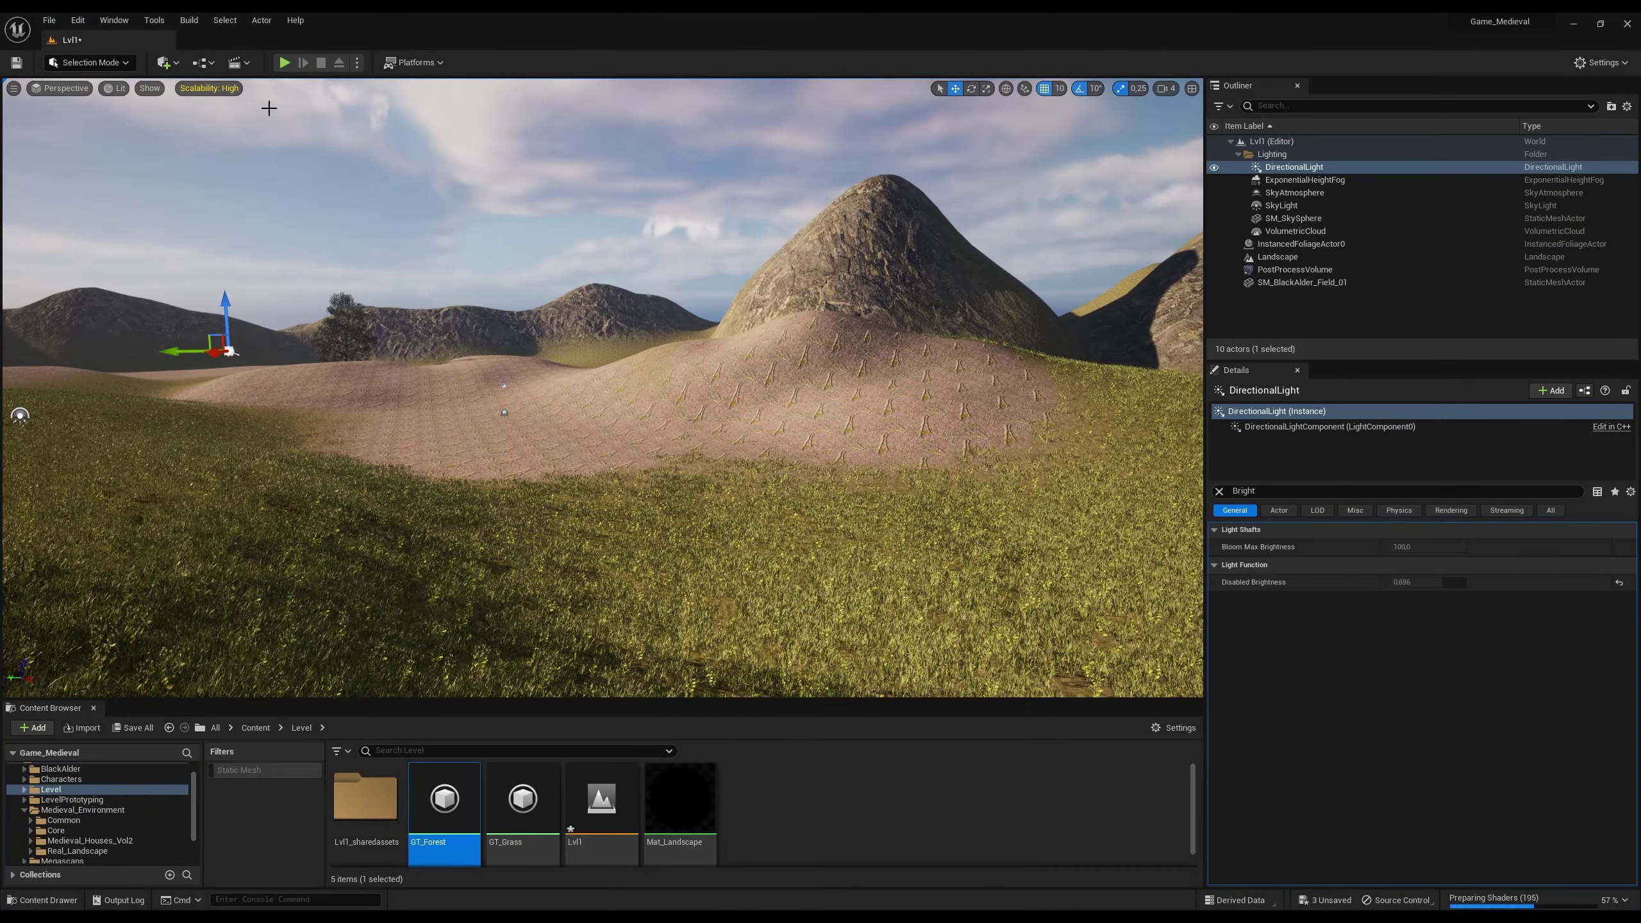
Step: Run a quick play test, stop it, and reopen SM_BlackAlder_Field_02 to check it
left_click(477, 287)
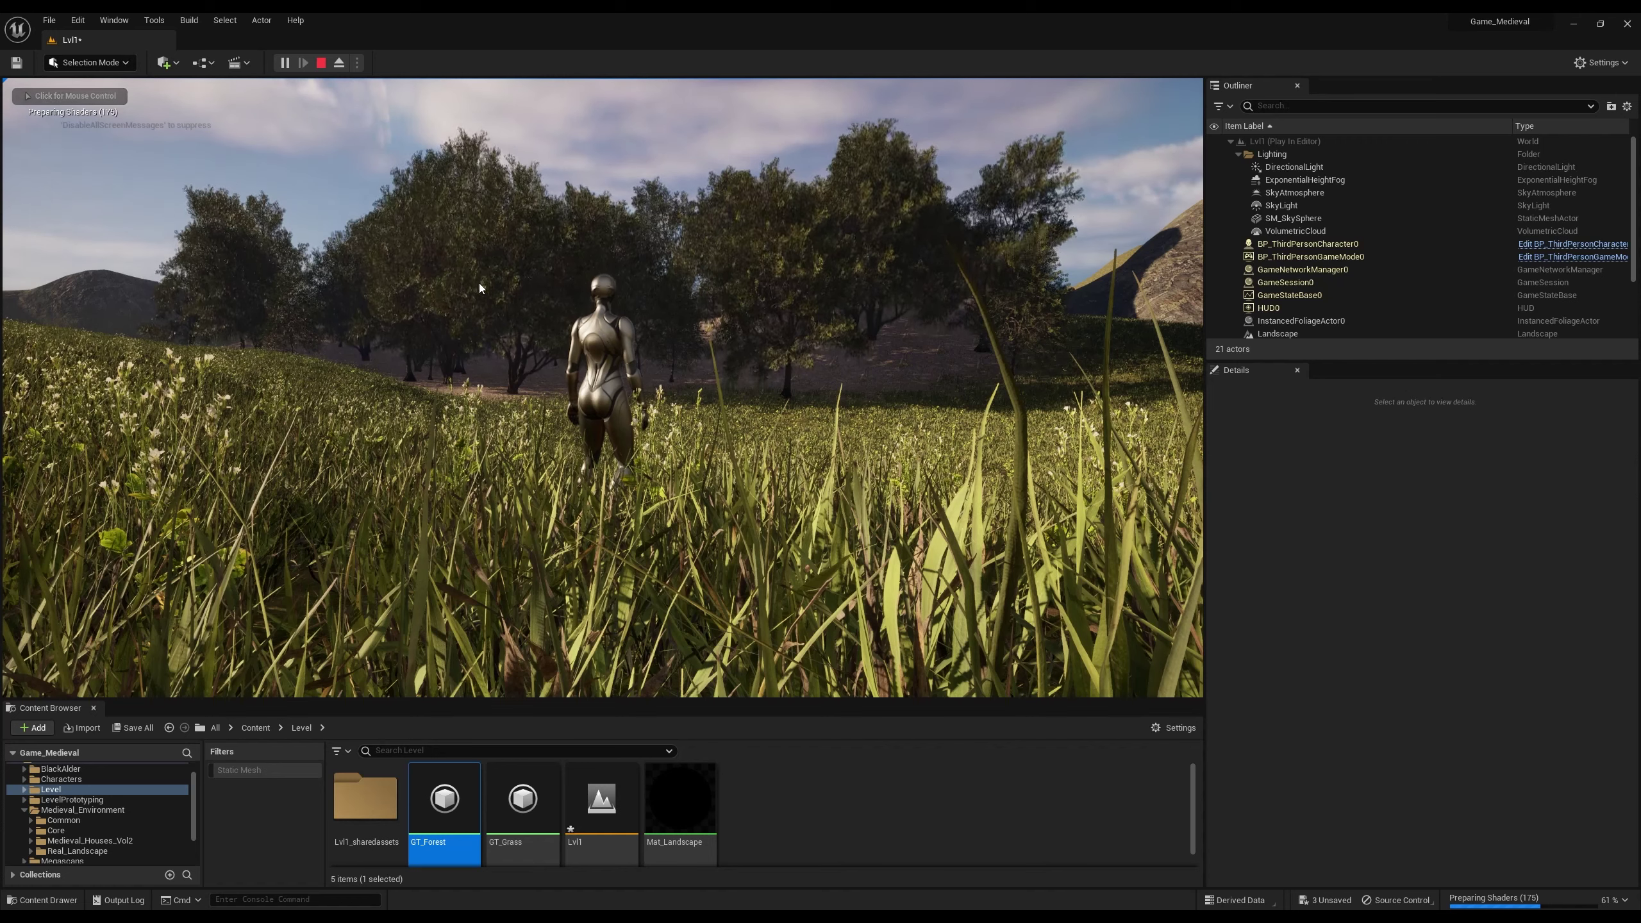
key("Escape")
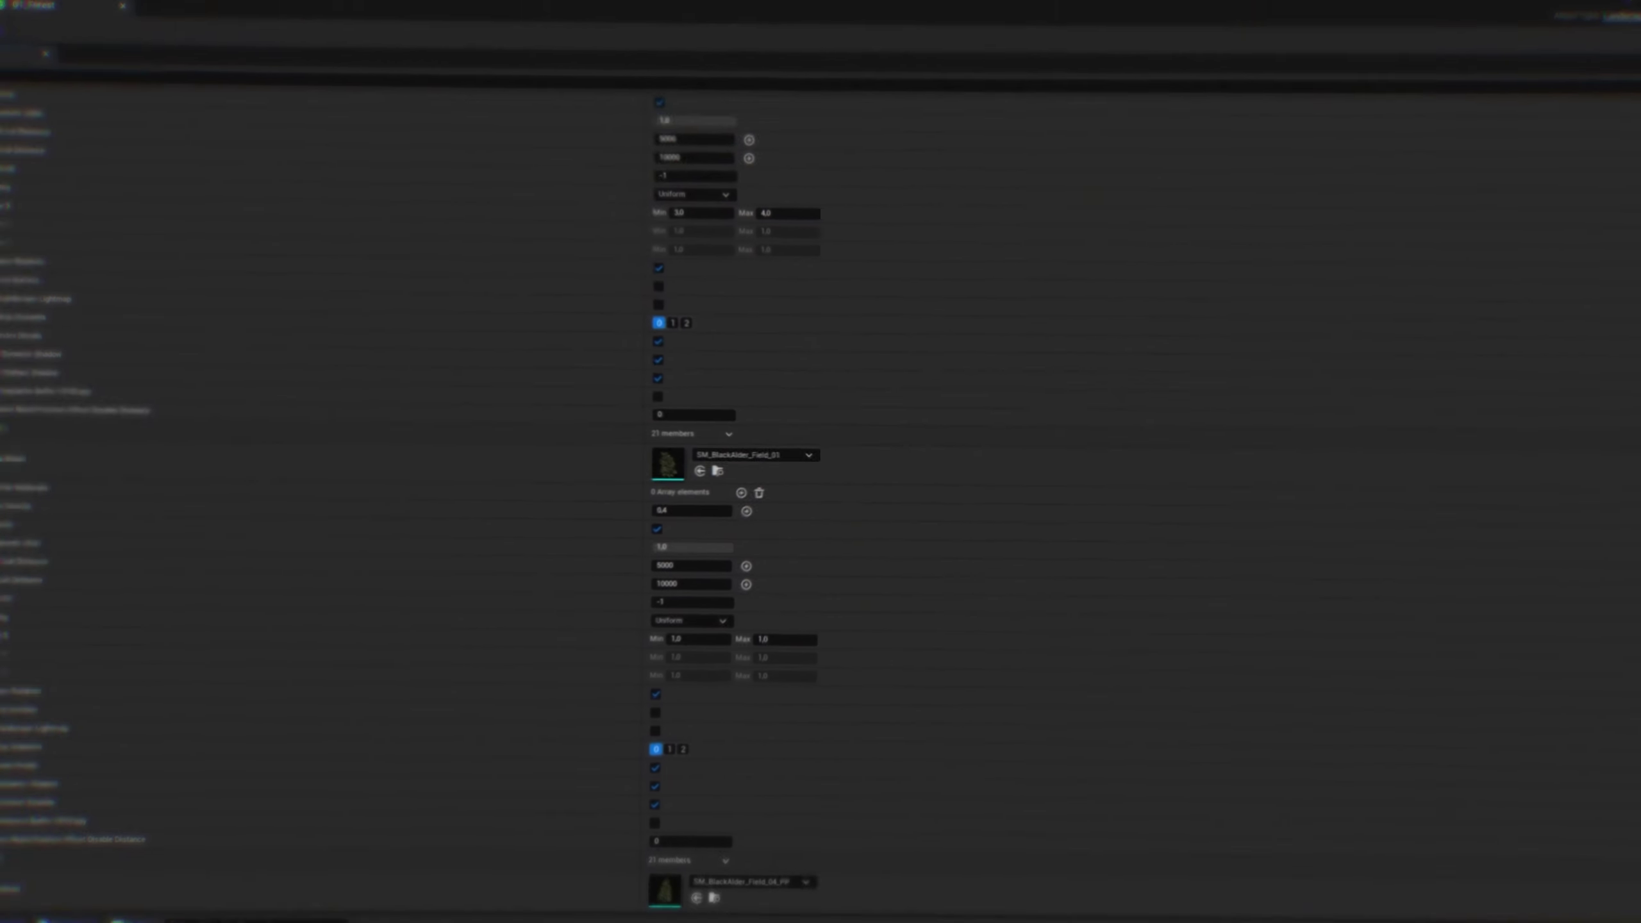
scroll(772, 646, "down", 5)
scroll(771, 646, "down", 1)
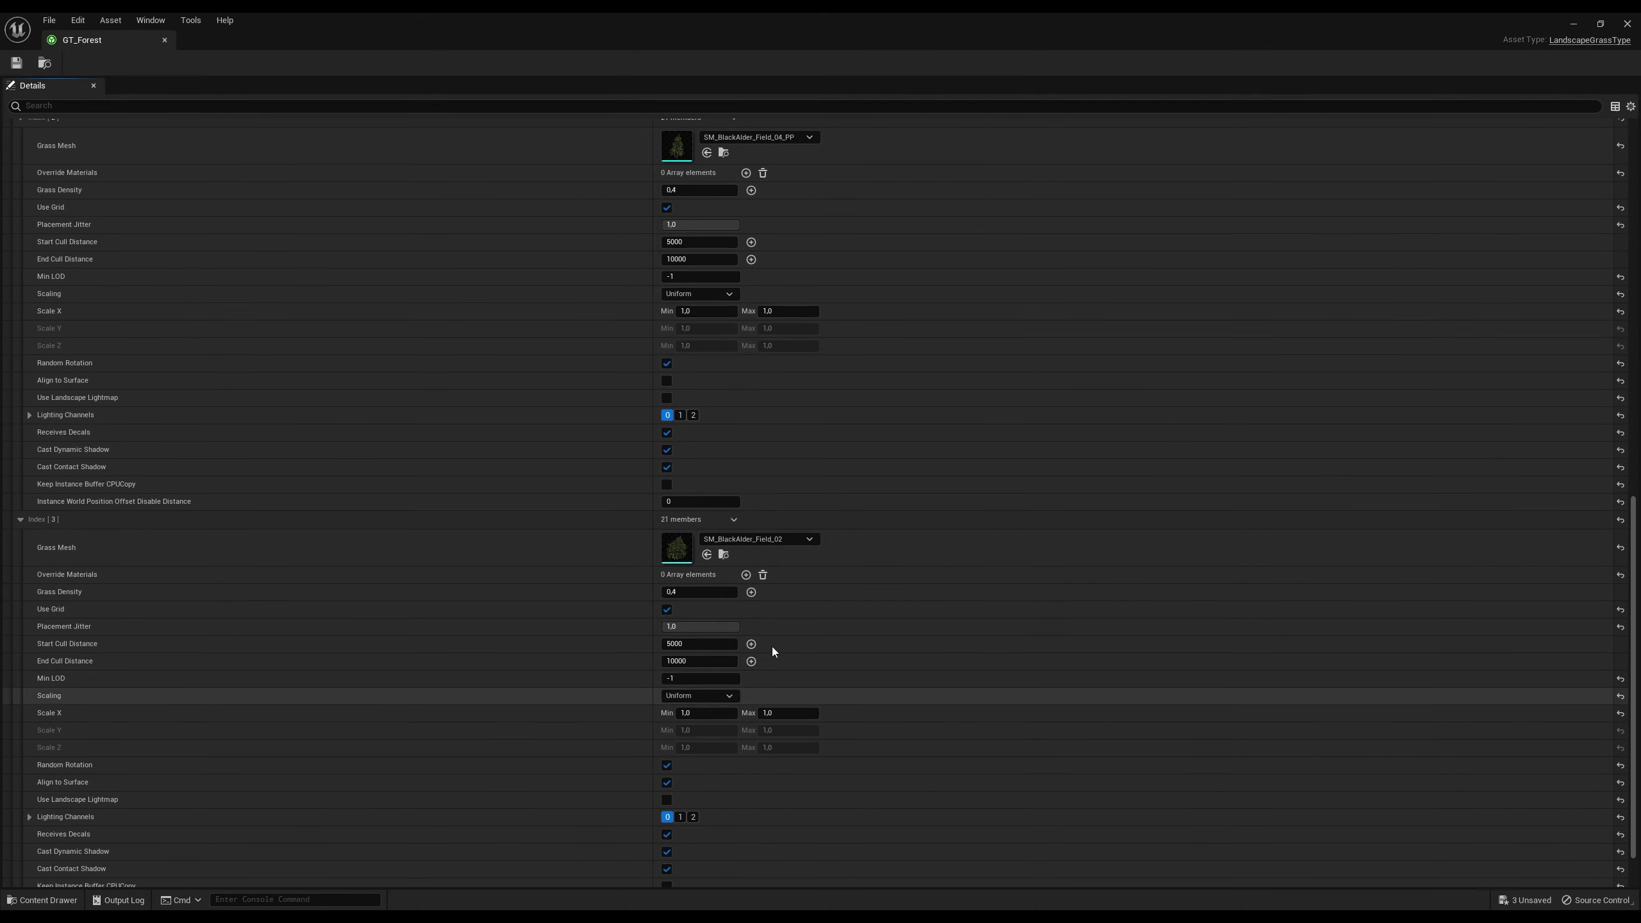
double_click(676, 548)
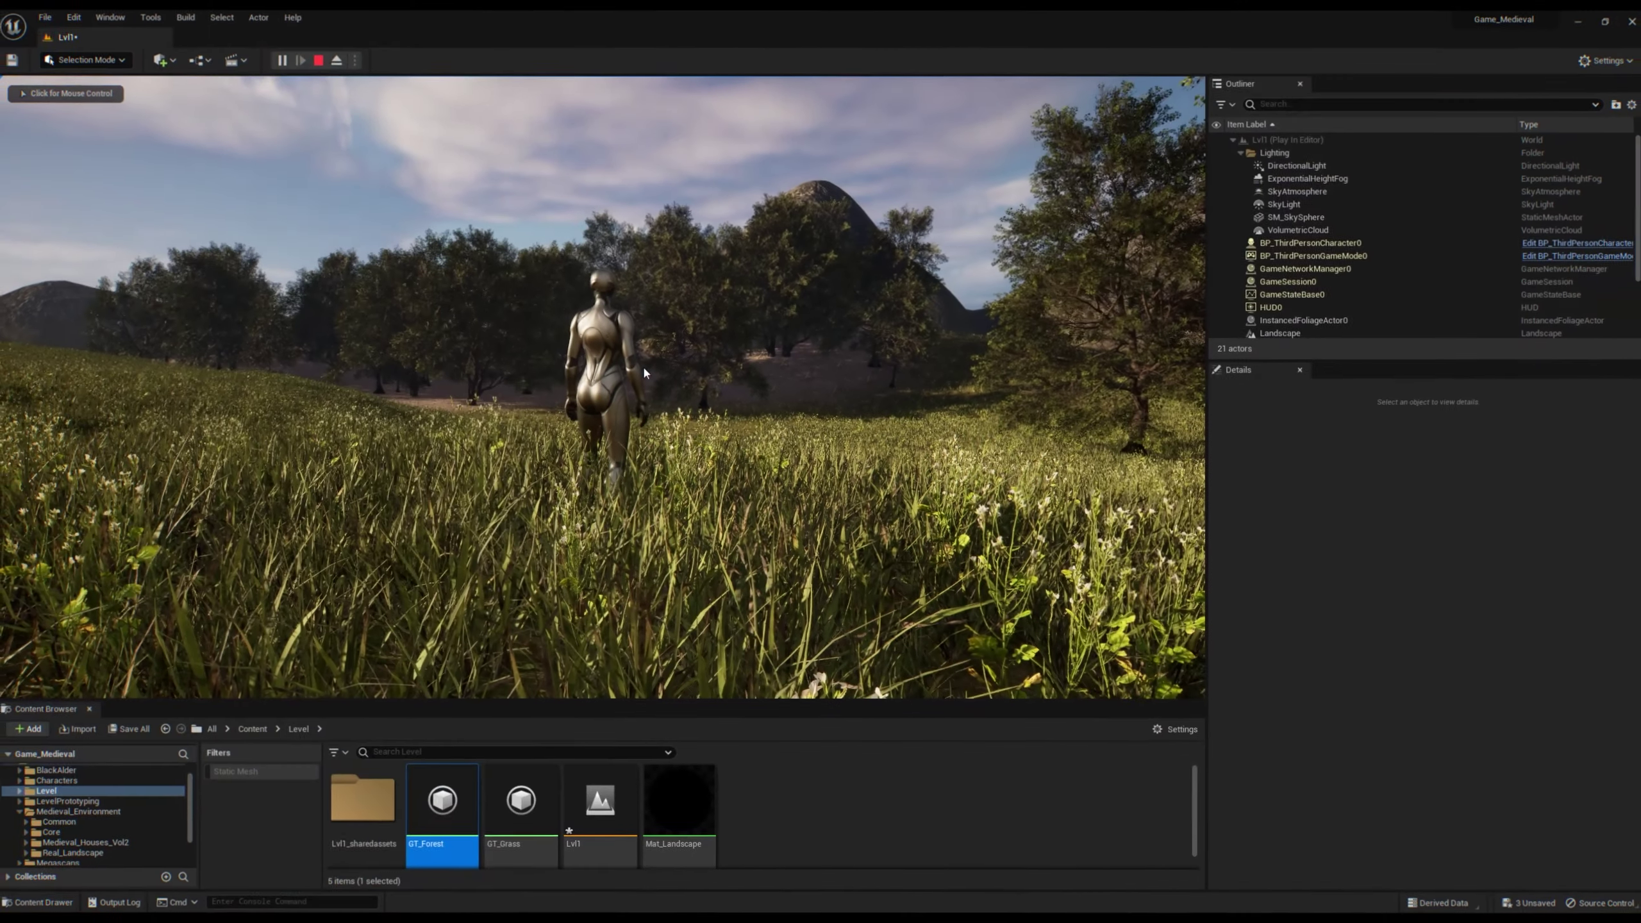
Step: Take control of the character and run the game full-screen with F11
left_click(490, 308)
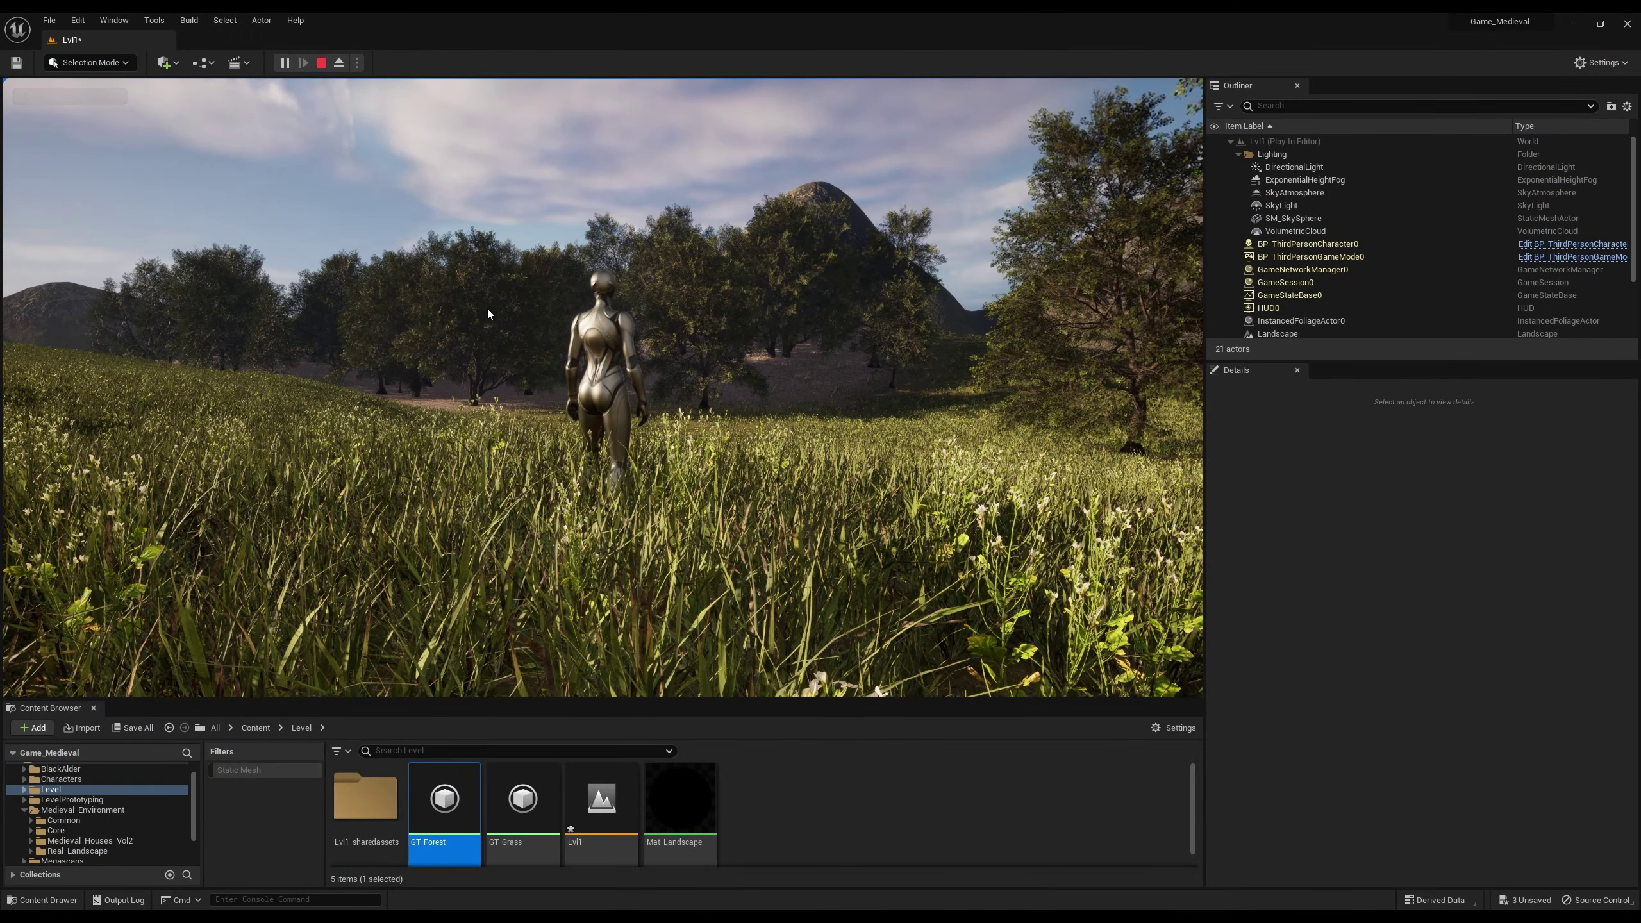
key("F11")
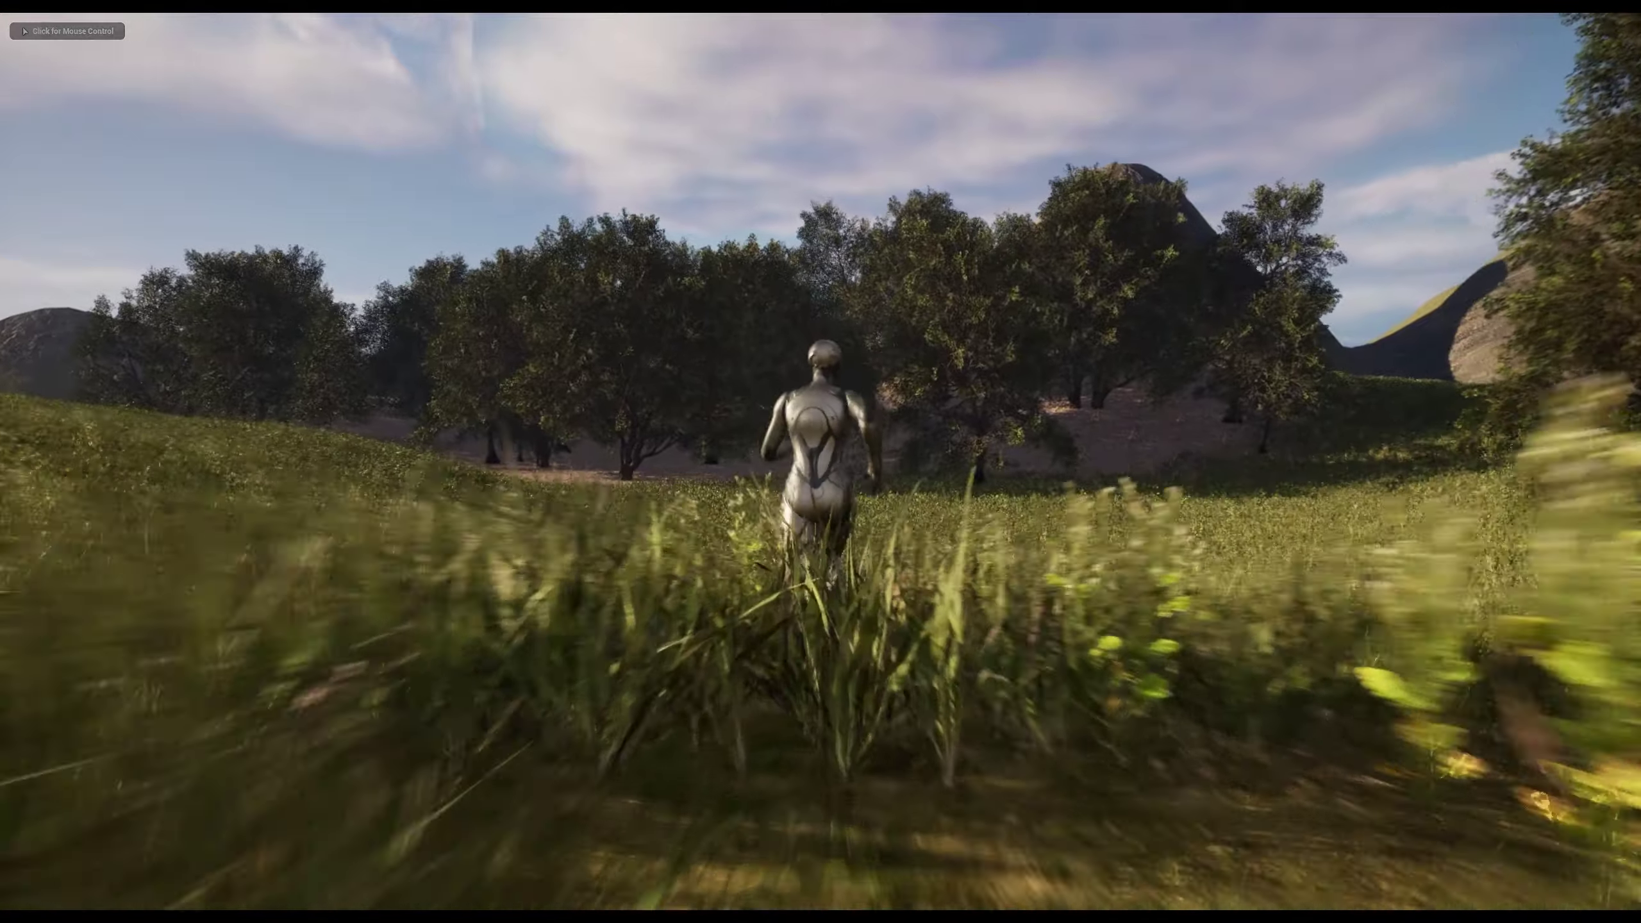
left_click(820, 461)
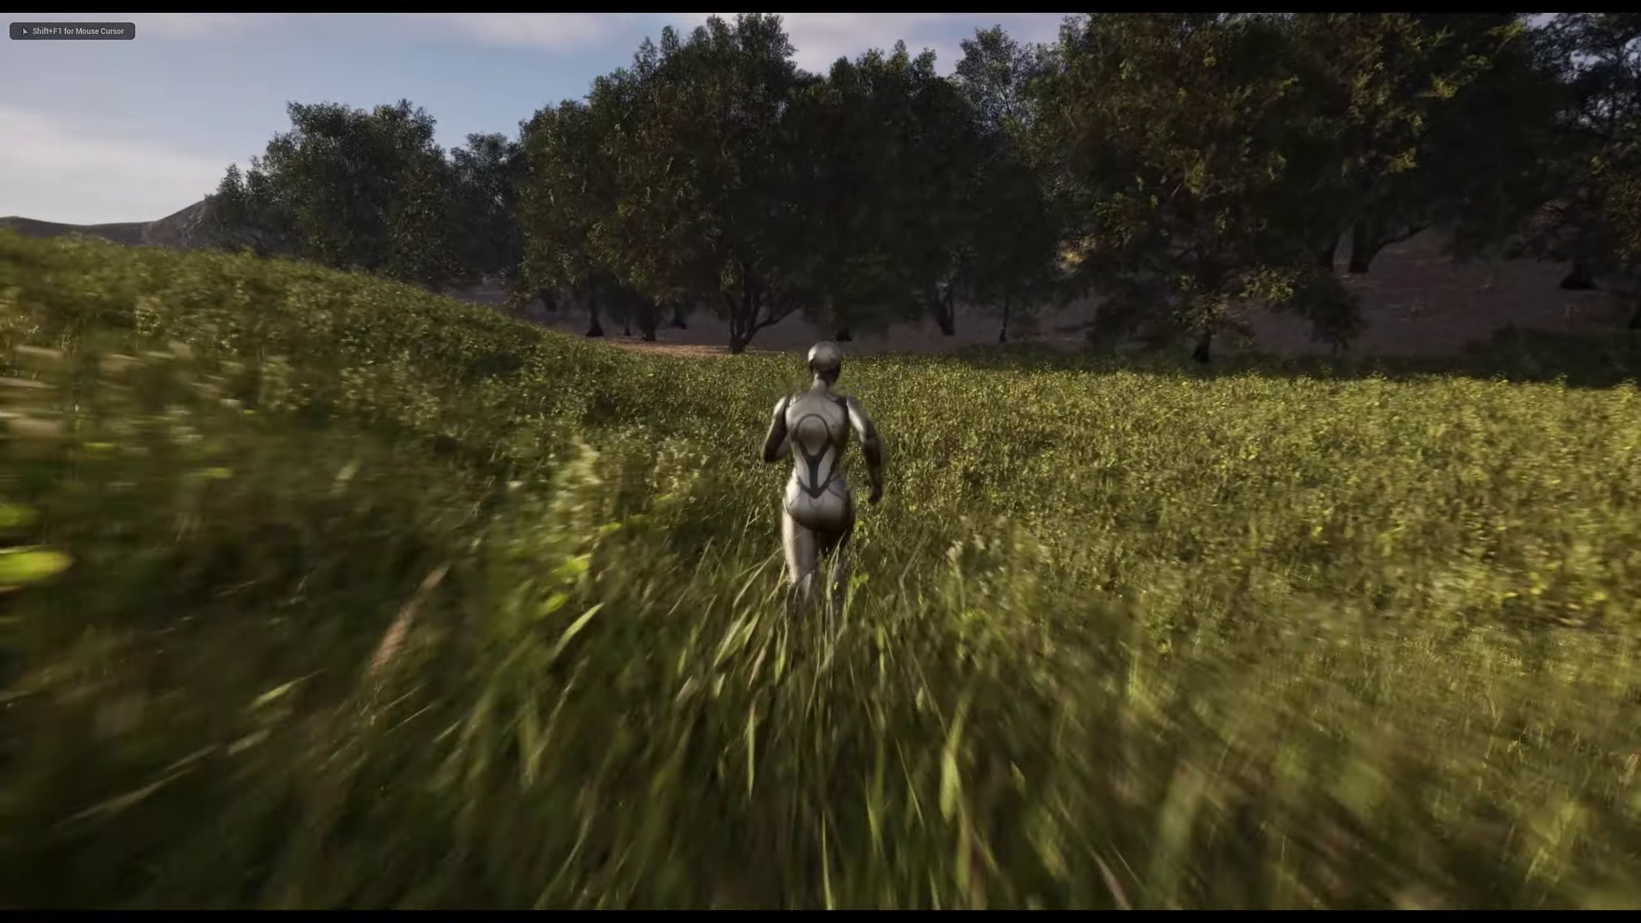
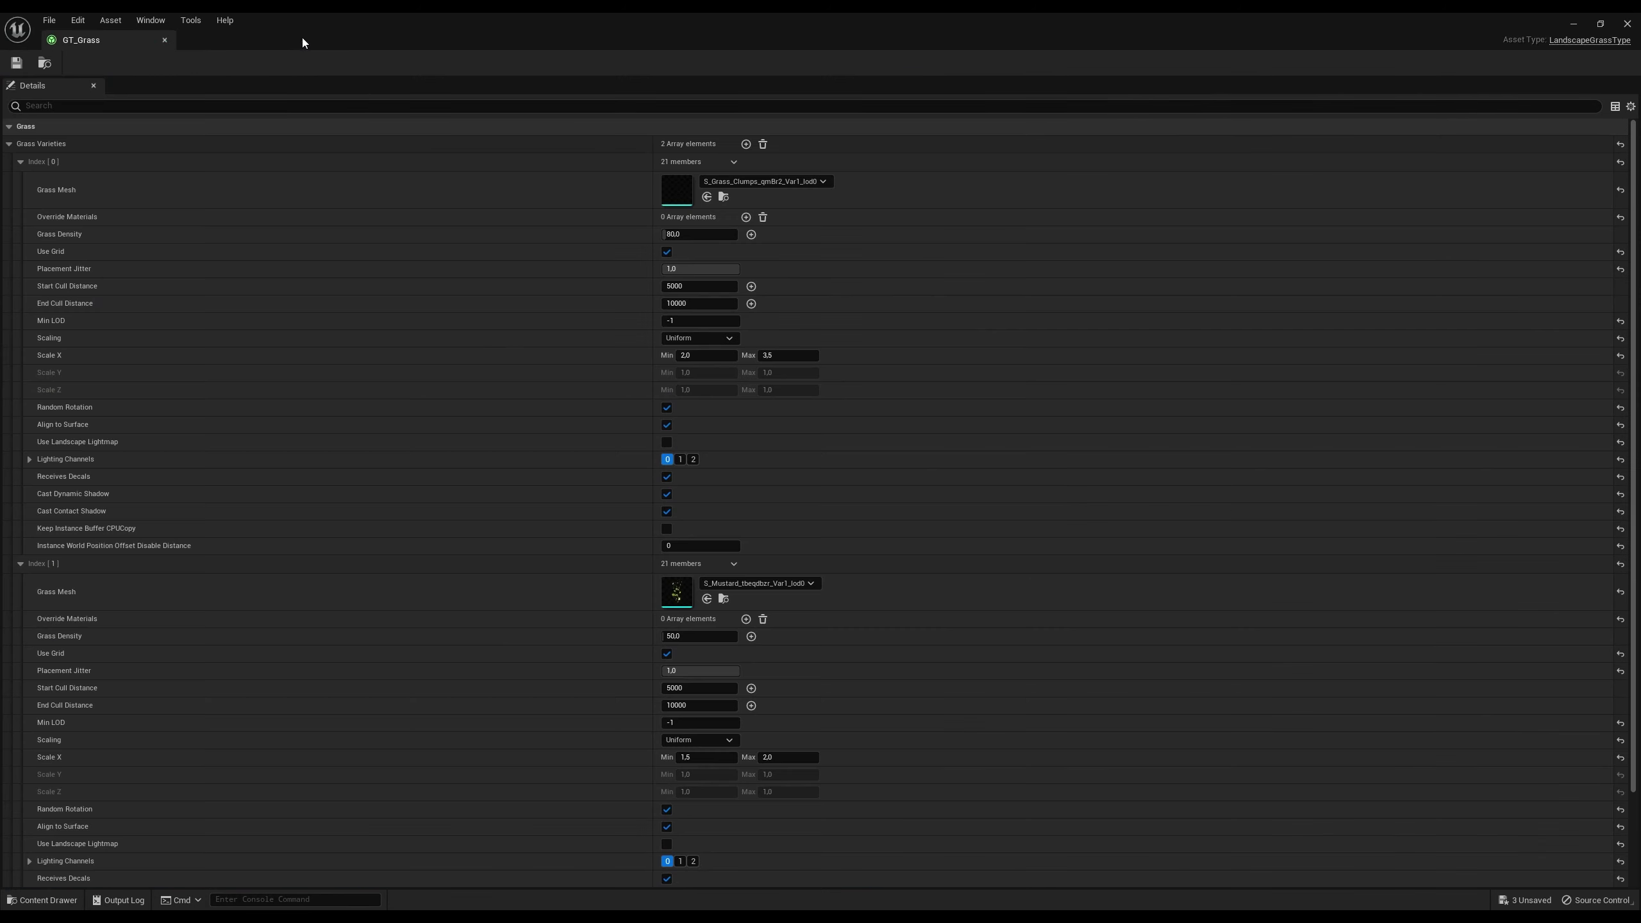
Step: Save the S_Mustard flower mesh and return to the top of the GT_Grass details
double_click(677, 598)
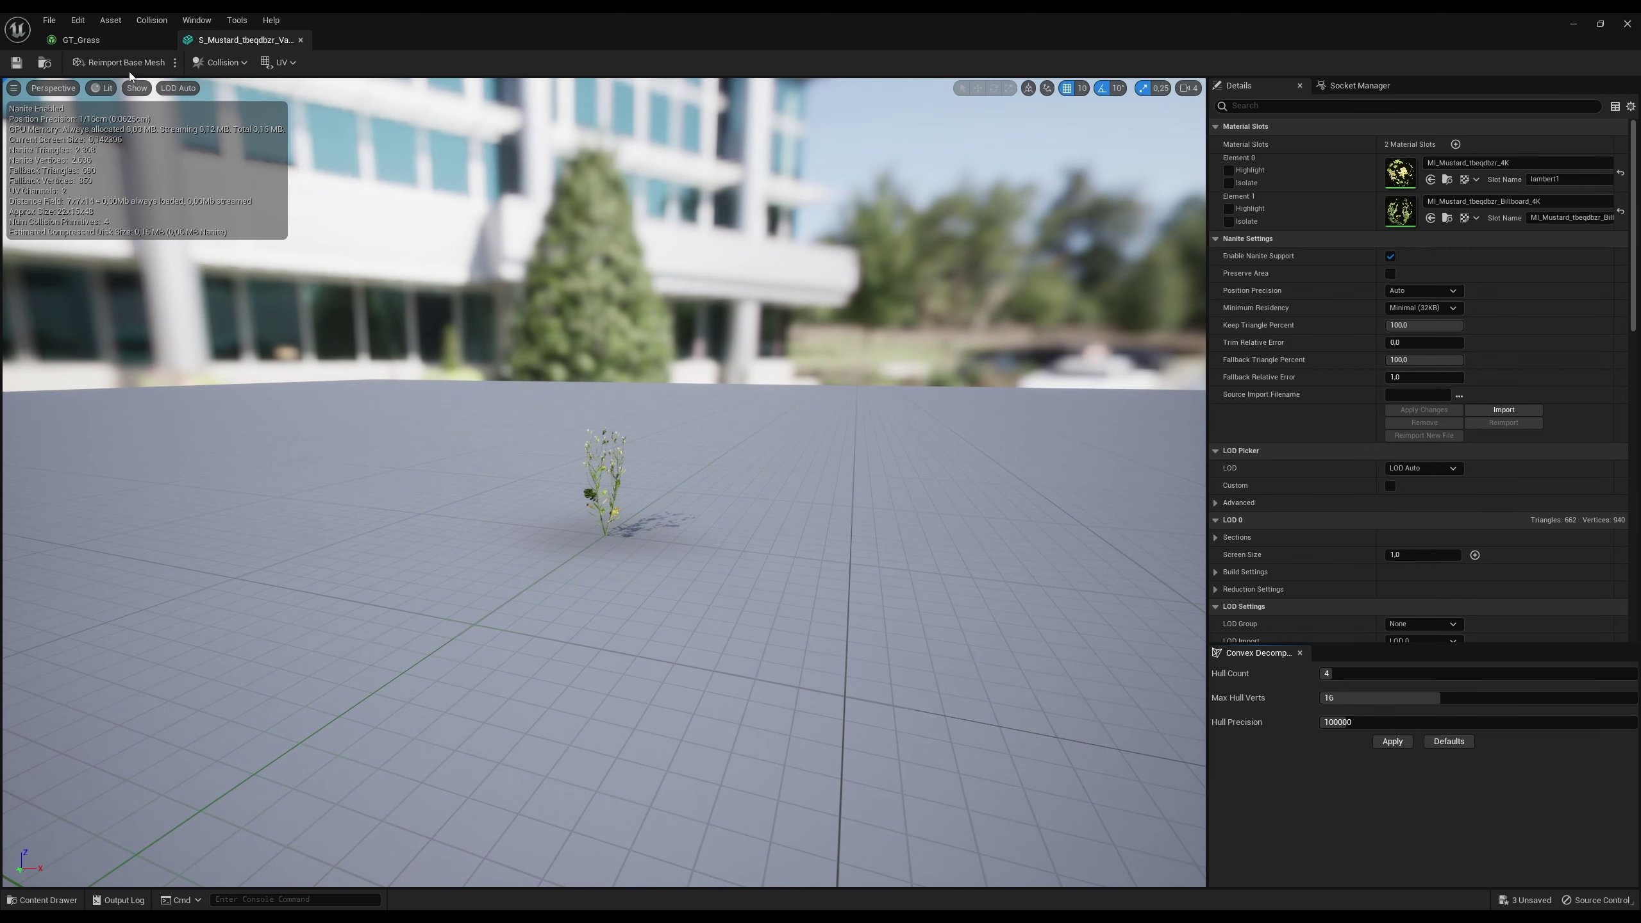
left_click(16, 62)
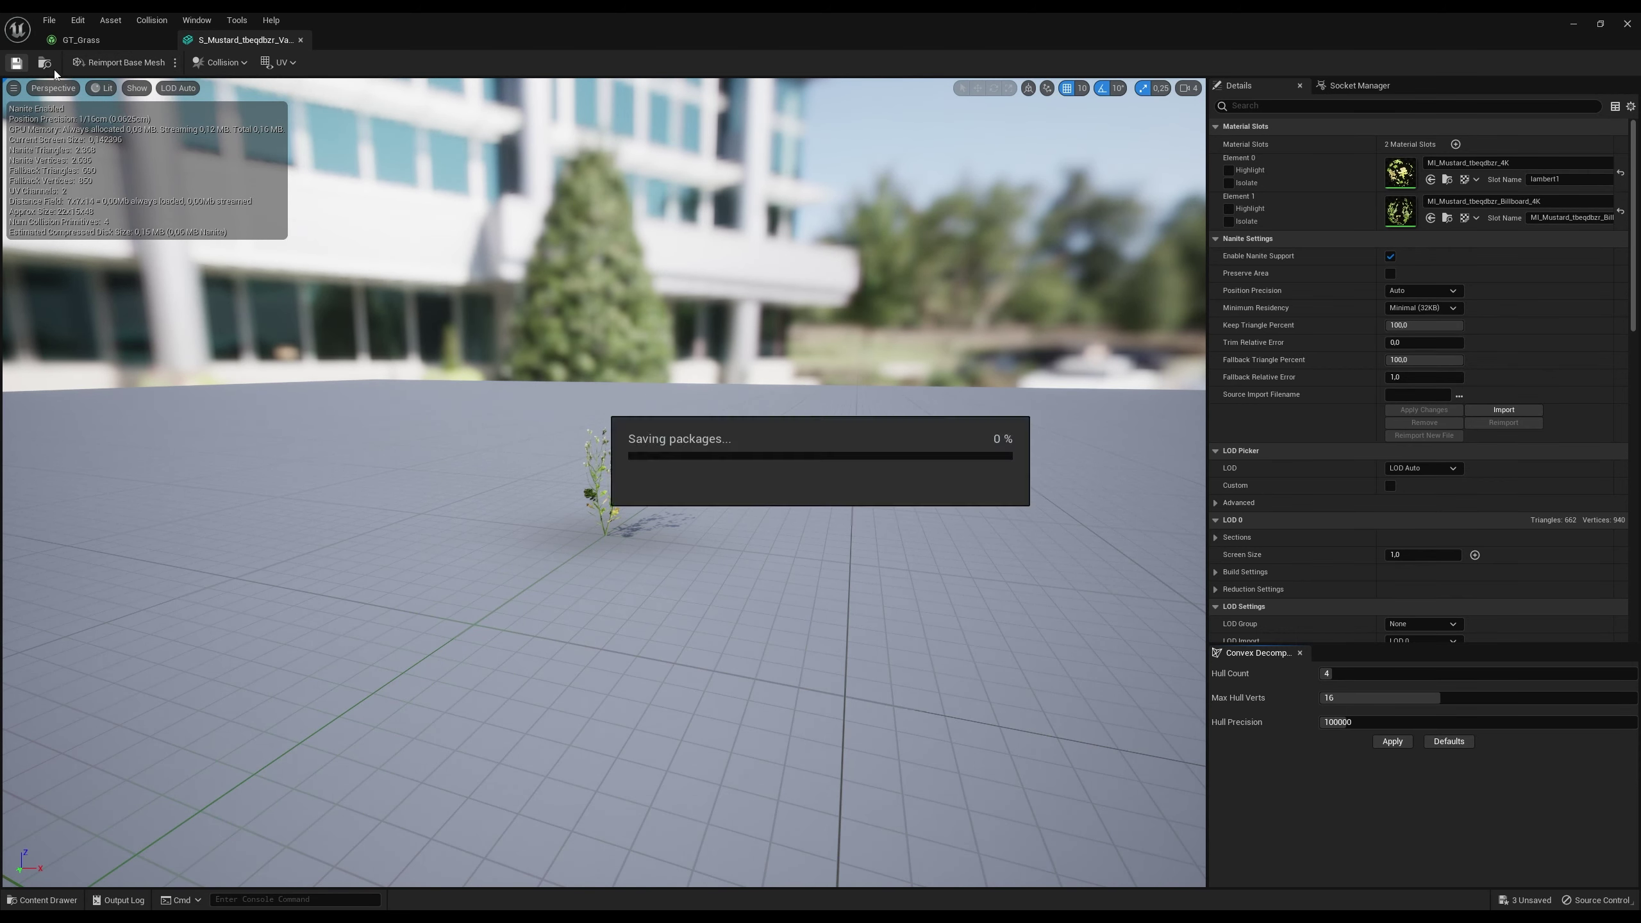
left_click(301, 41)
scroll(972, 563, "down", 2)
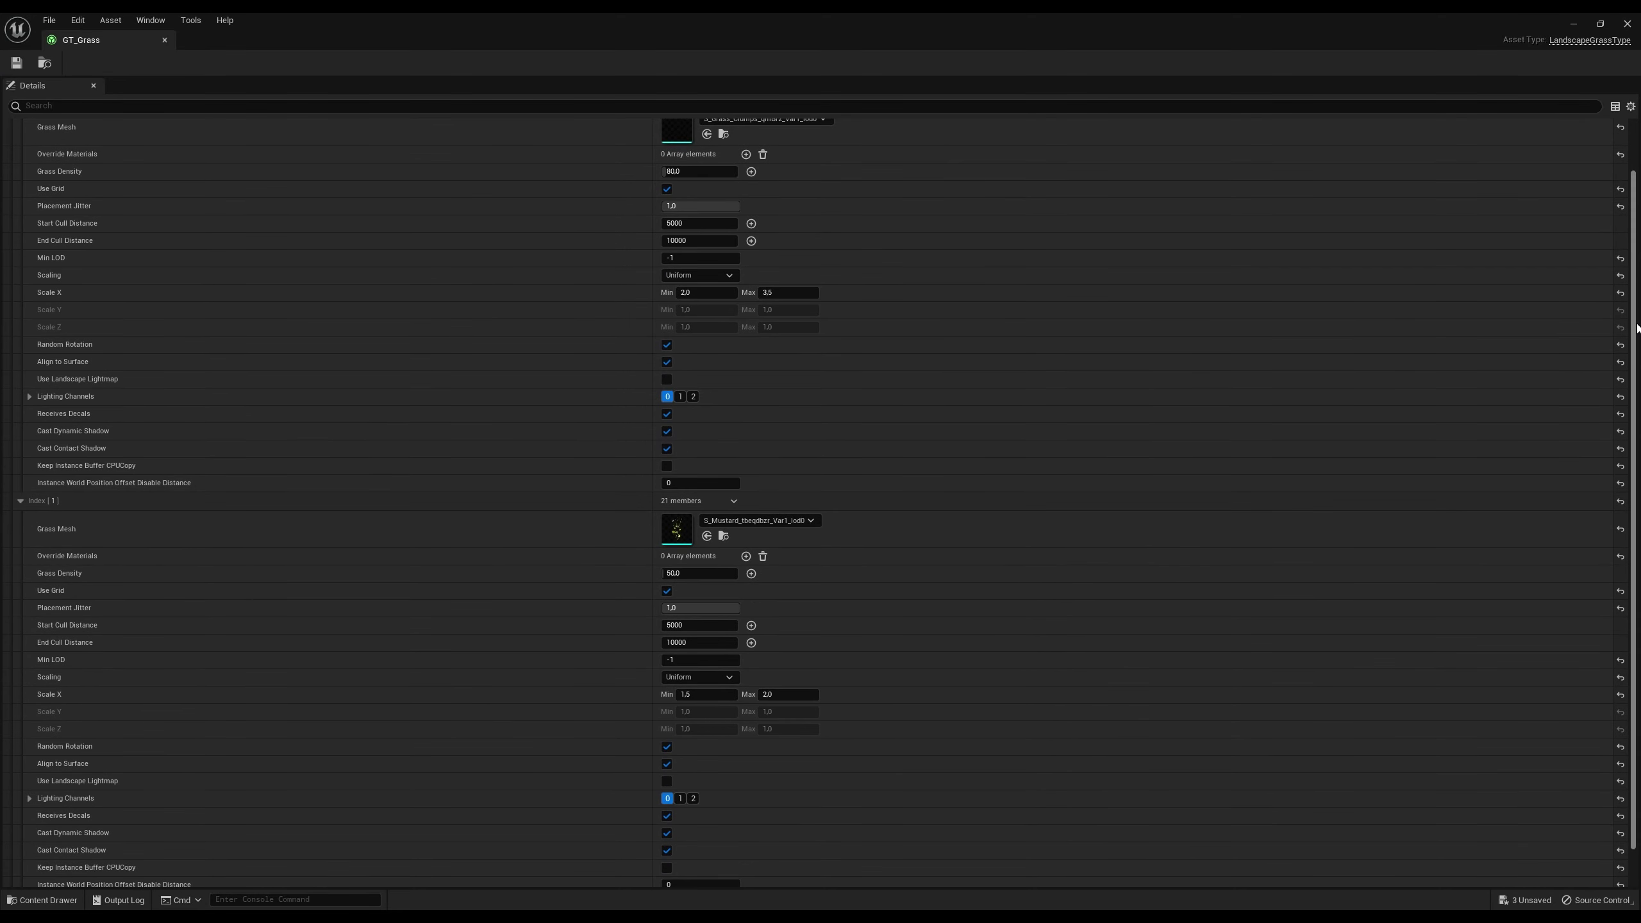
left_click_drag(1638, 327, 1638, 126)
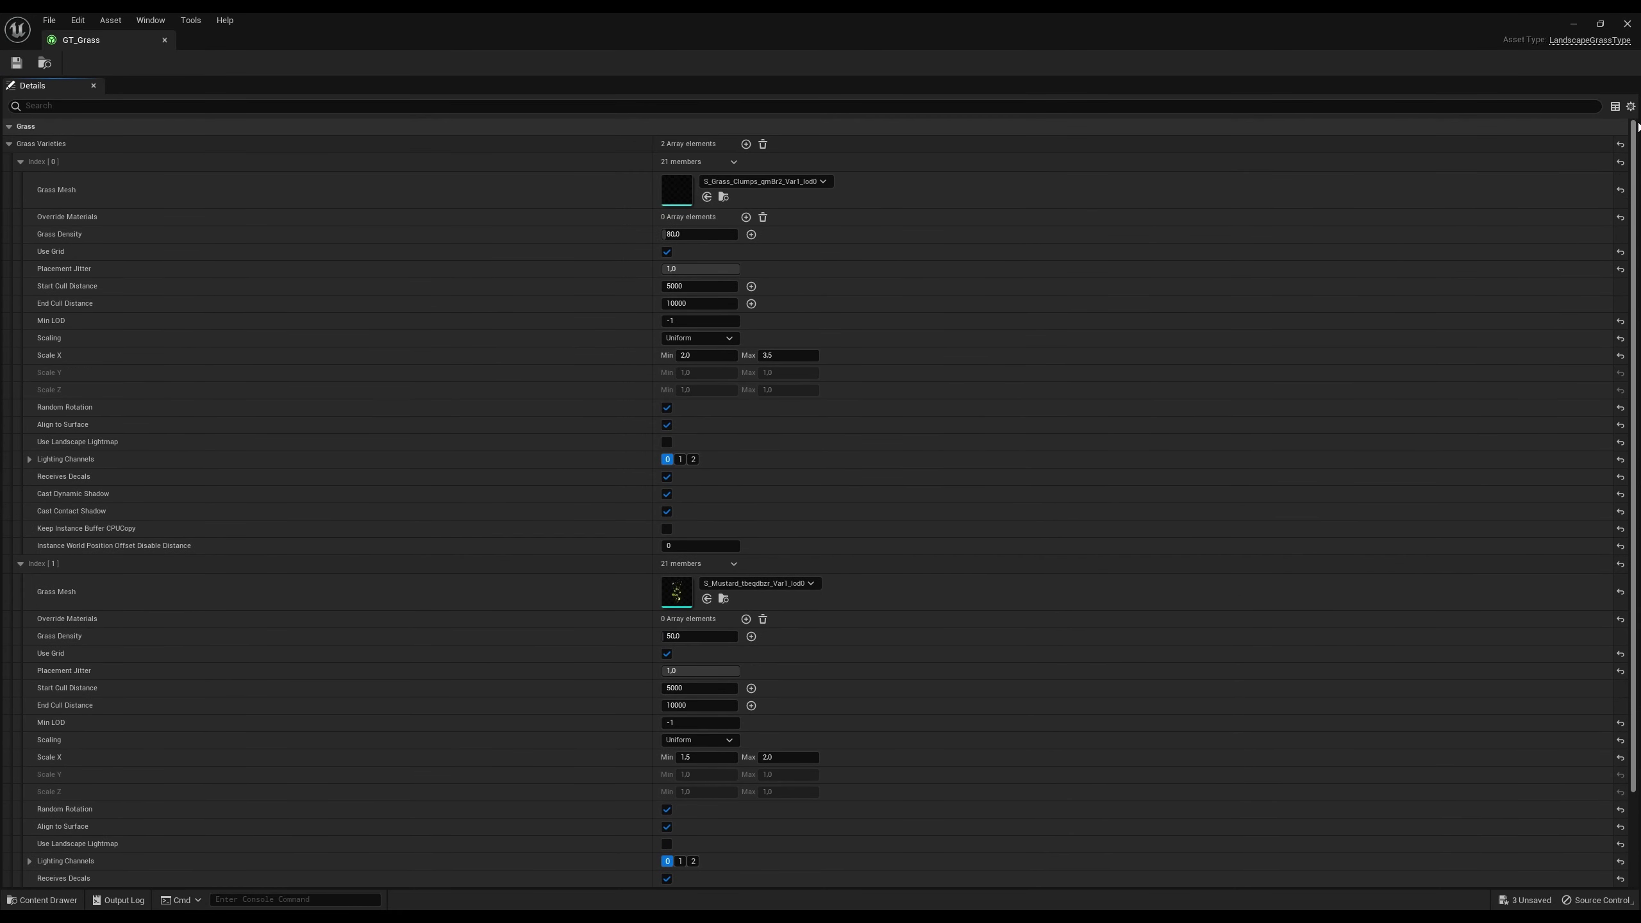
Step: Close GT_Grass and view the flower-covered field toward the hills
left_click(165, 42)
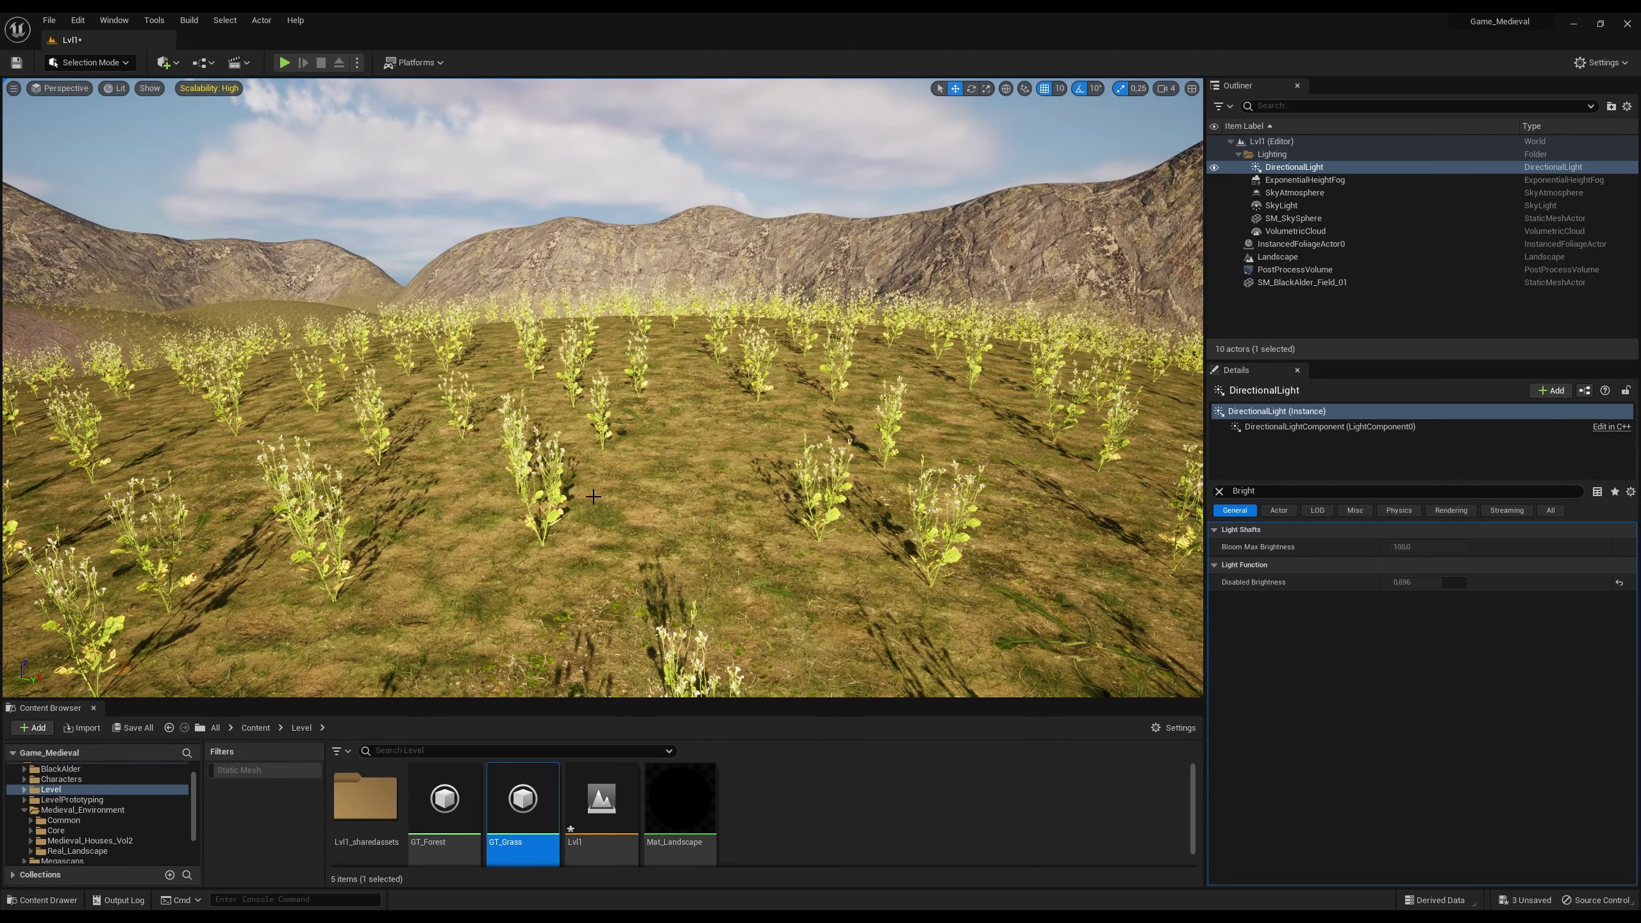
mouse_move(657, 512)
right_mouse_down()
mouse_move(685, 517)
mouse_move(665, 511)
right_mouse_up()
right_click_drag(452, 229, 449, 226)
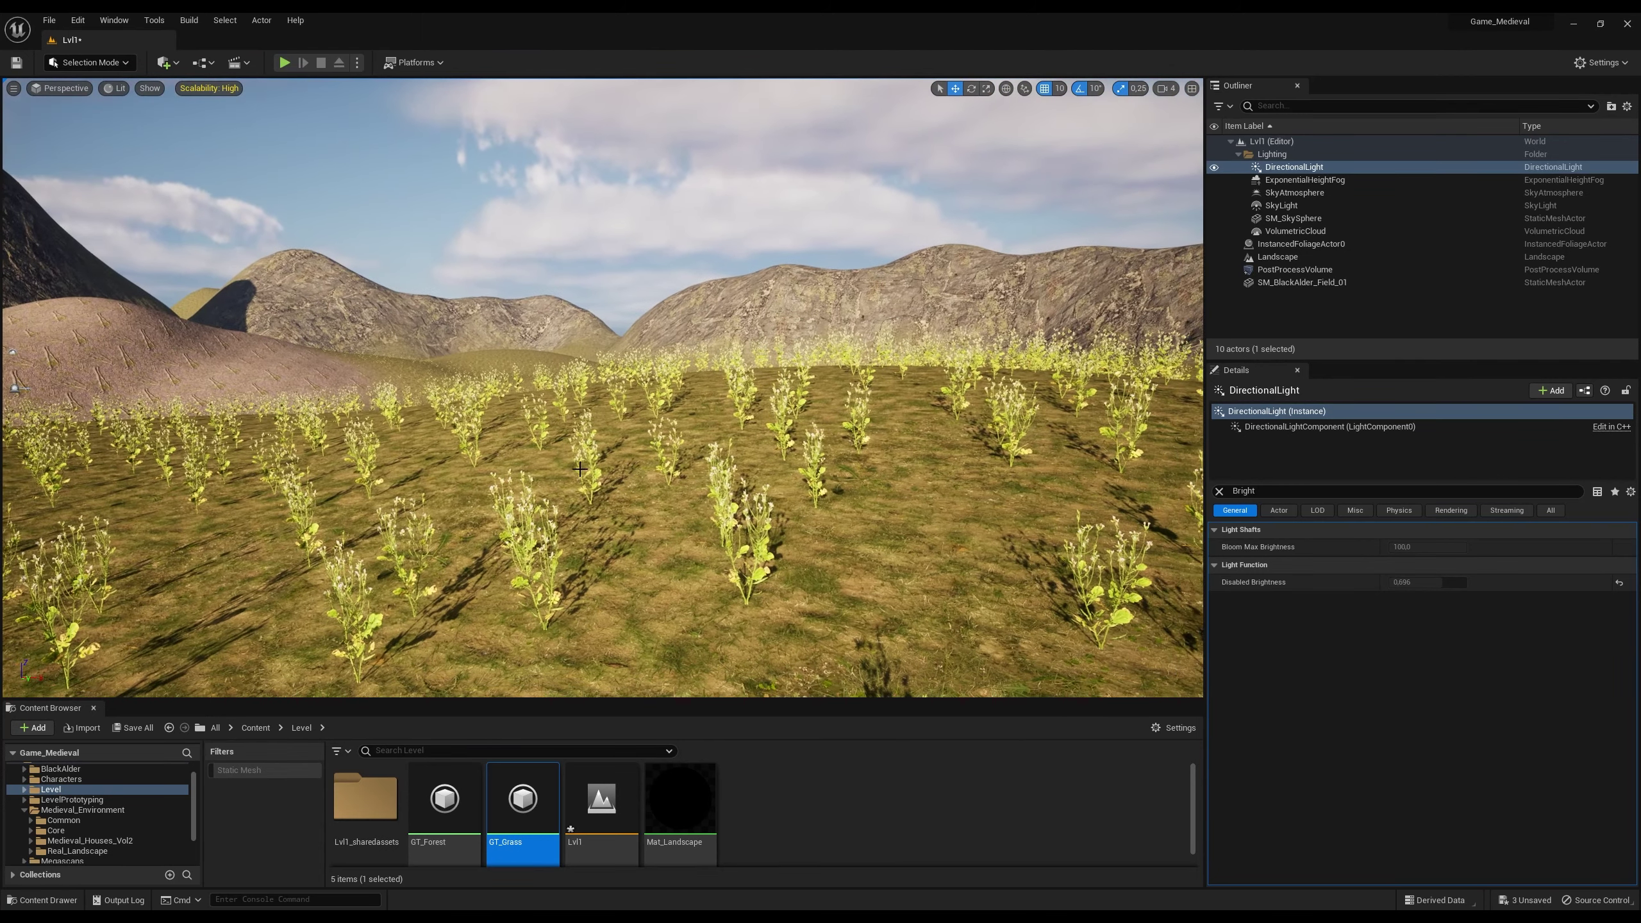
Step: Play-test the level, stop with Esc, and Save All levels and assets
left_click(284, 62)
key("w")
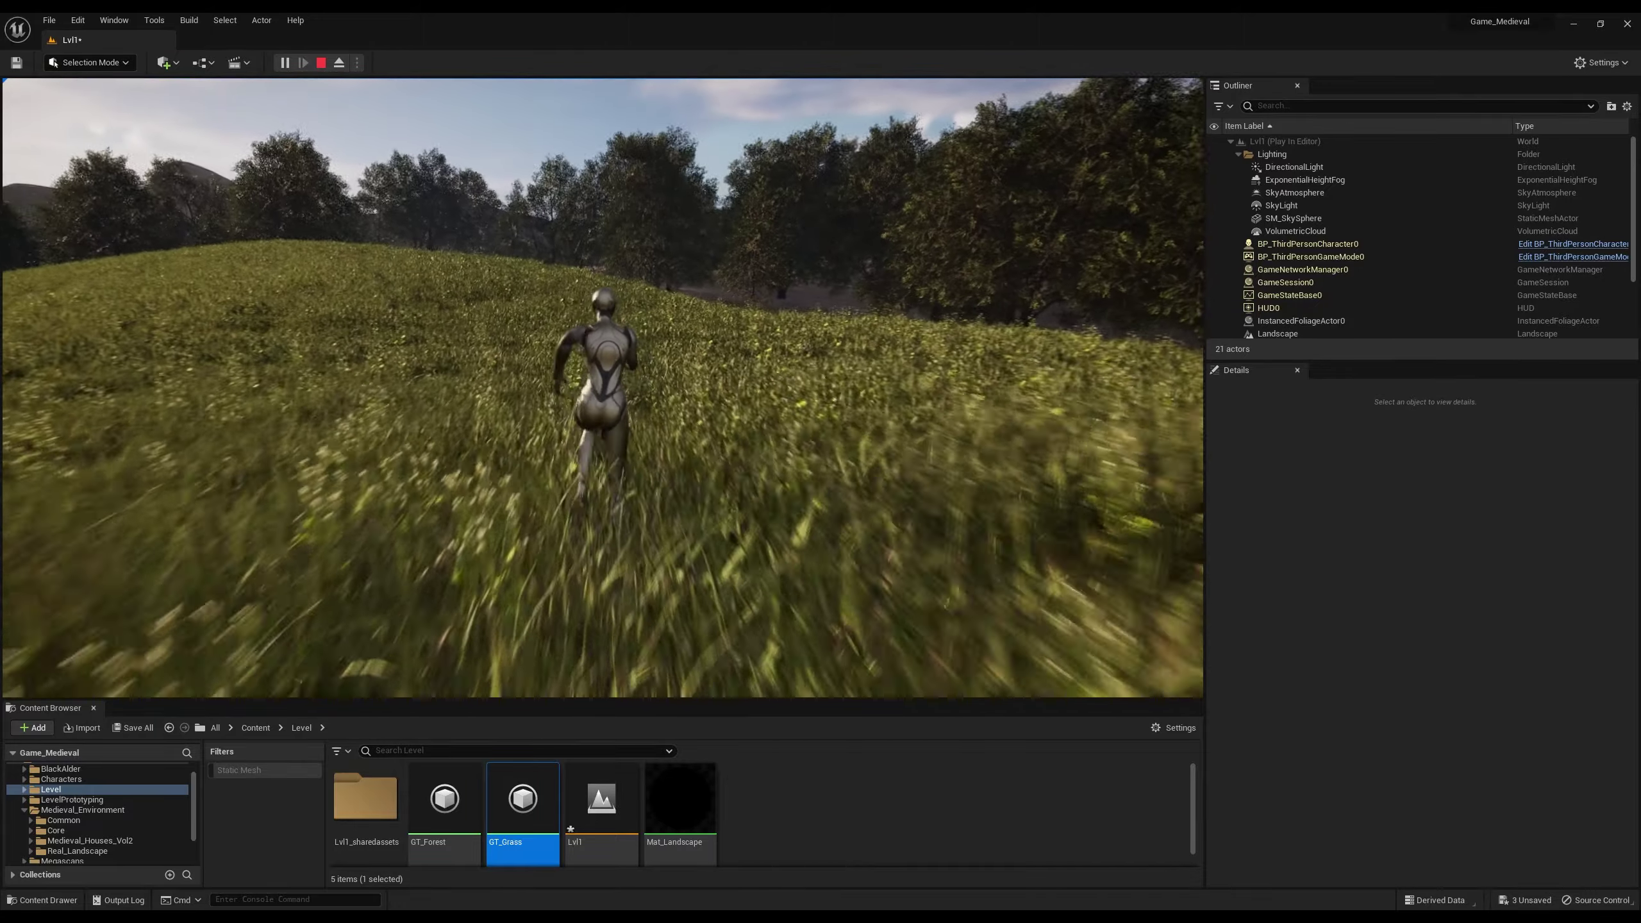
key("Escape")
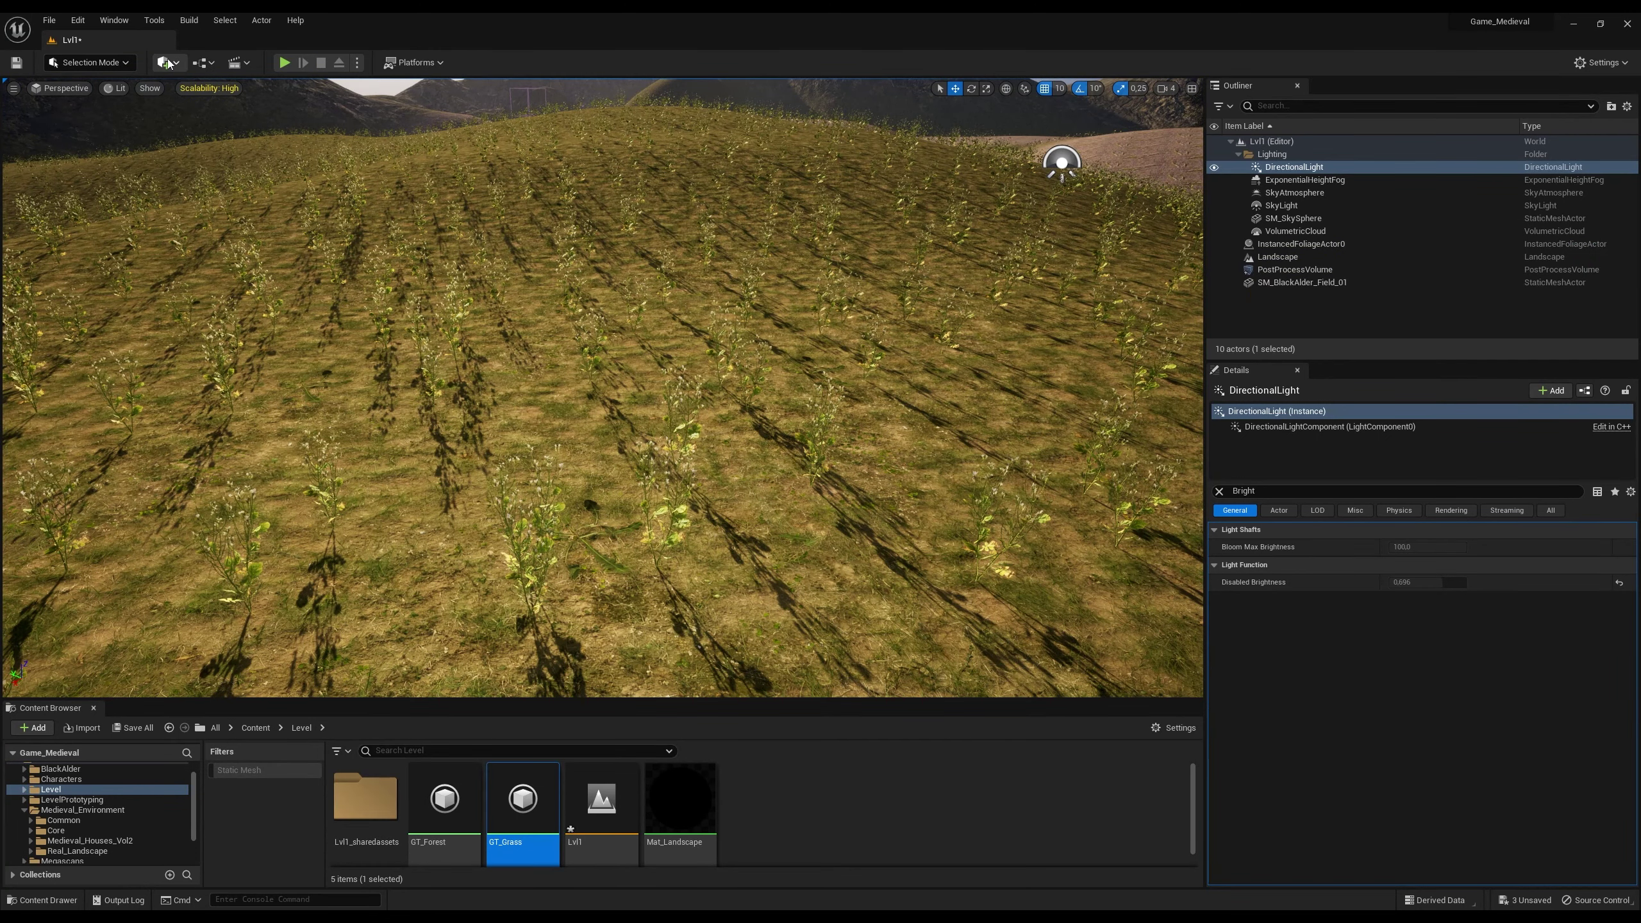
left_click(49, 20)
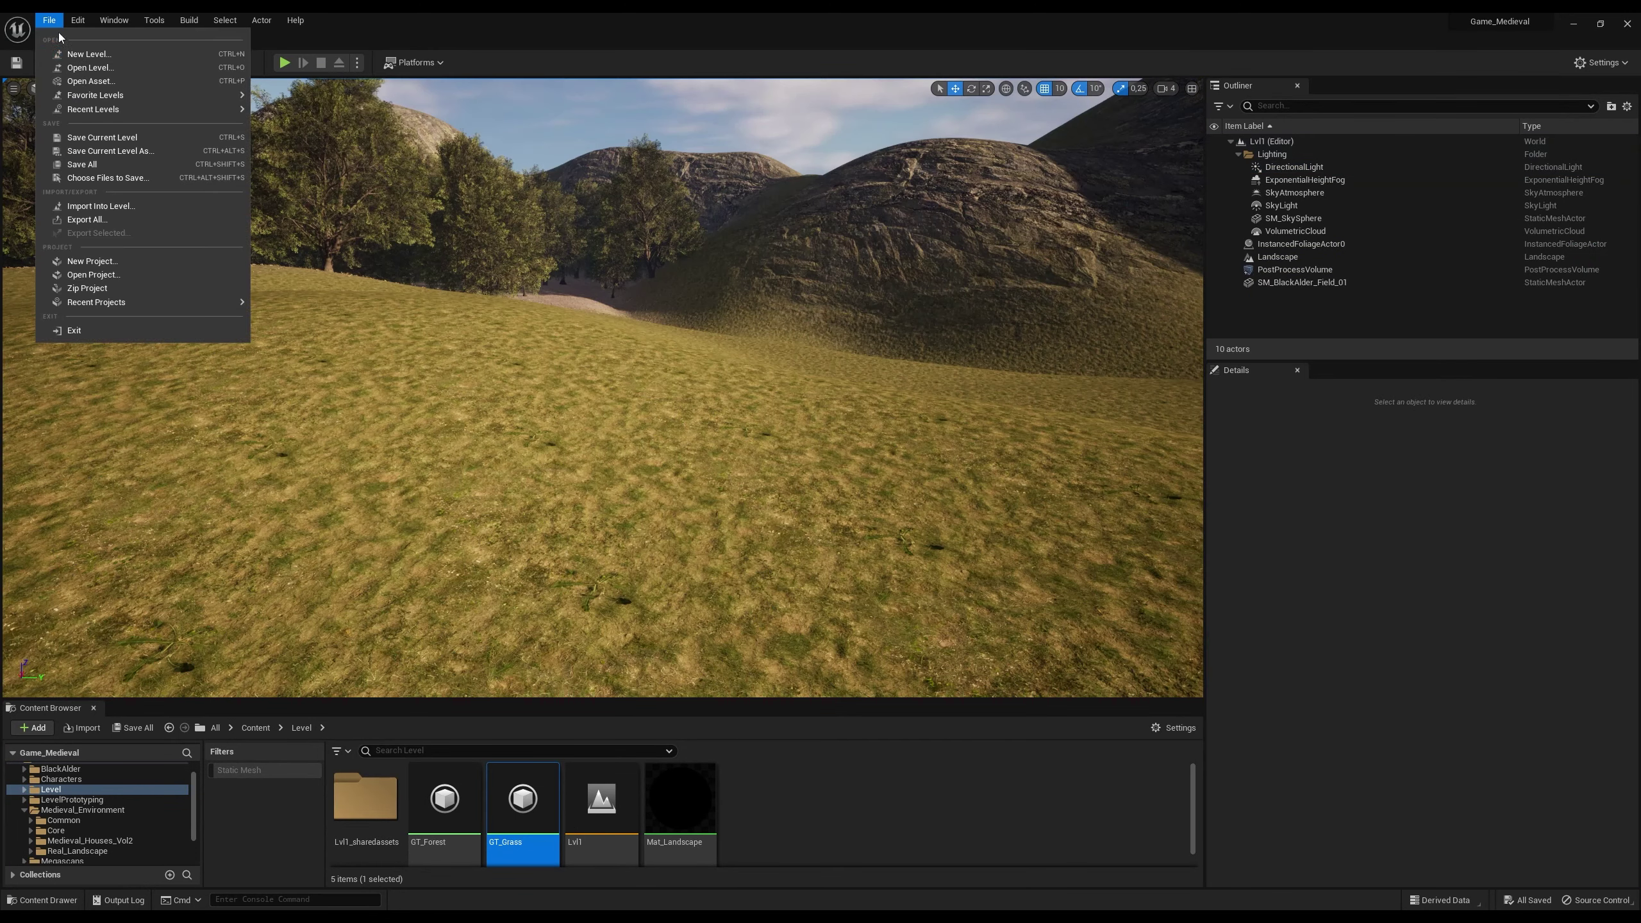
left_click(108, 173)
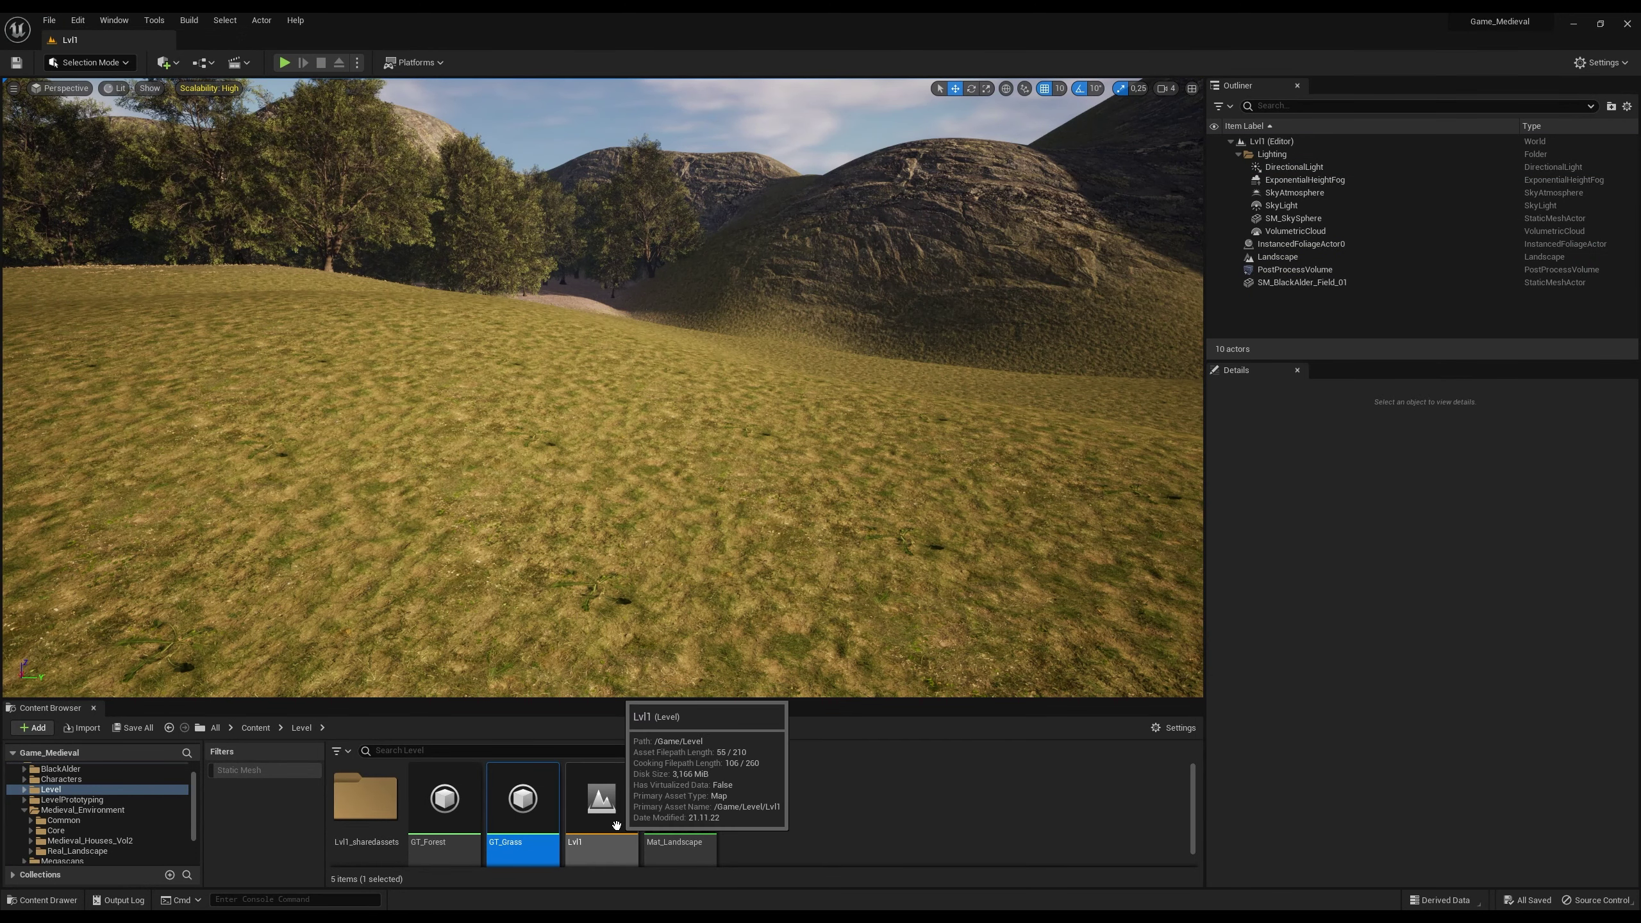